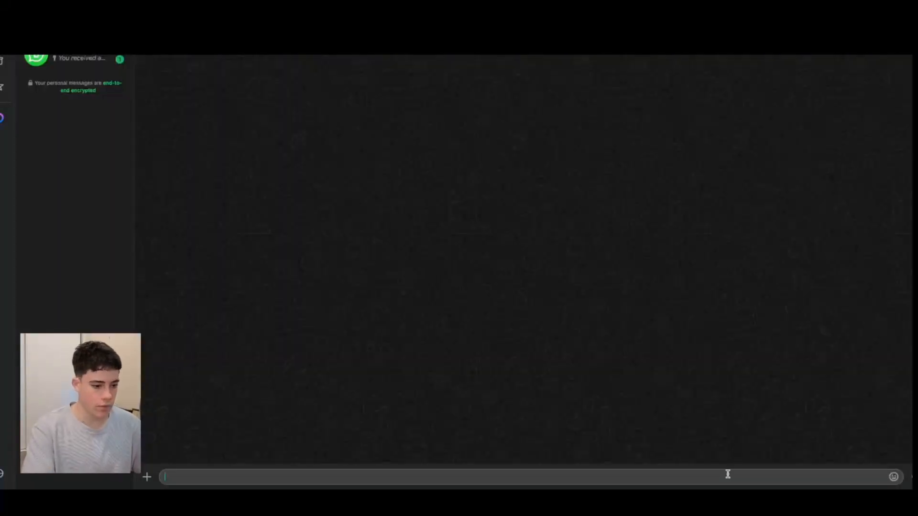
Send the greeting "hello there" to the customer service agent in the WhatsApp chat.
type("hello l")
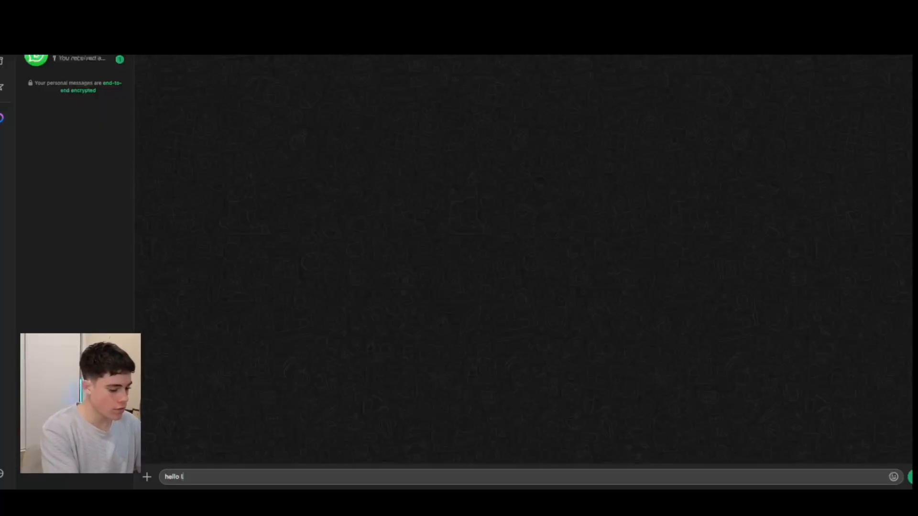
type("here")
key("Return")
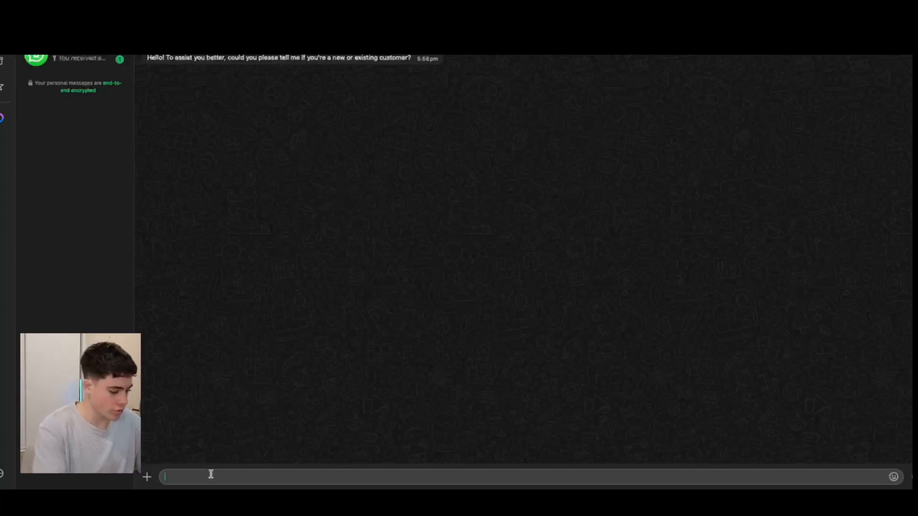
Reply "im a customer" and answer the account lookup question with the customer's e-mail address.
type("im")
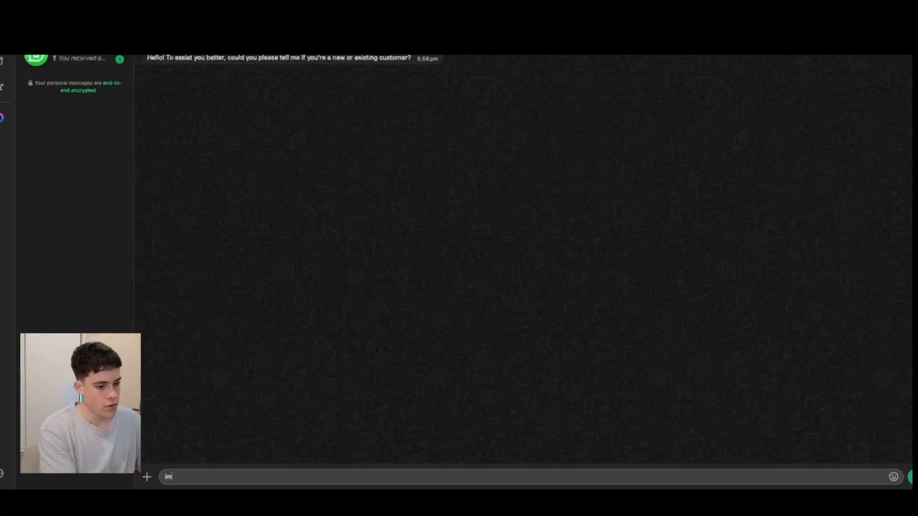
type(" a ")
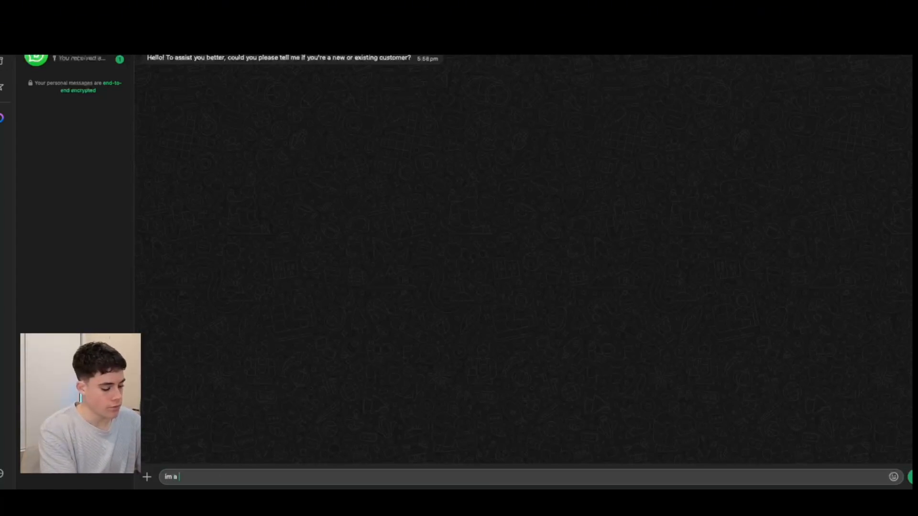
type("custo")
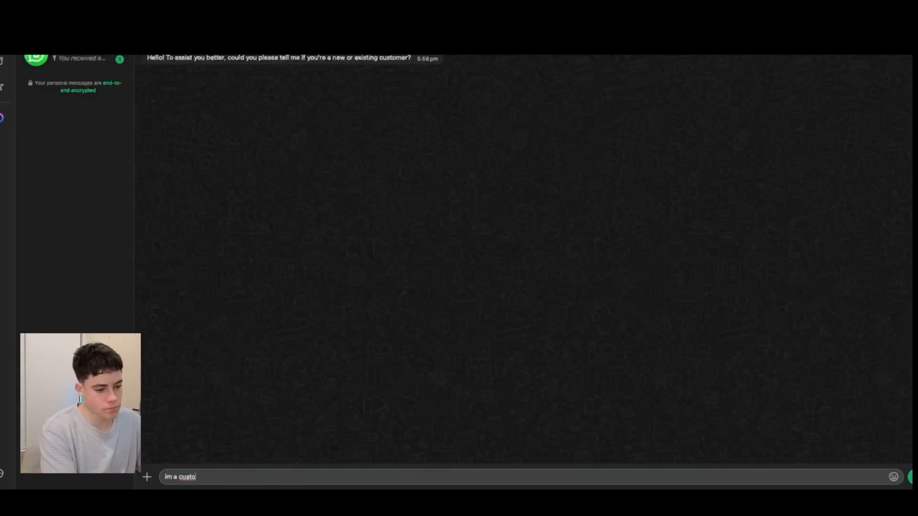
type("mer")
key("Return")
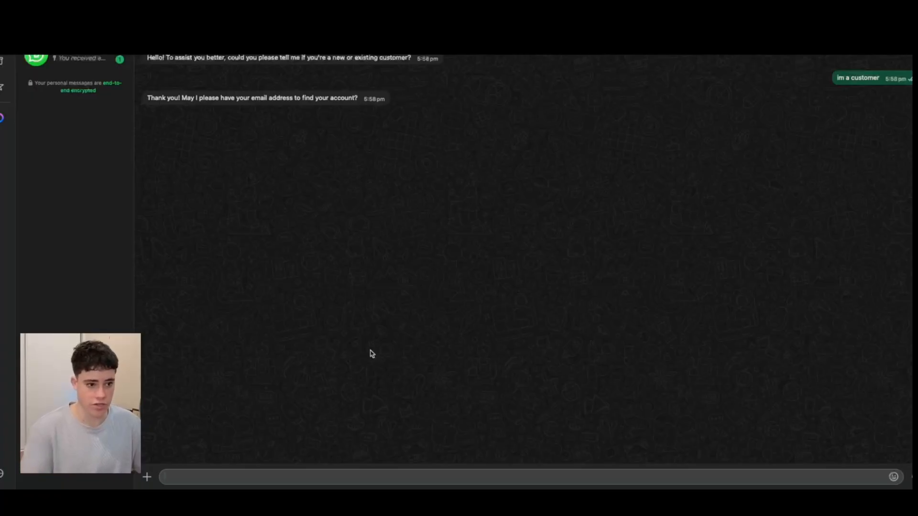
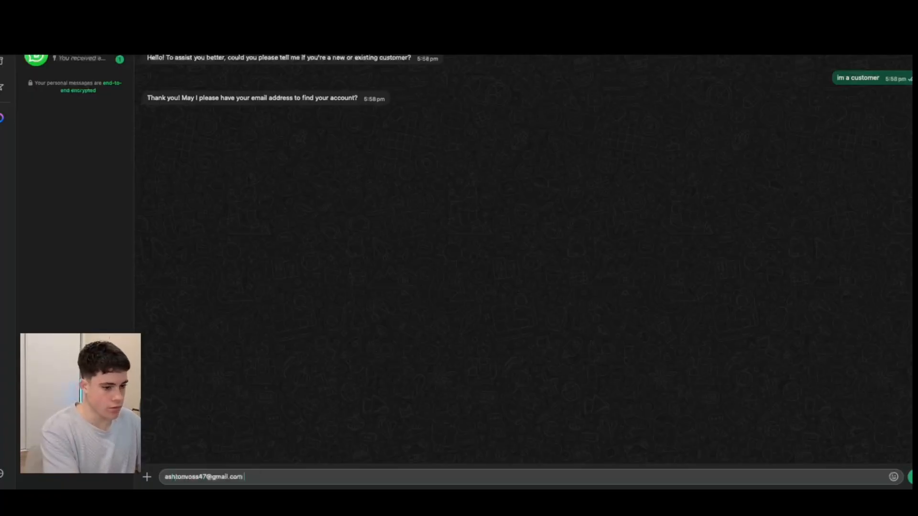
key("Return")
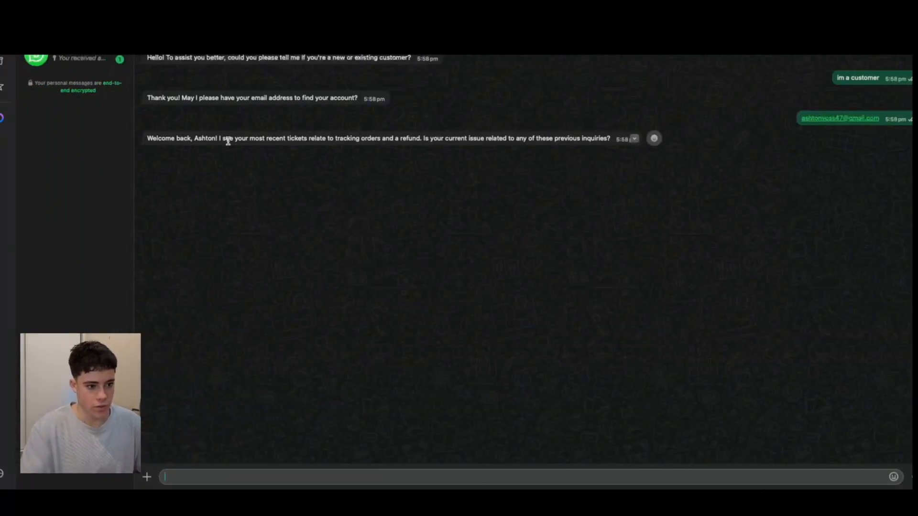
Highlight the recent tickets part of the agent's reply, and open the "Tracking order issue" ticket in HubSpot.
left_click_drag(220, 137, 376, 136)
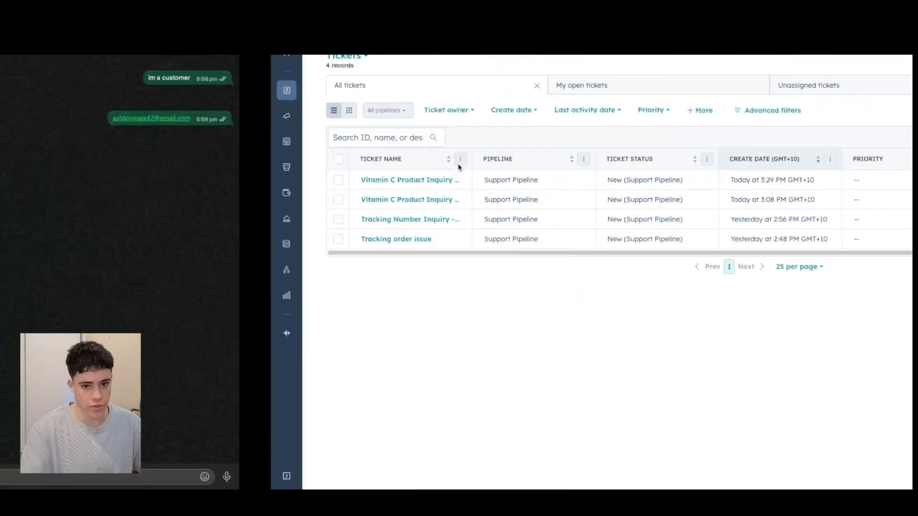
left_click(386, 240)
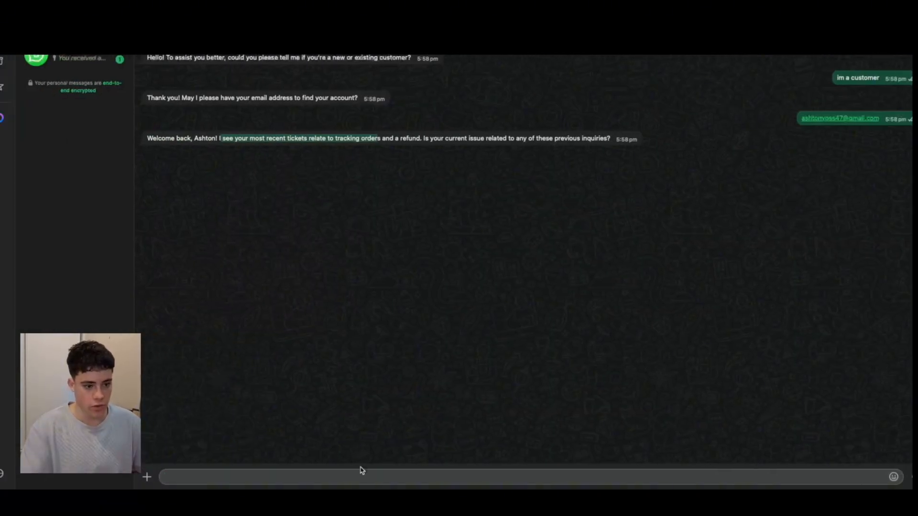
Return to the WhatsApp chat and send "no thanks its abotu a inquiry for a vitam c product".
left_click(364, 473)
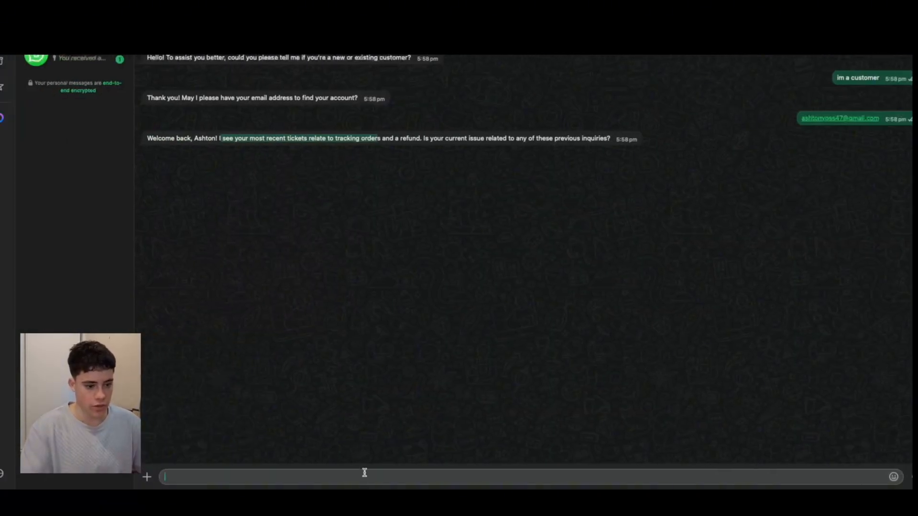
type("no thanks ")
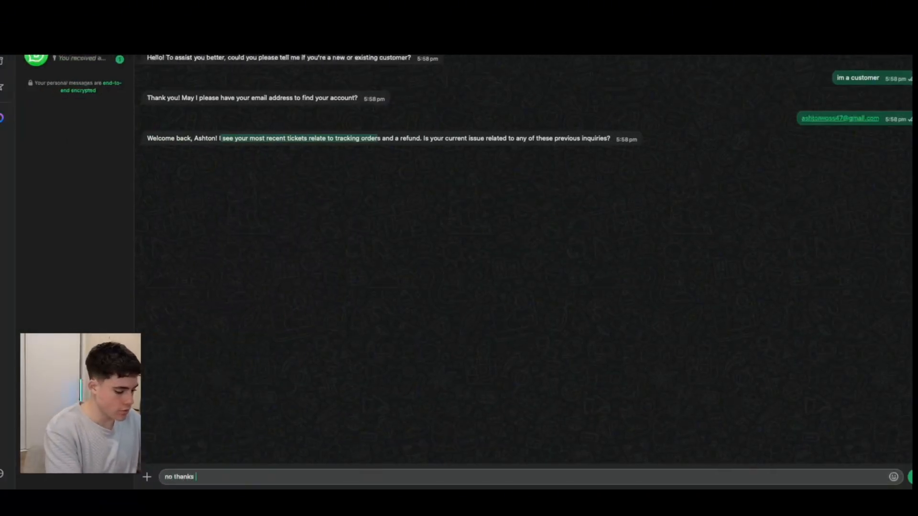
type("its a")
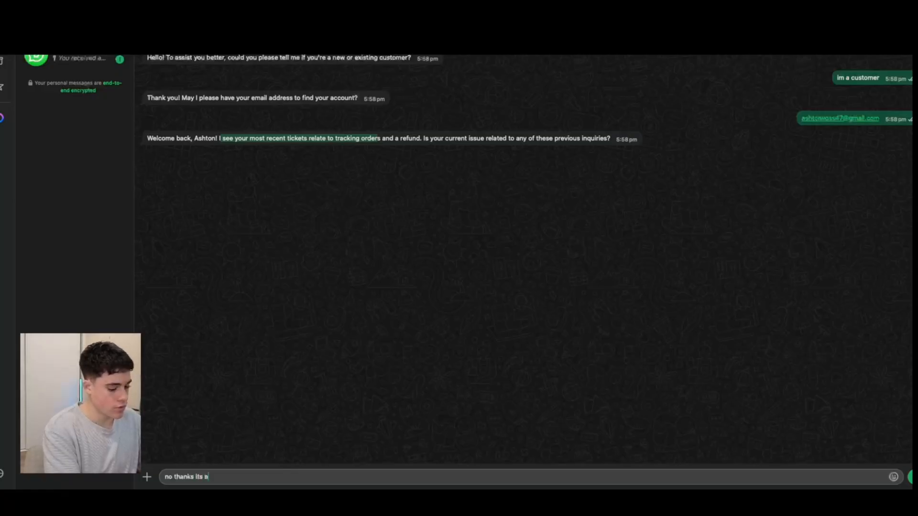
type("botu a inq")
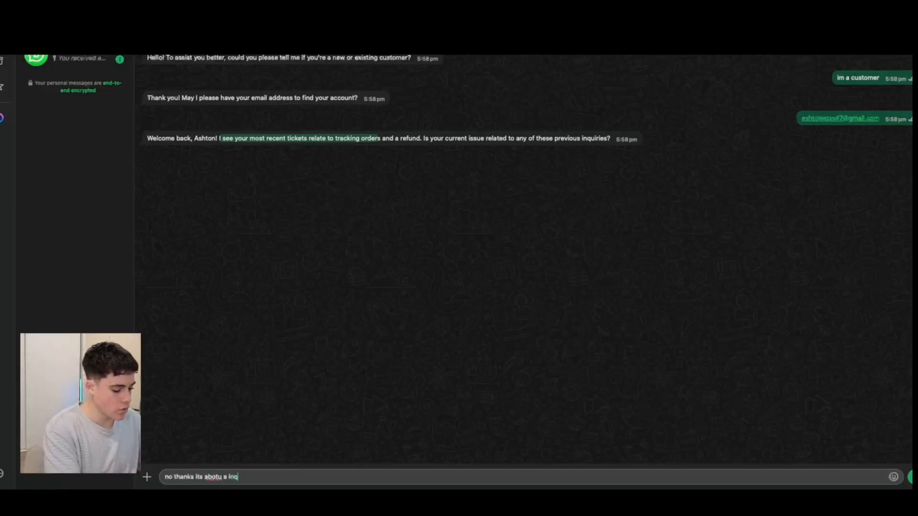
type("uiry for ")
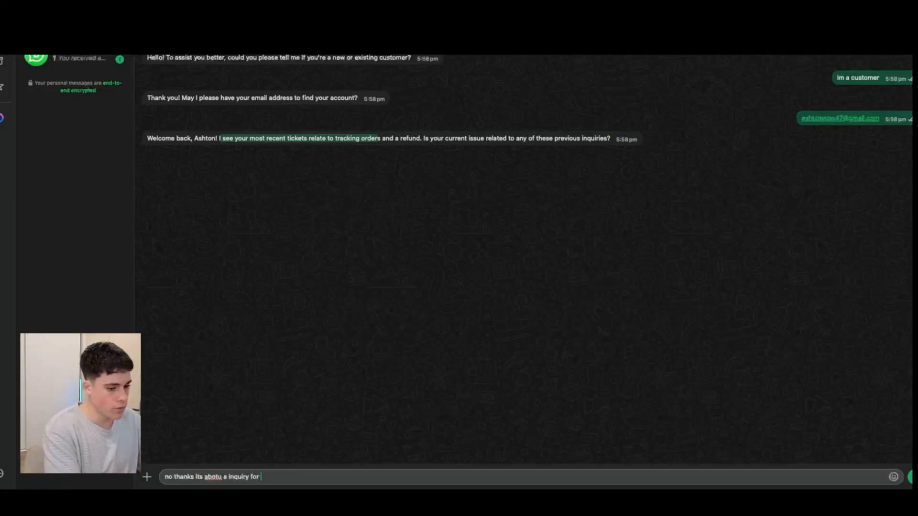
type("a vi")
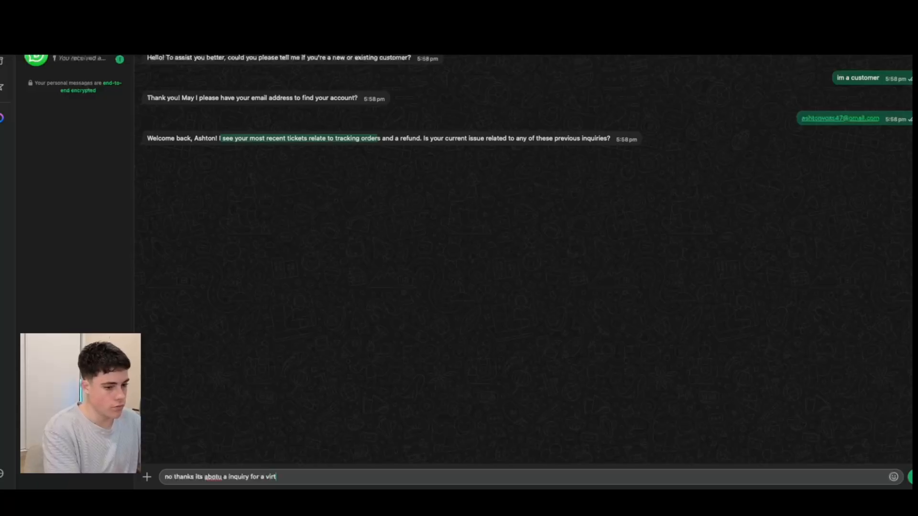
type("tam c product")
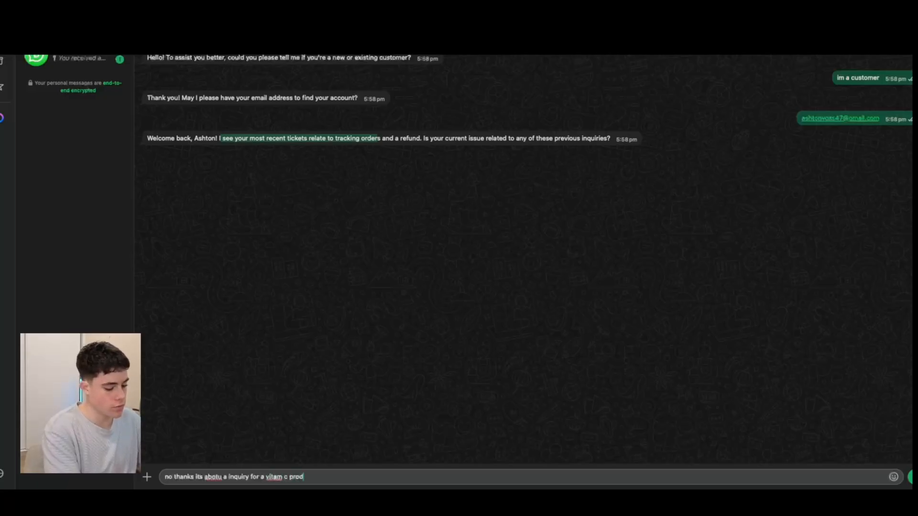
key("Return")
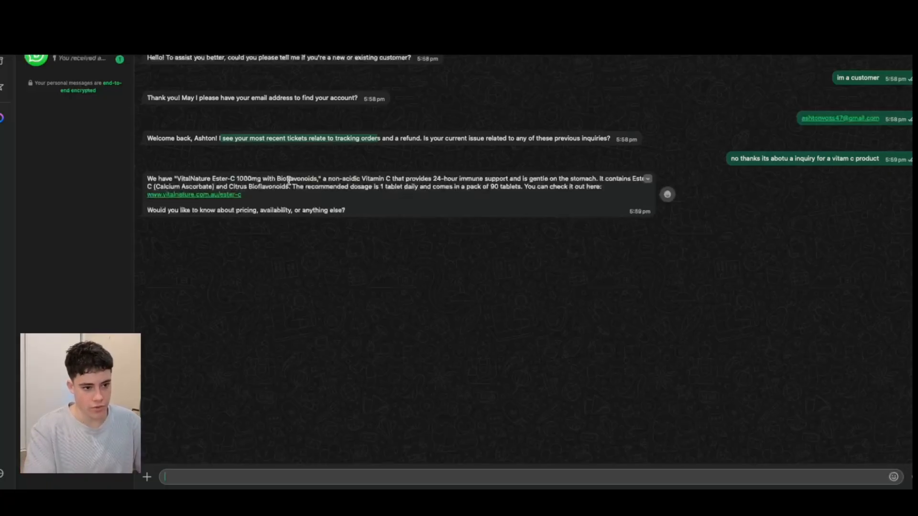
Highlight part of the product name in the agent's answer and reply "no thanks thats all".
left_click_drag(225, 179, 238, 180)
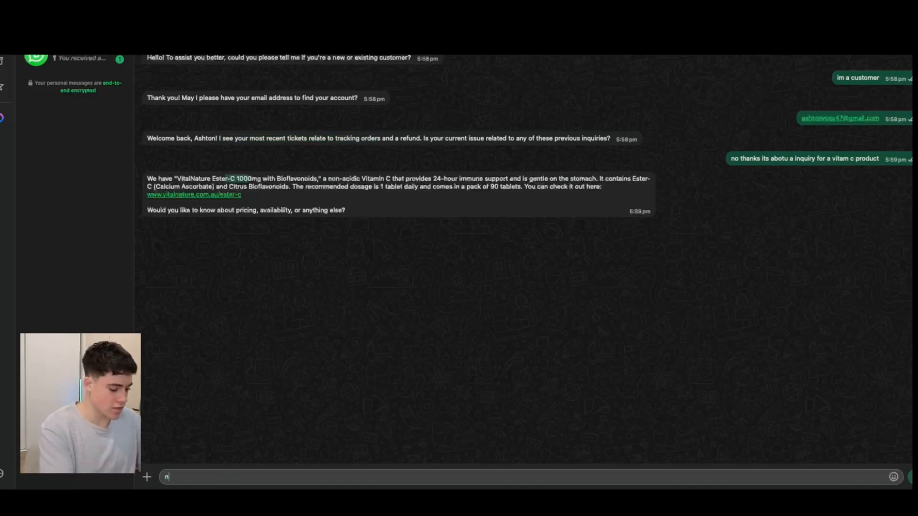
type("no thanks")
key("BackSpace")
key("BackSpace")
type("s ")
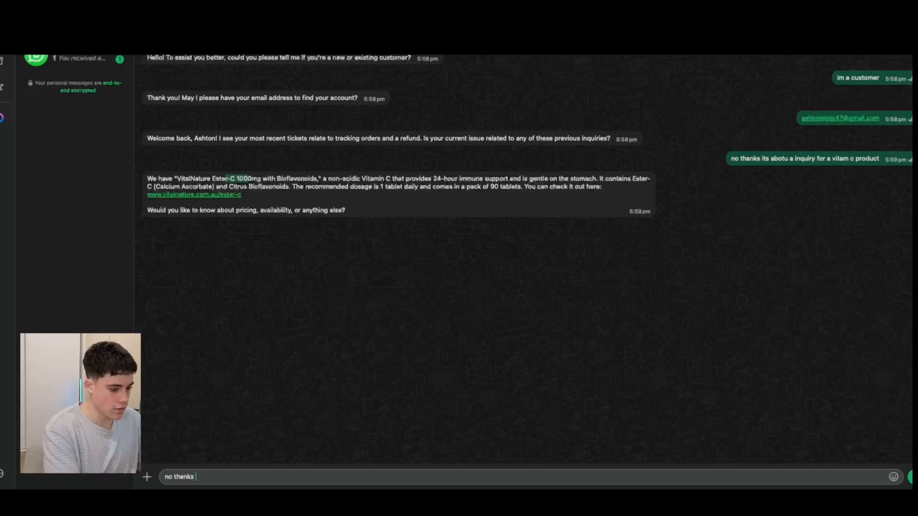
type("thats a")
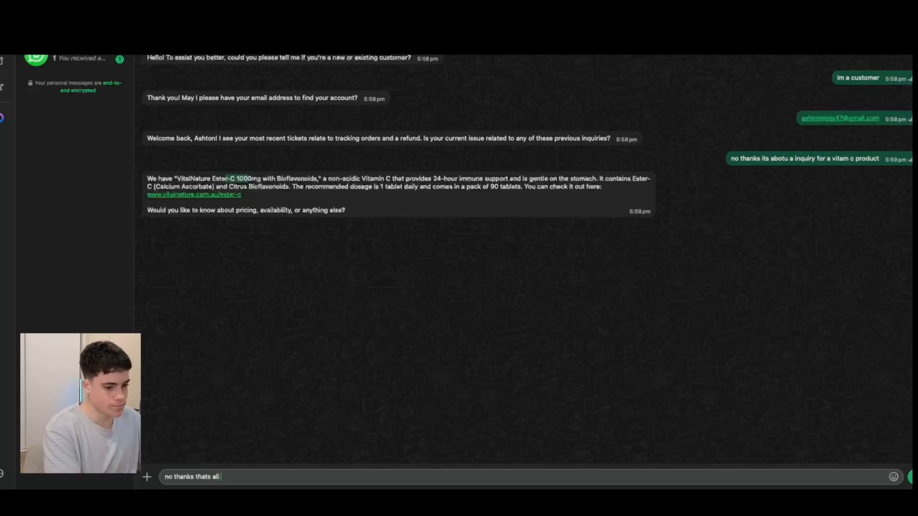
type("ll")
key("Return")
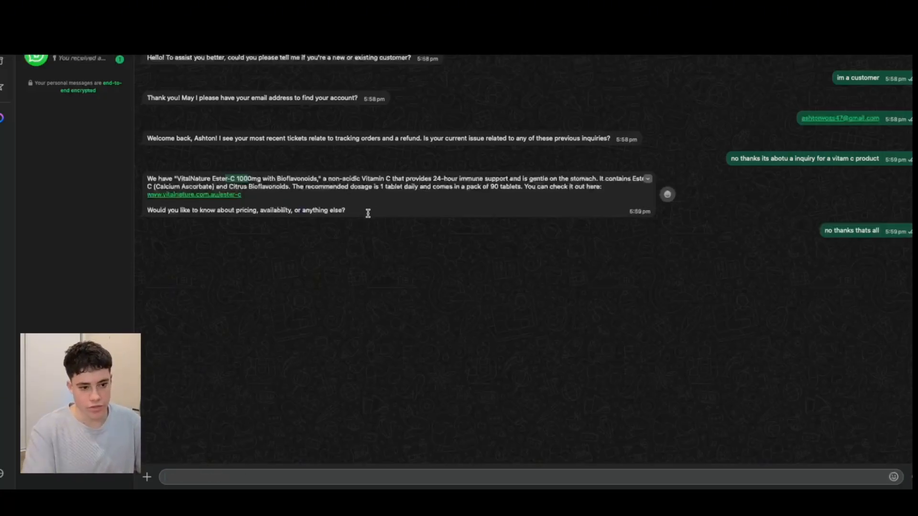
Read through the agent's product answer and its closing message, highlighting the text in both.
left_click_drag(368, 214, 148, 179)
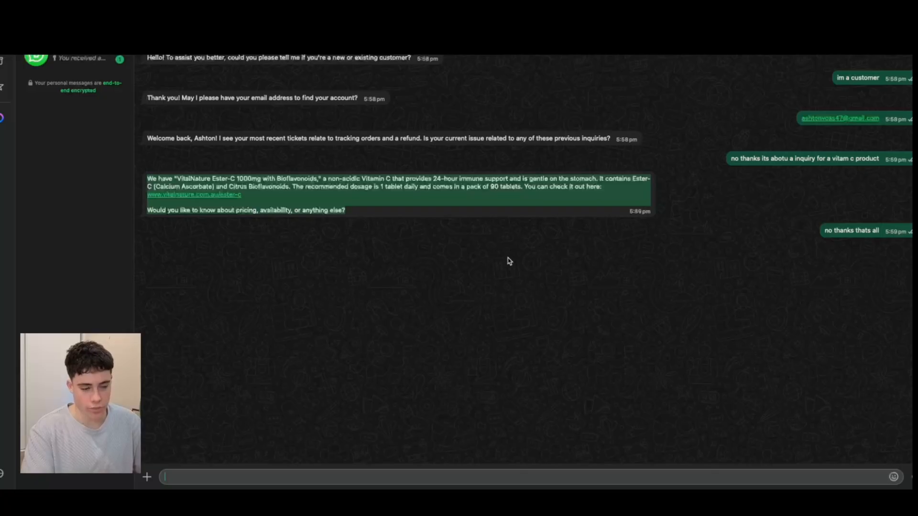
left_click(391, 344)
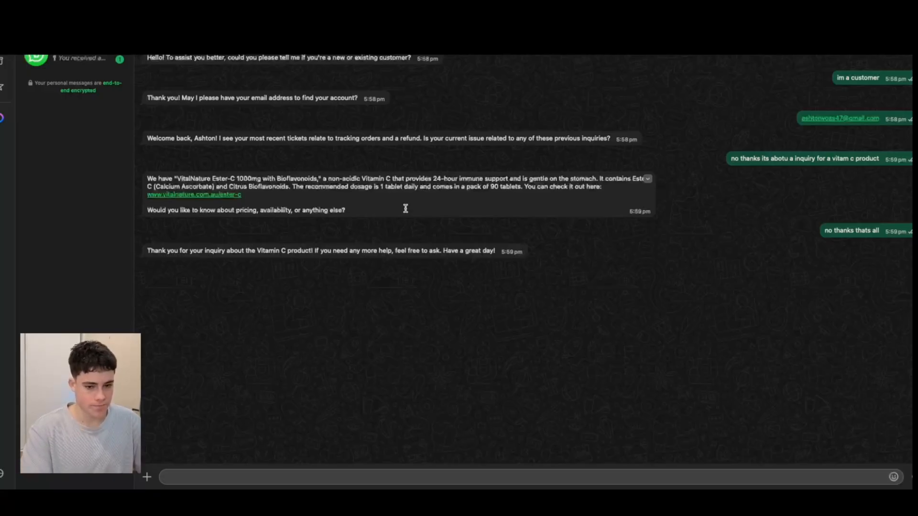
left_click_drag(210, 250, 318, 250)
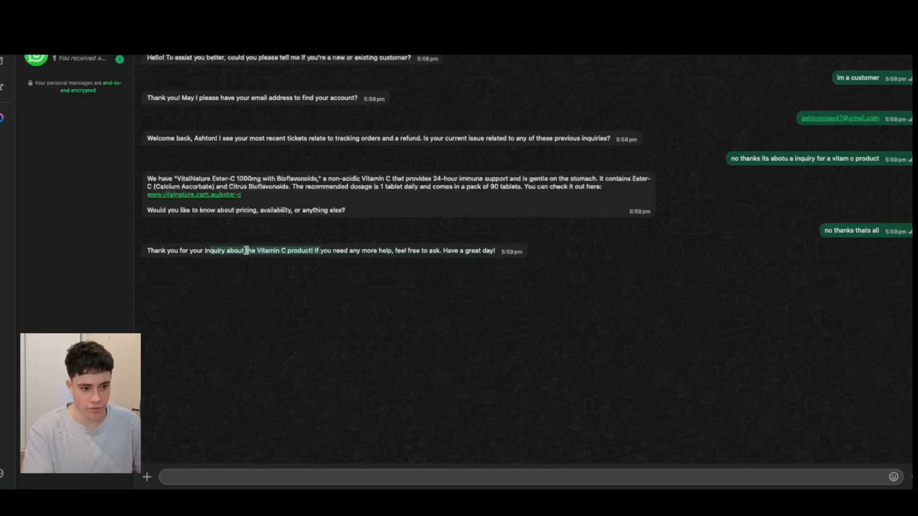
left_click_drag(333, 251, 413, 283)
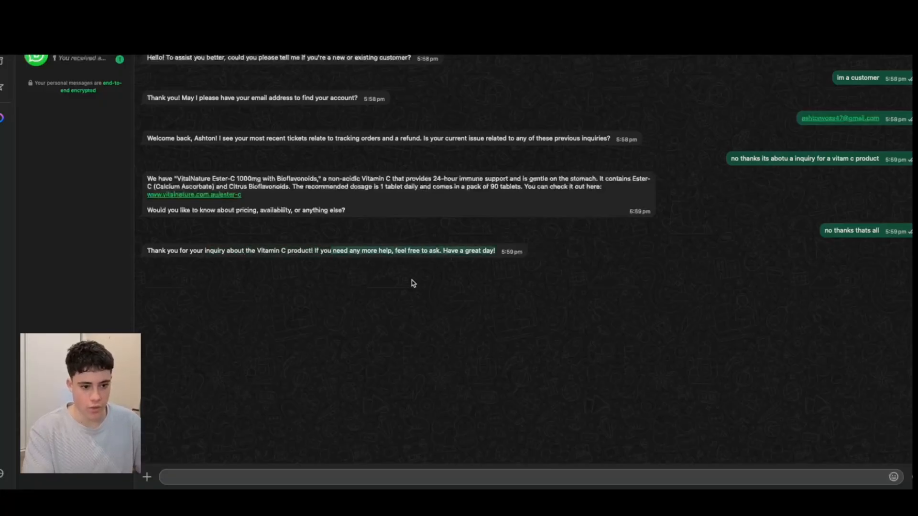
Switch to HubSpot, reload the ticket list and open the newest "Vitamin C Inquiry" ticket.
key("ctrl+Right")
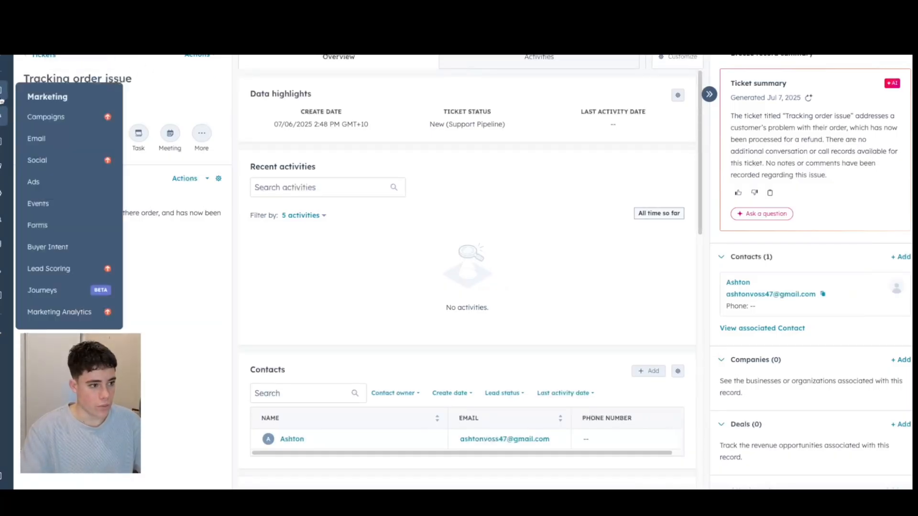
mouse_move(4, 90)
left_click(64, 155)
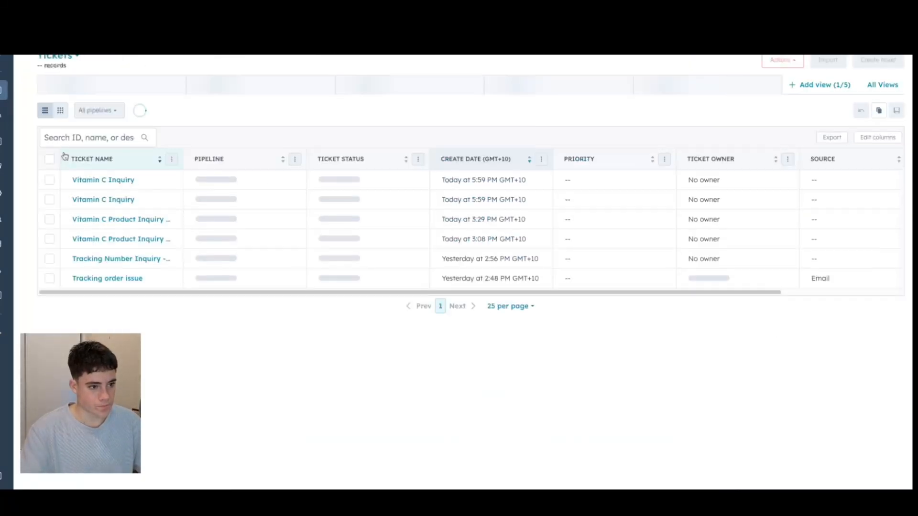
left_click(96, 181)
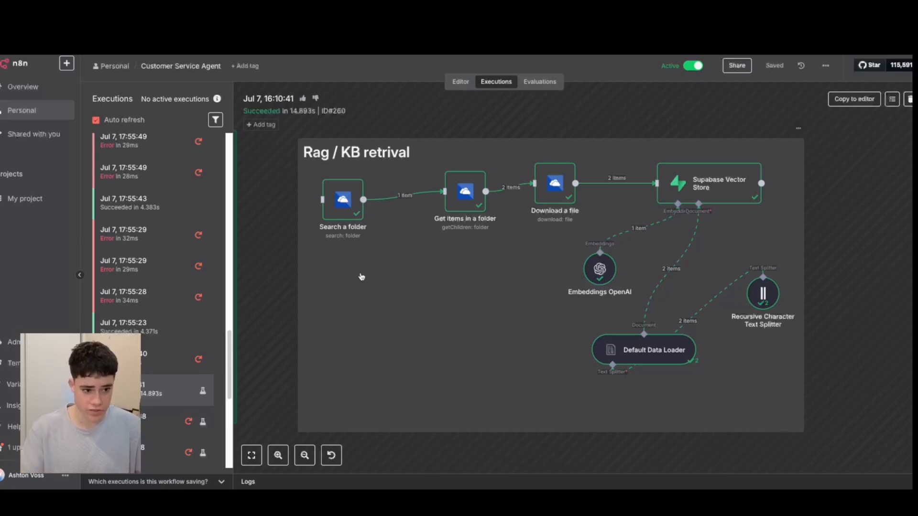
Inspect the Search a folder node of the n8n Rag / KB retrival flow, highlighting the folder id in its output.
double_click(350, 196)
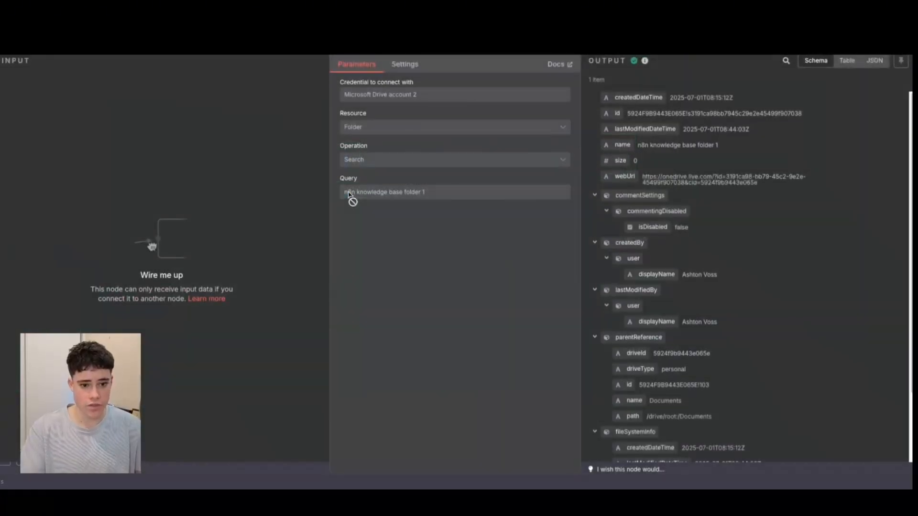
scroll(677, 284, "down", 3)
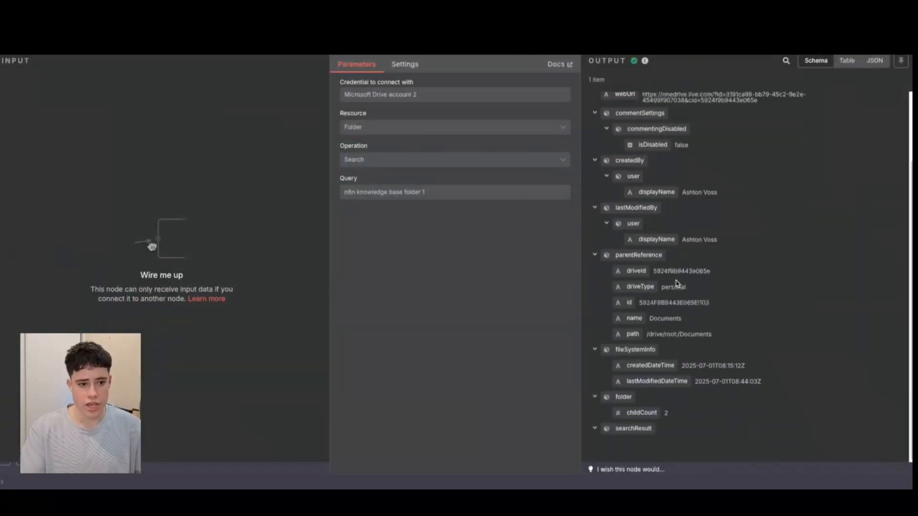
scroll(677, 283, "up", 5)
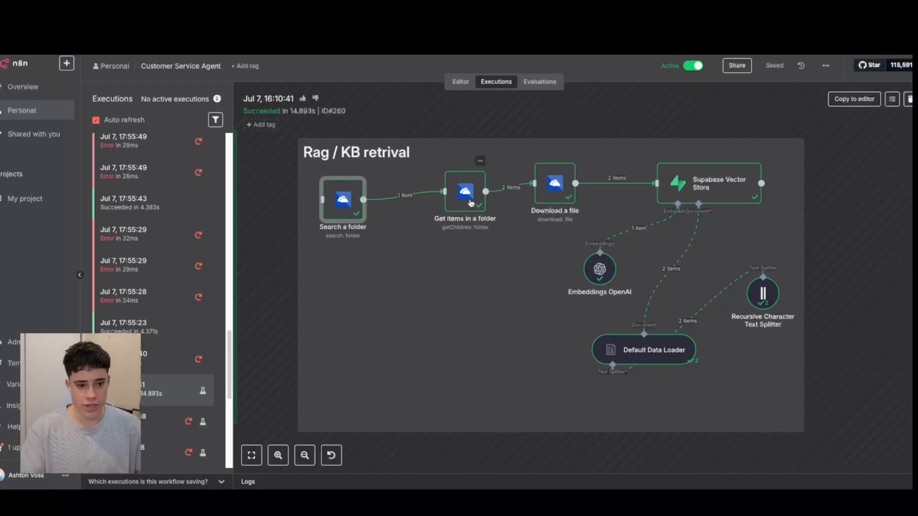
double_click(343, 198)
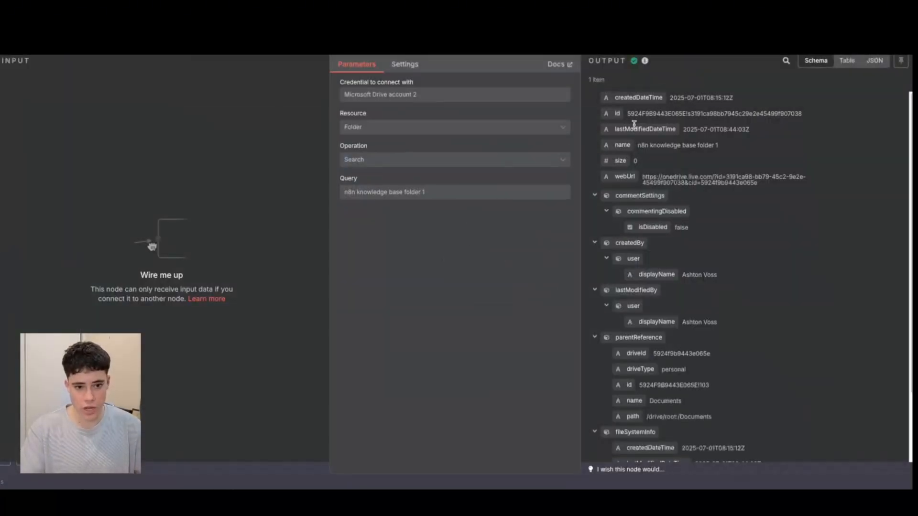
left_click_drag(628, 113, 809, 116)
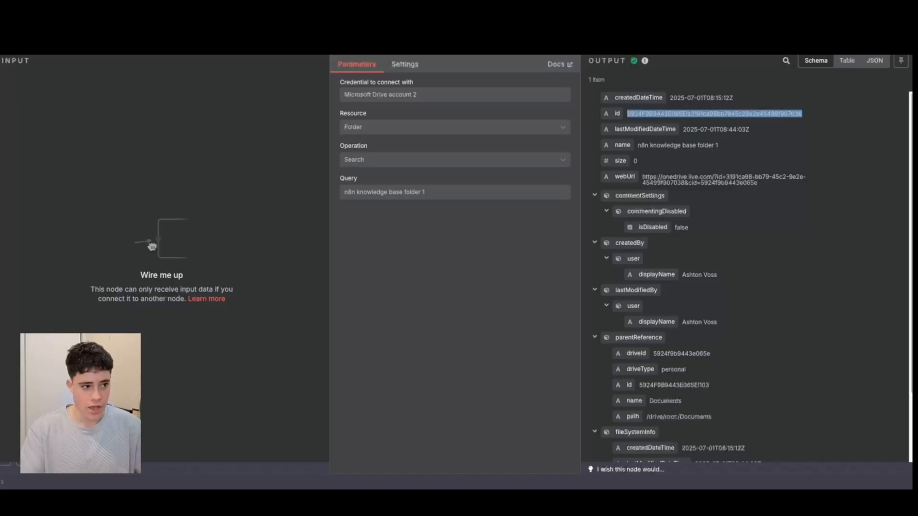
key("Escape")
Inspect the Get items in a folder node, and download Product Knowledge Base.pdf from the Supabase Vector Store node's input.
double_click(463, 195)
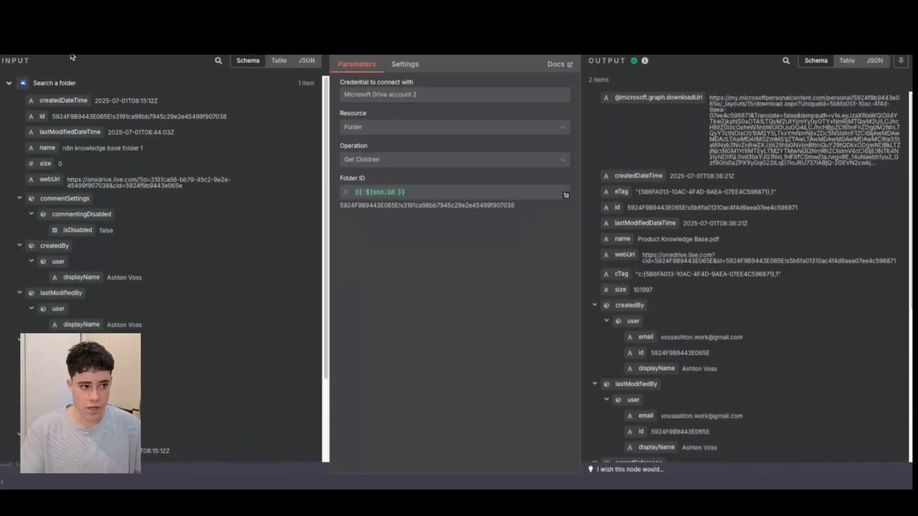
key("Escape")
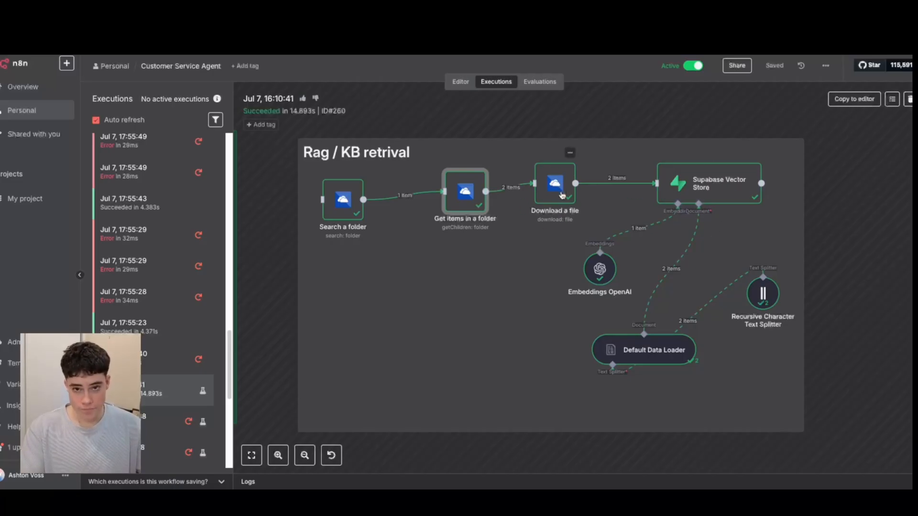
double_click(726, 179)
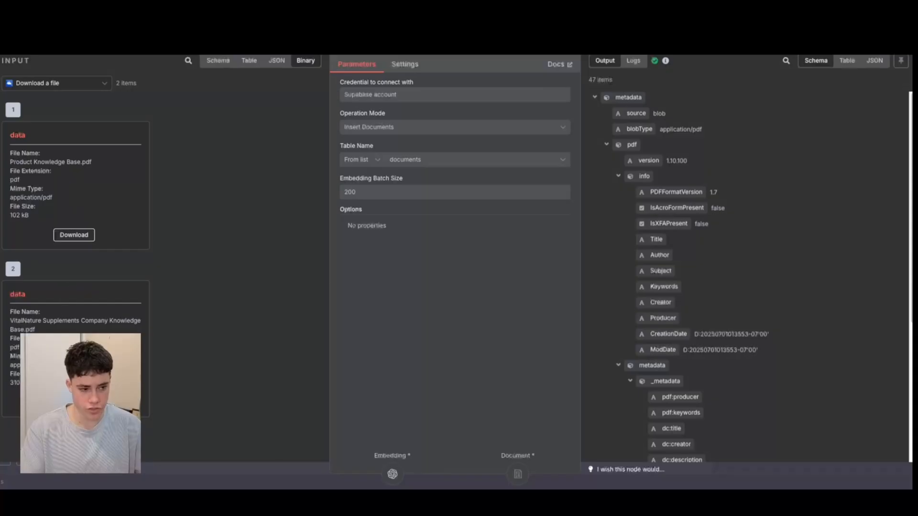
left_click(74, 235)
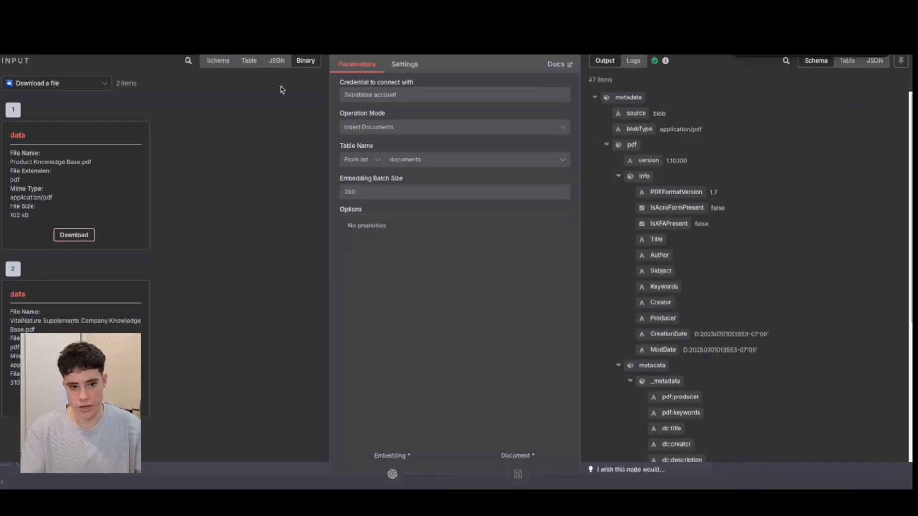
left_click(25, 42)
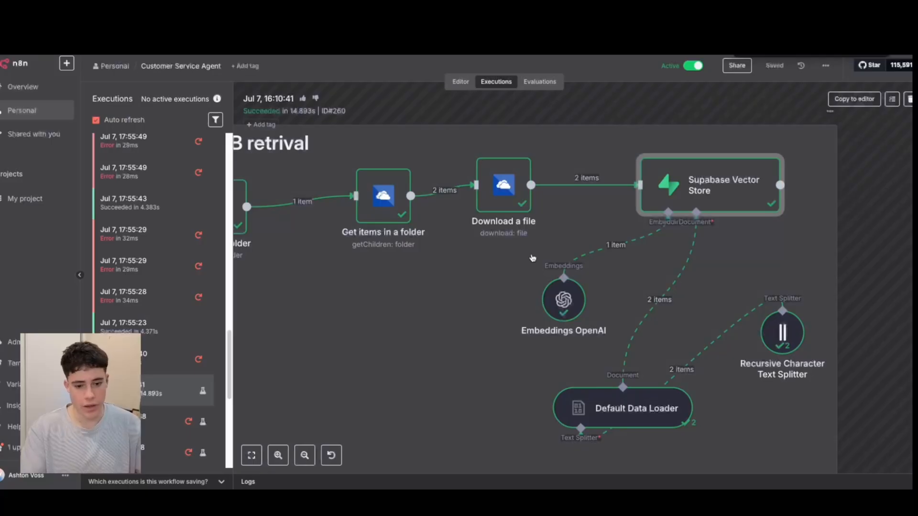
Inspect the chunk settings and split-text output of the Recursive Character Text Splitter node in the Rag / KB retrival flow.
scroll(532, 258, "down", 3)
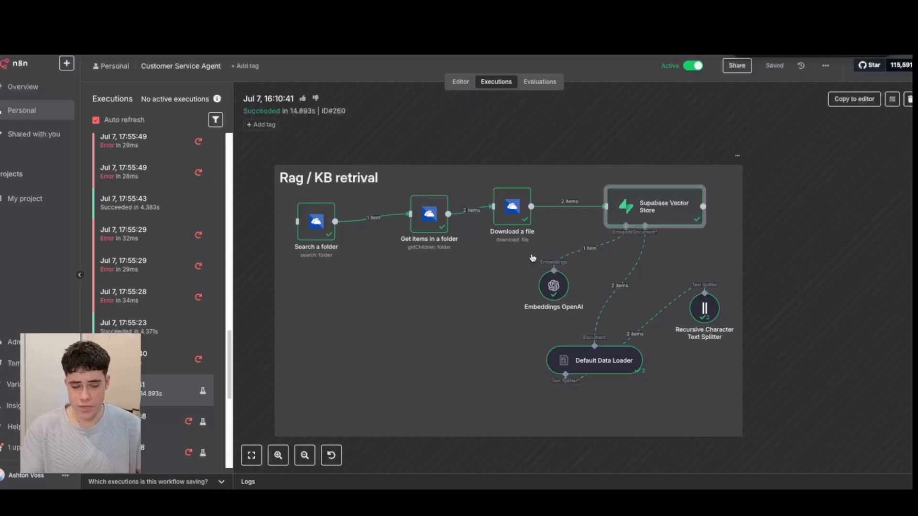
scroll(631, 255, "up", 1)
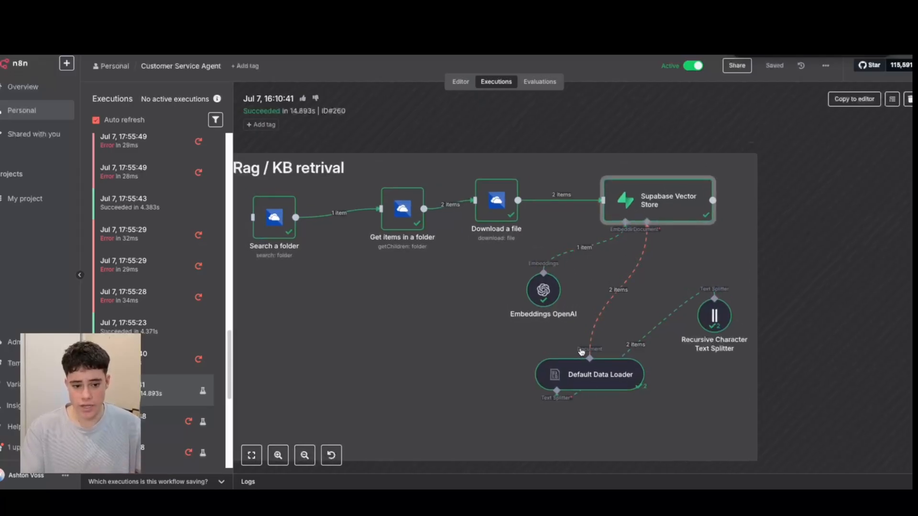
scroll(581, 351, "down", 1)
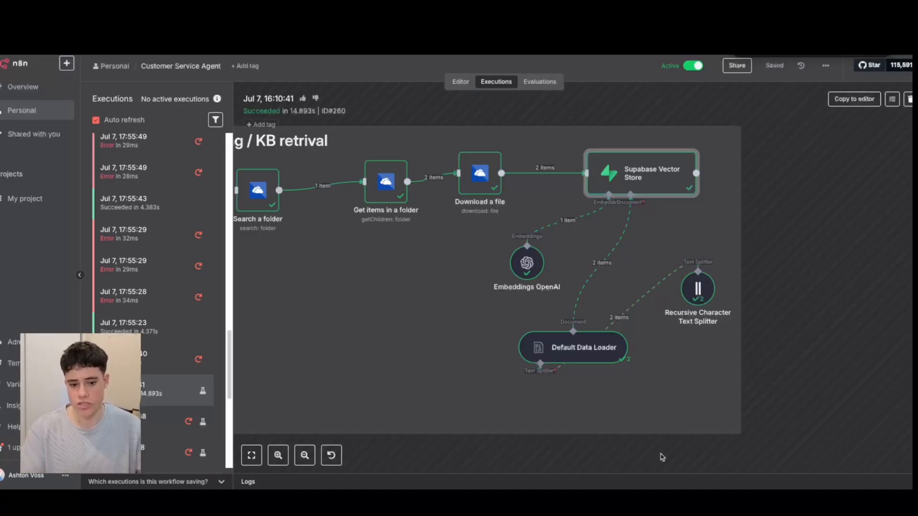
double_click(697, 288)
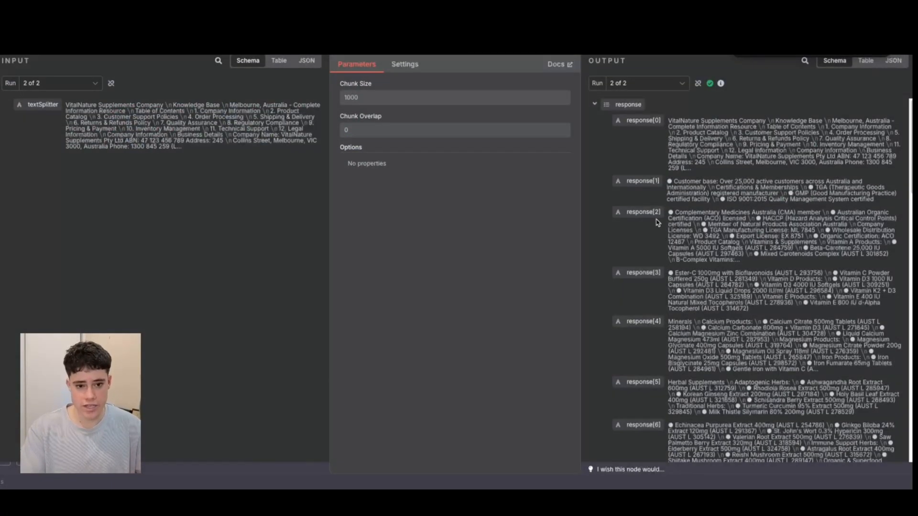
scroll(662, 114, "down", 1)
scroll(662, 113, "up", 1)
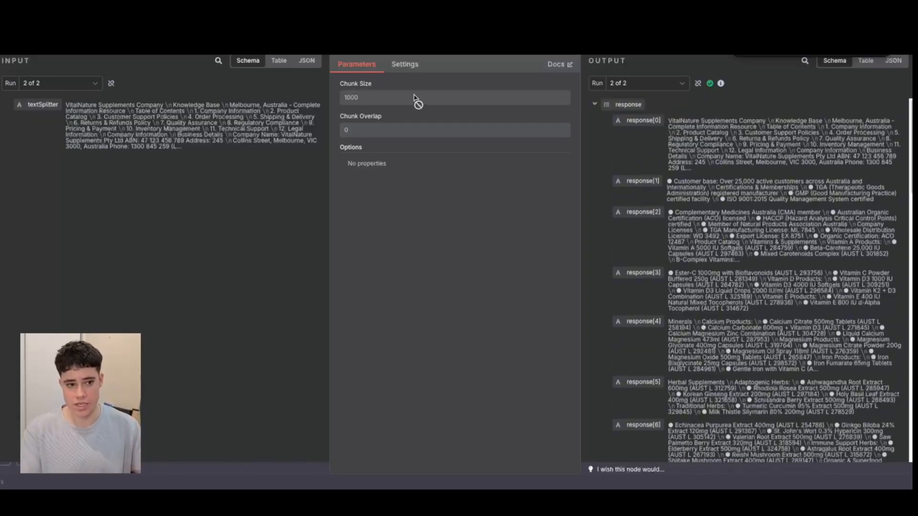
key("Escape")
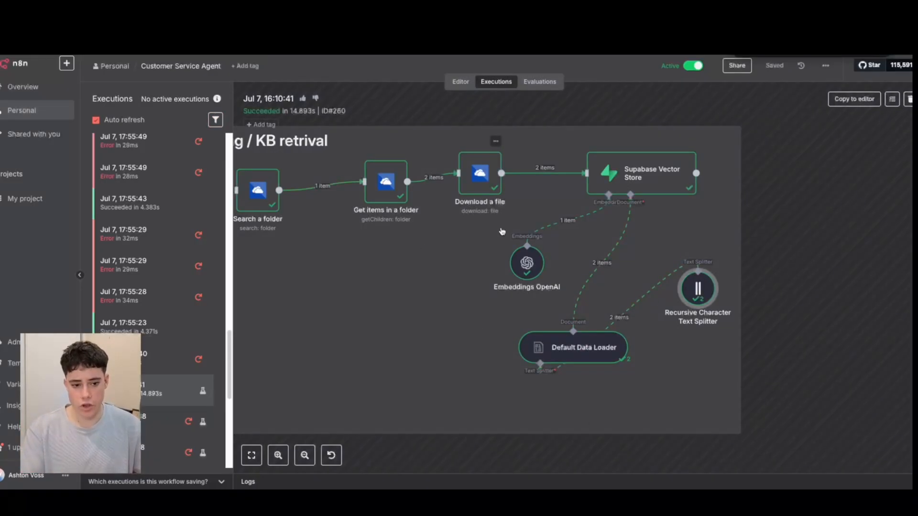
Inspect the Embeddings OpenAI node and highlight the first entry of its vector output.
double_click(528, 264)
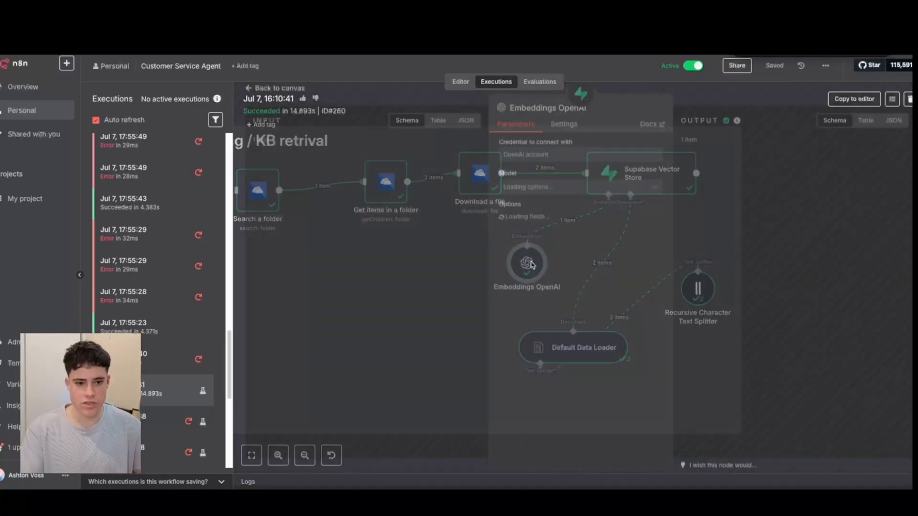
scroll(620, 271, "down", 1)
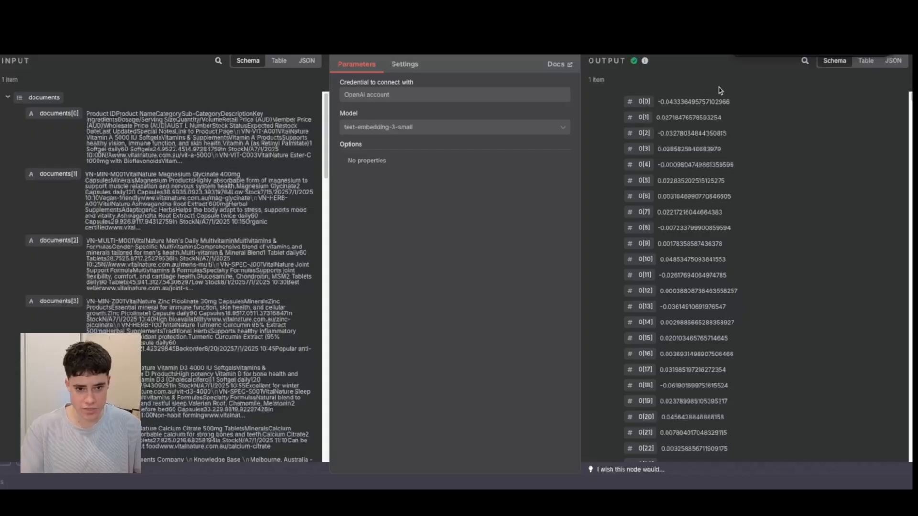
left_click_drag(658, 101, 764, 106)
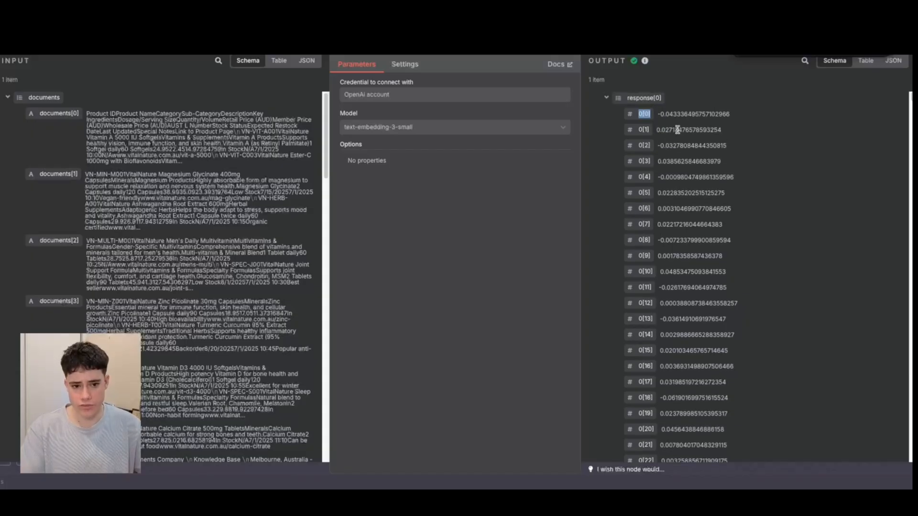
scroll(676, 128, "up", 1)
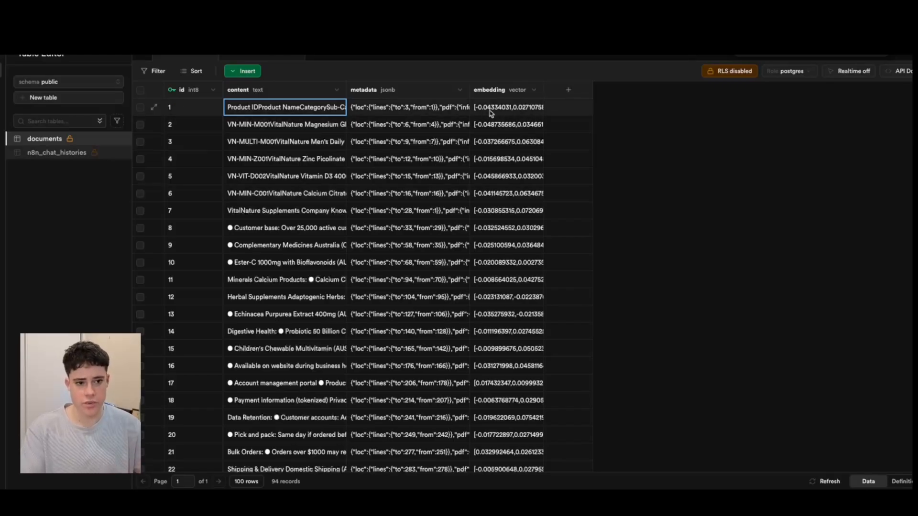
View row 1's embedding and content in the Supabase documents table, and check the Supabase Vector Store node in n8n.
double_click(503, 107)
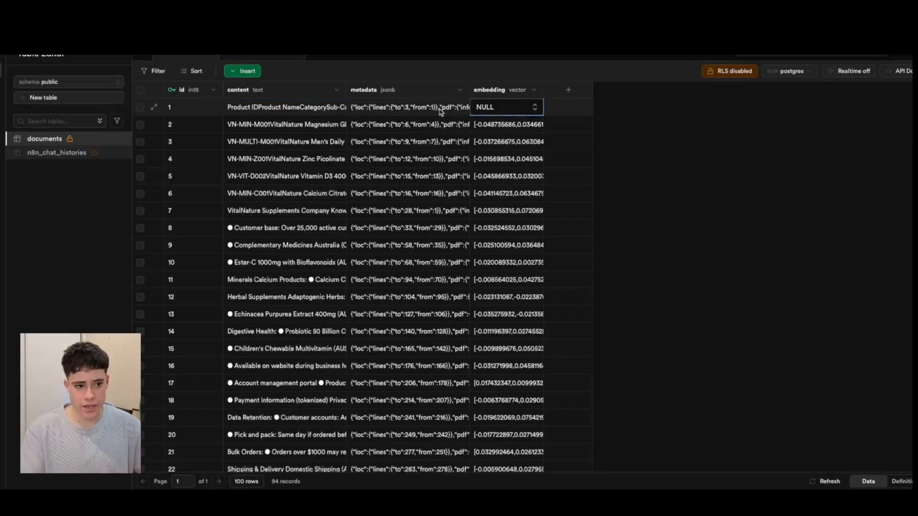
double_click(249, 106)
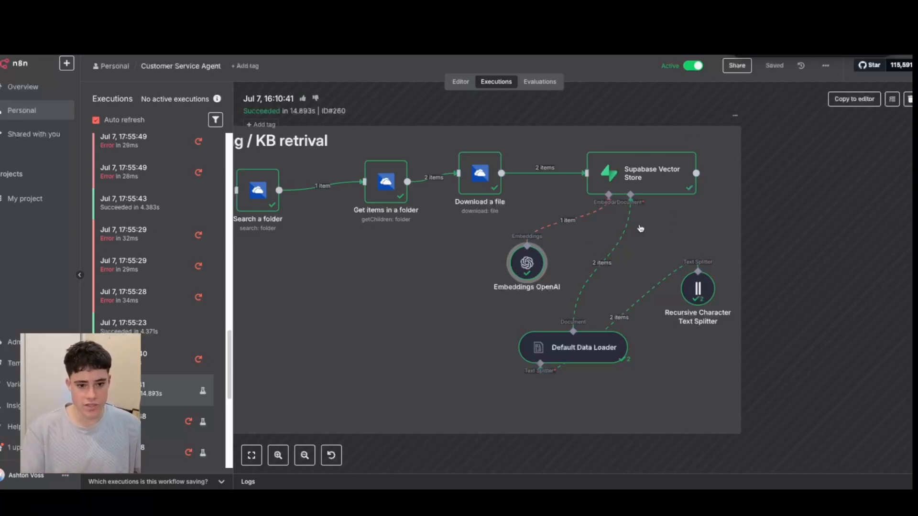
double_click(636, 167)
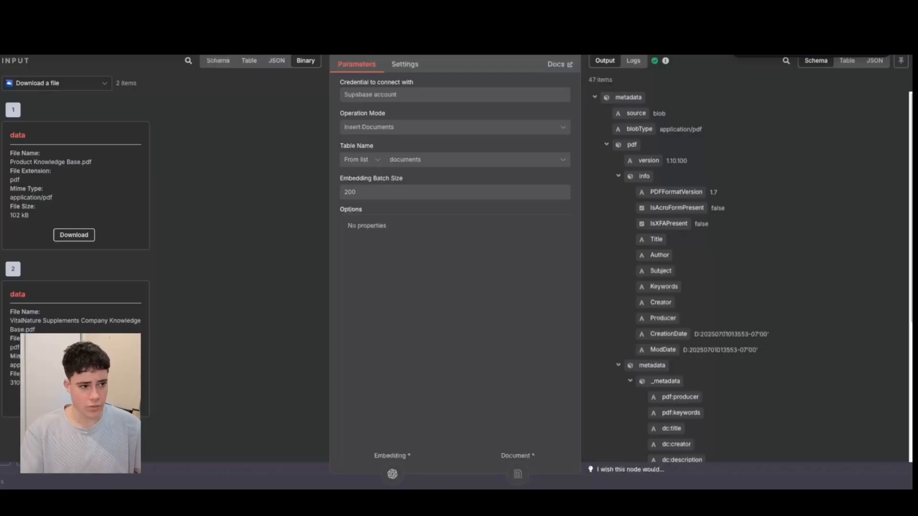
key("Escape")
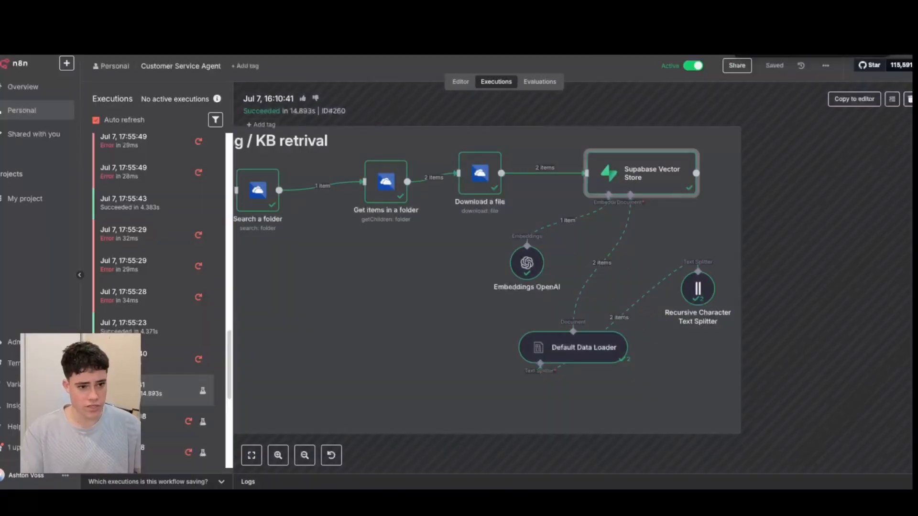
Review the whole Rag / KB retrival flow and reopen its Supabase Vector Store node to read the parameters and metadata output.
scroll(420, 294, "down", 3)
scroll(419, 294, "up", 3)
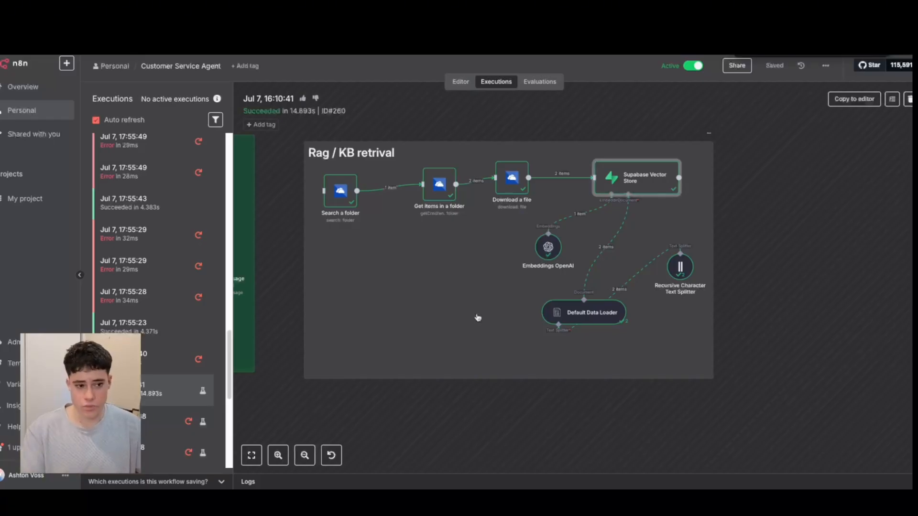
scroll(478, 317, "up", 1)
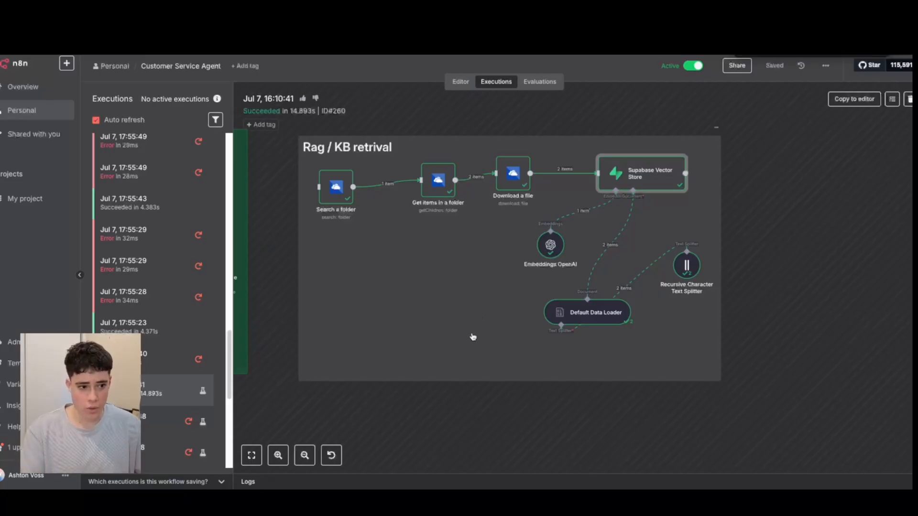
scroll(473, 335, "down", 1)
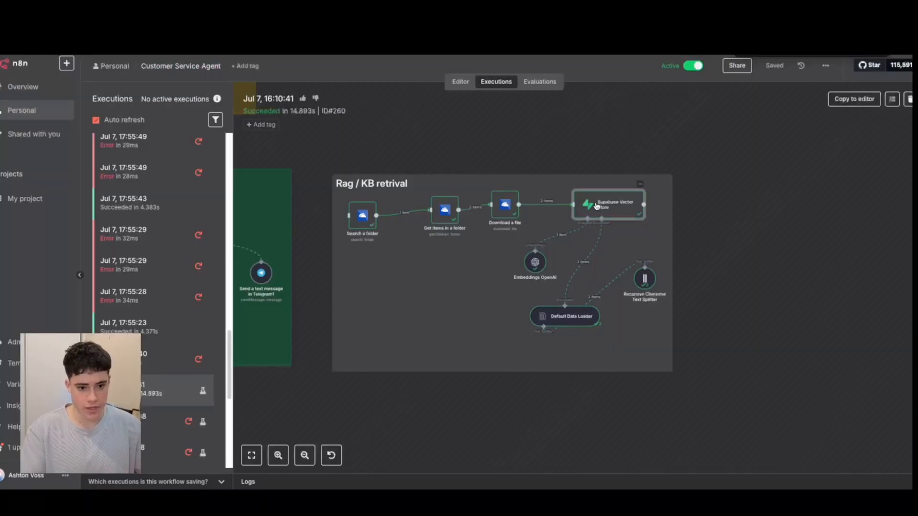
double_click(596, 206)
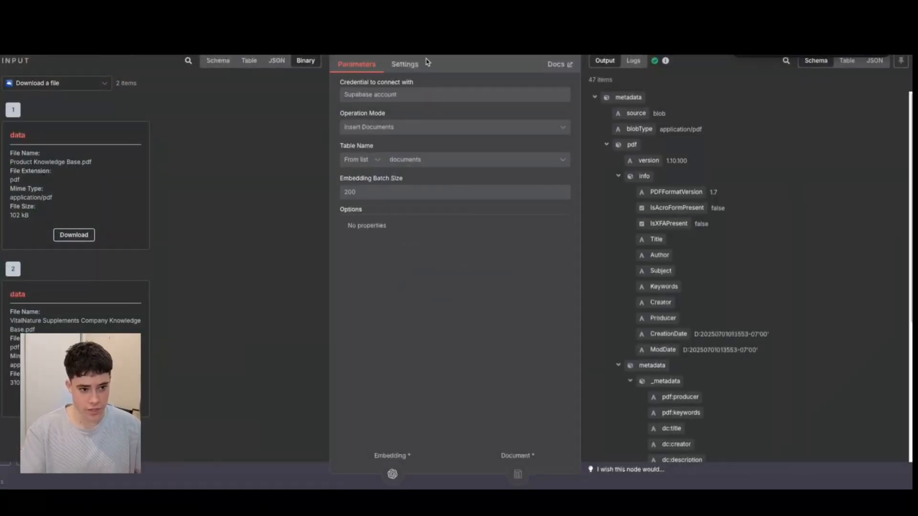
scroll(635, 244, "down", 1)
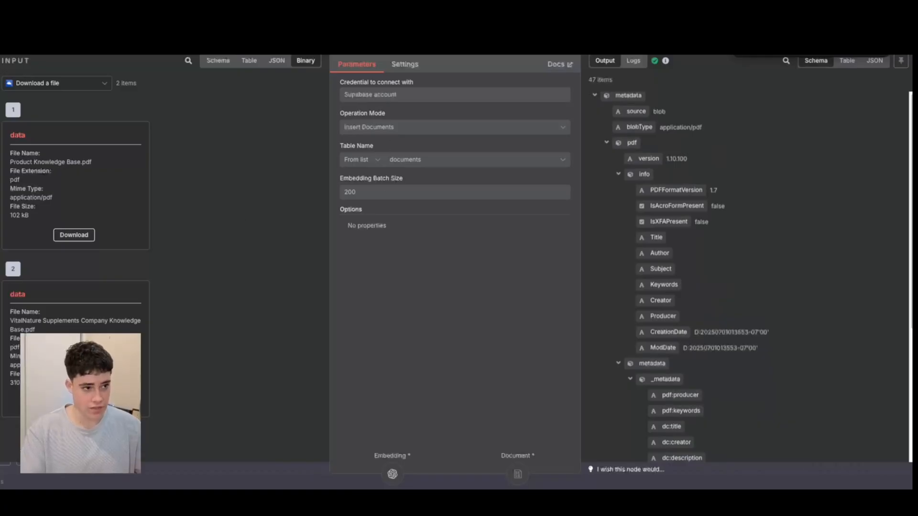
key("Escape")
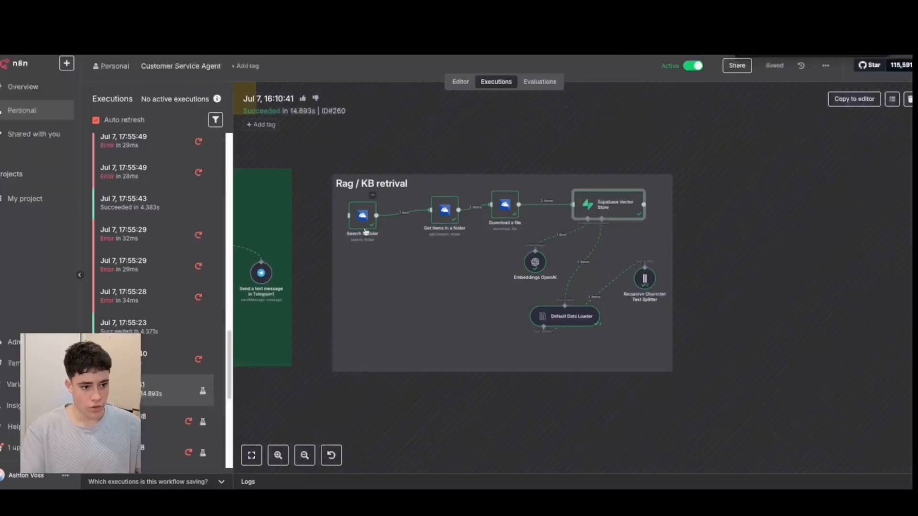
Look over the Whats App Agent section of the workflow, including its trigger, chat agent, memory and HubSpot tool nodes.
scroll(365, 232, "left", 8)
scroll(533, 260, "up", 2)
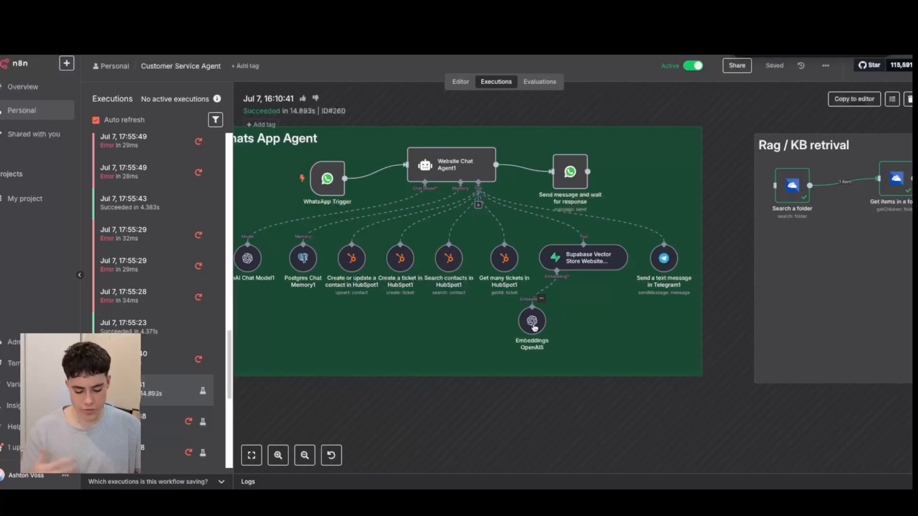
scroll(382, 296, "left", 2)
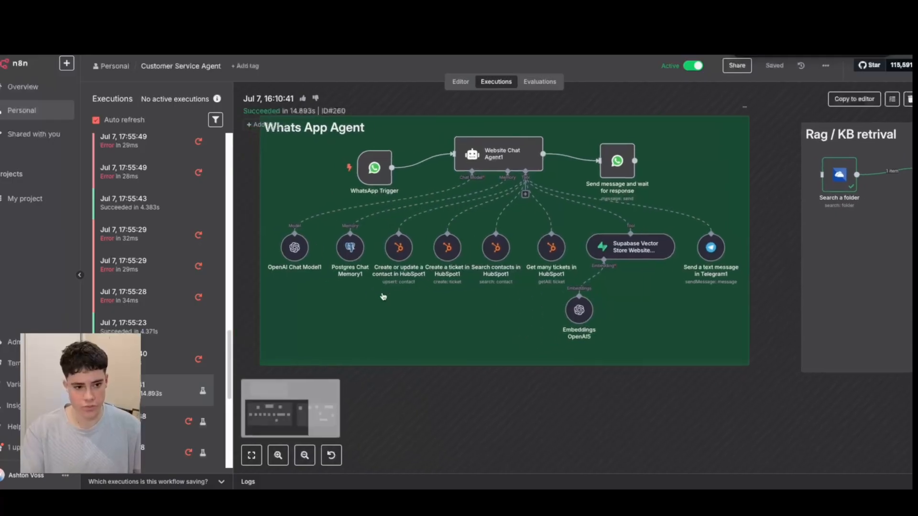
scroll(383, 296, "left", 2)
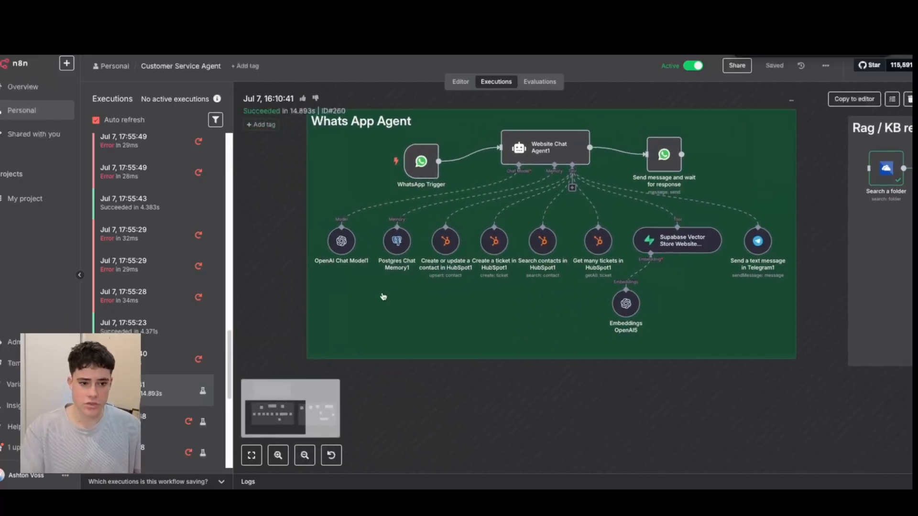
scroll(383, 296, "right", 2)
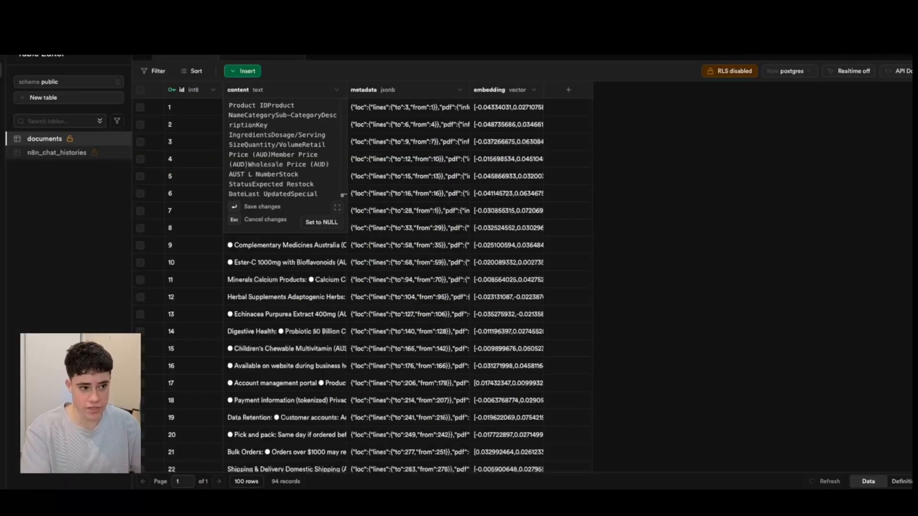
View the n8n_chat_histories table in Supabase and open the Postgres Chat Memory1 node in the n8n workflow editor.
left_click(43, 153)
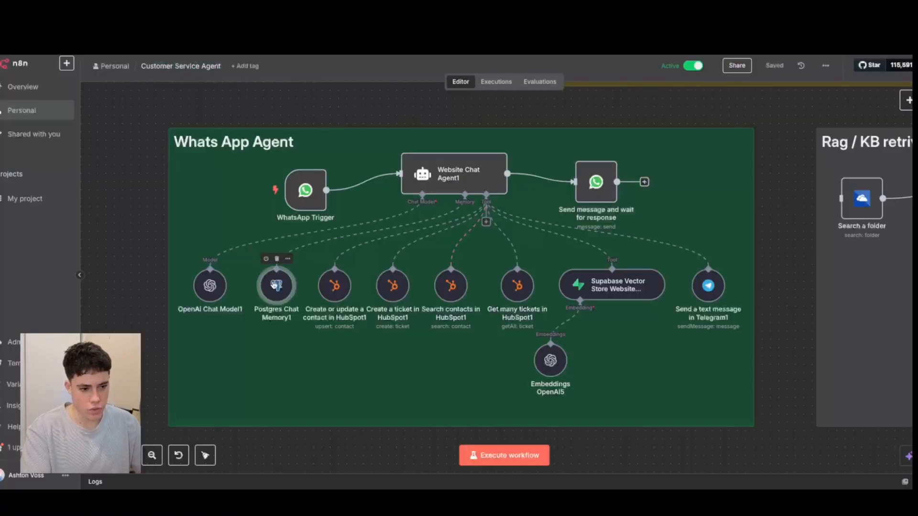
double_click(278, 285)
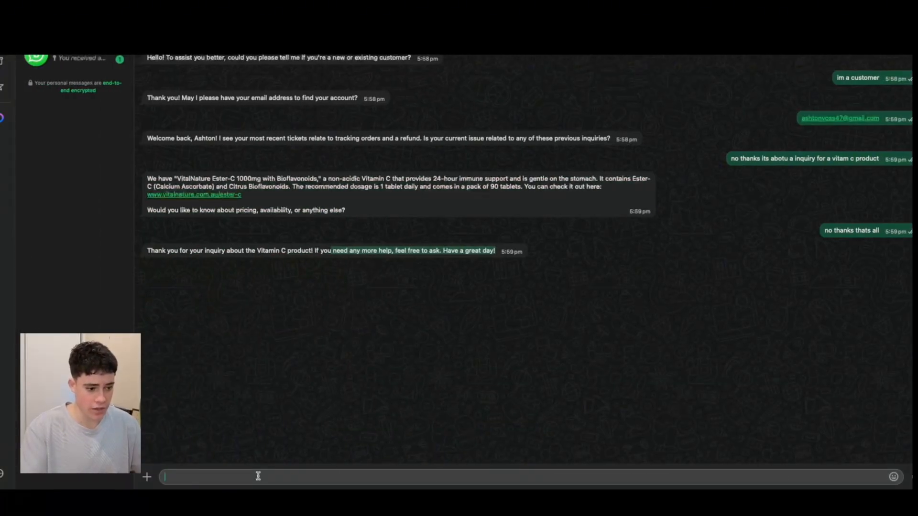
Send the agent "what was my previous message" in the WhatsApp chat.
type("what was my previous mess")
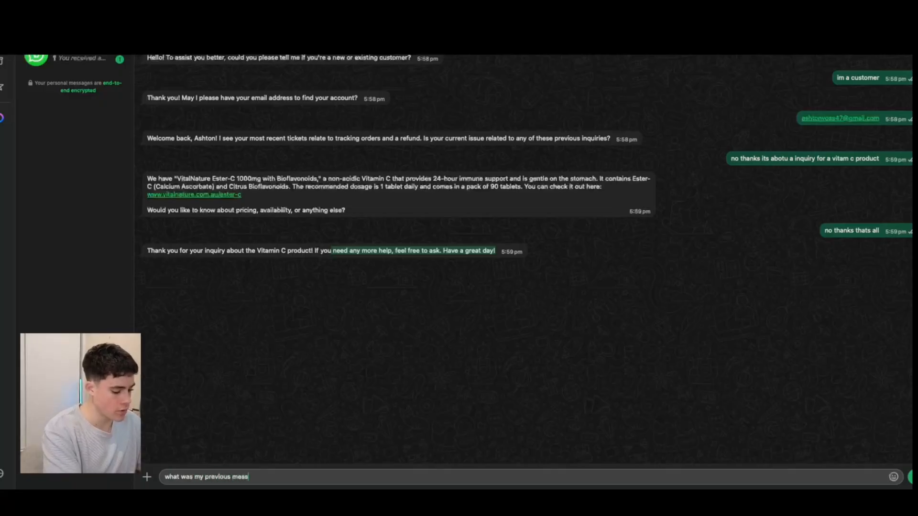
type("e")
key("Return")
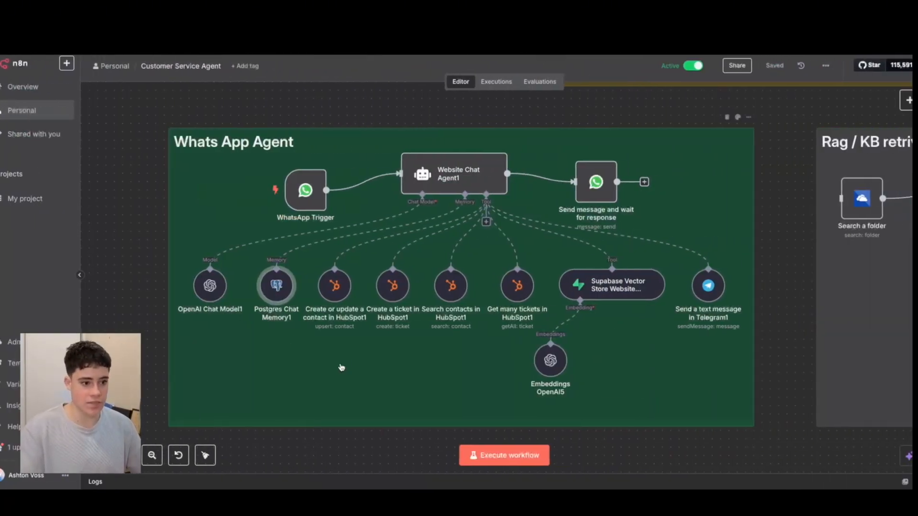
Check the Postgres Chat Memory1 node in n8n, and highlight part of the agent's latest reply in WhatsApp.
double_click(277, 285)
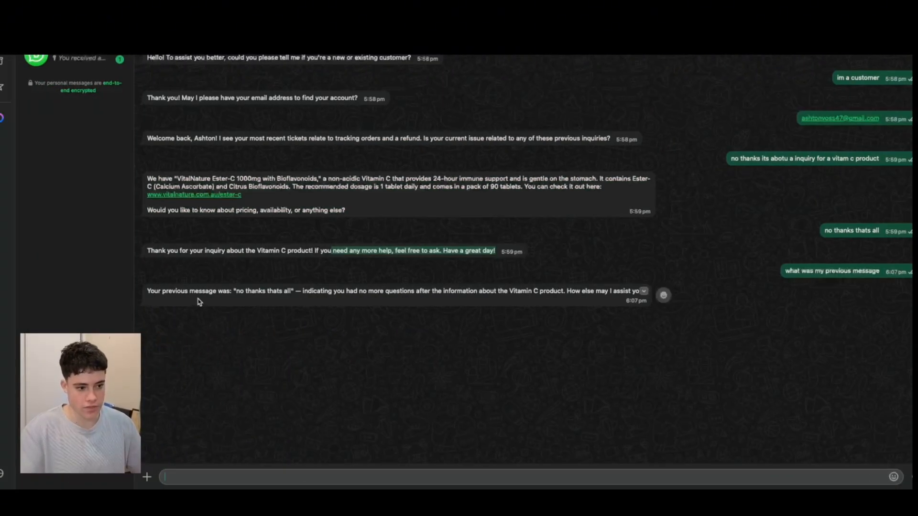
left_click_drag(247, 291, 363, 291)
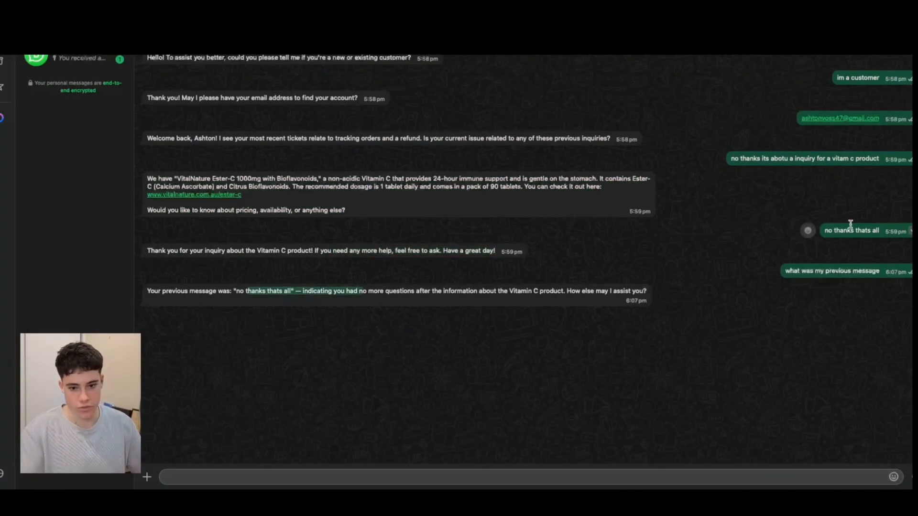
Highlight the "no thanks thats all" message in the WhatsApp chat, and move the WhatsApp Trigger node slightly away from the chat agent in n8n.
left_click_drag(824, 230, 893, 230)
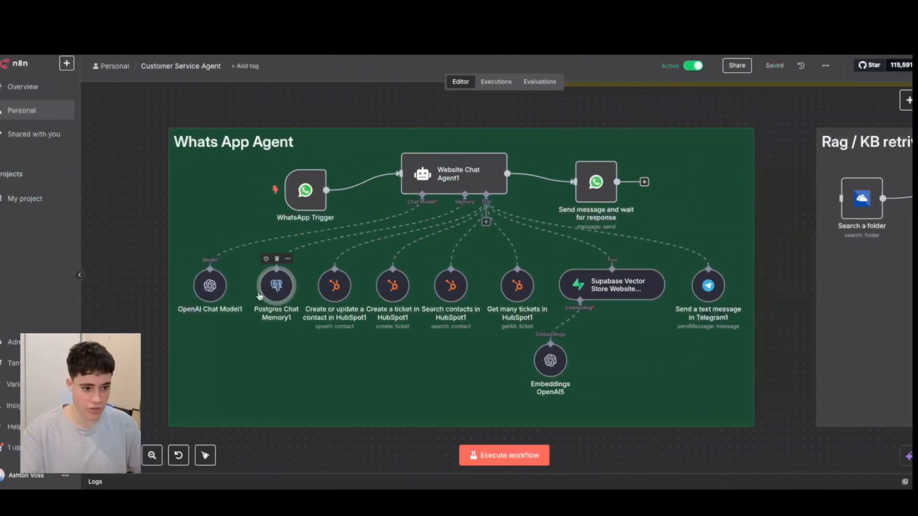
left_click_drag(306, 191, 257, 199)
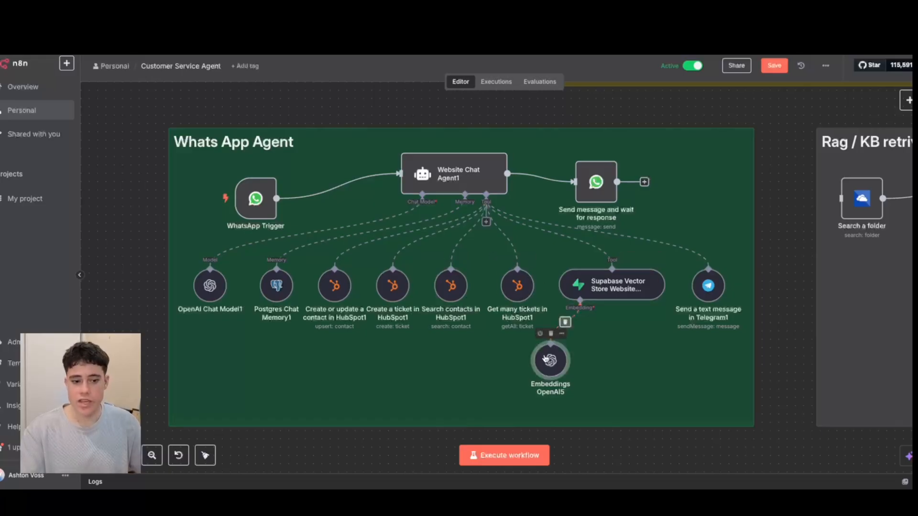
Open the WhatsApp Trigger node and start a new WhatsApp OAuth credential to examine its required Client ID and Client Secret fields.
mouse_move(263, 199)
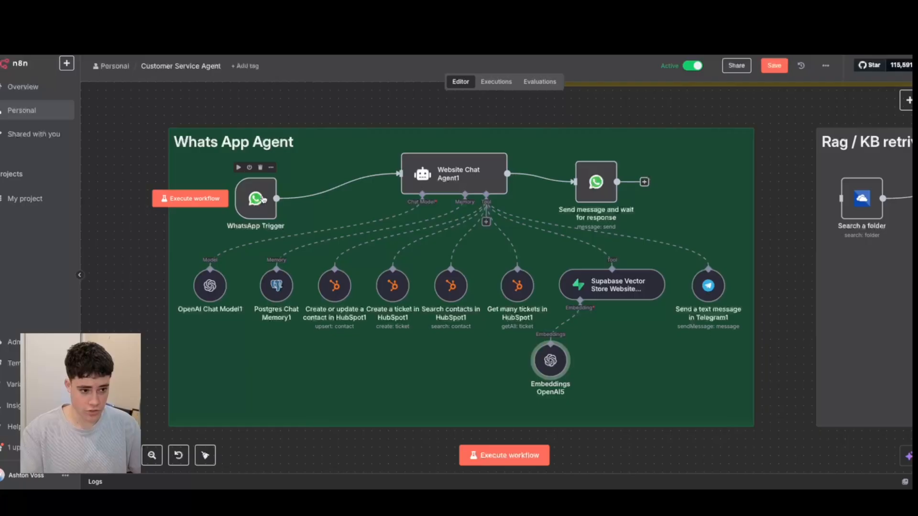
double_click(258, 199)
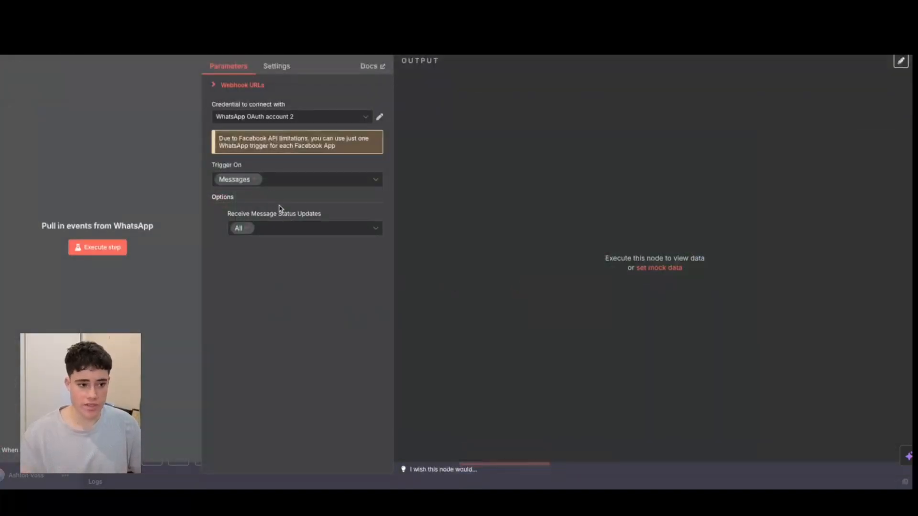
left_click(292, 116)
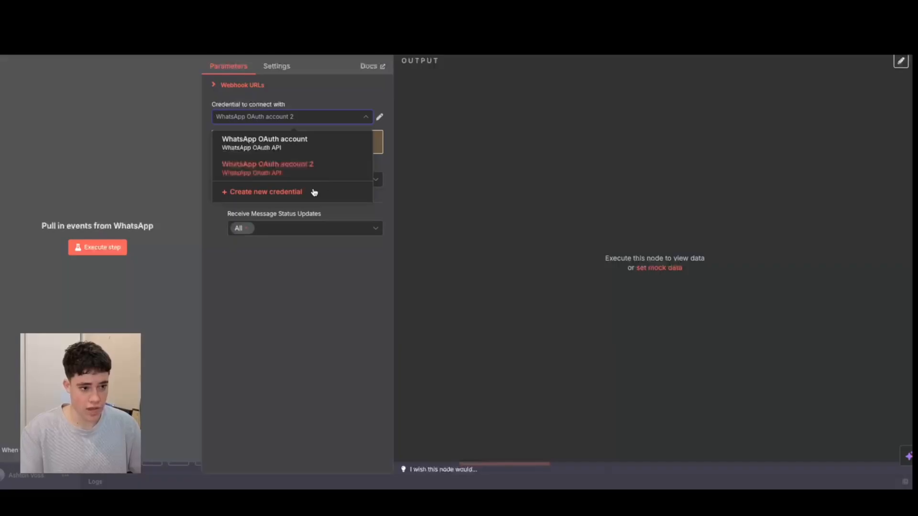
left_click(285, 193)
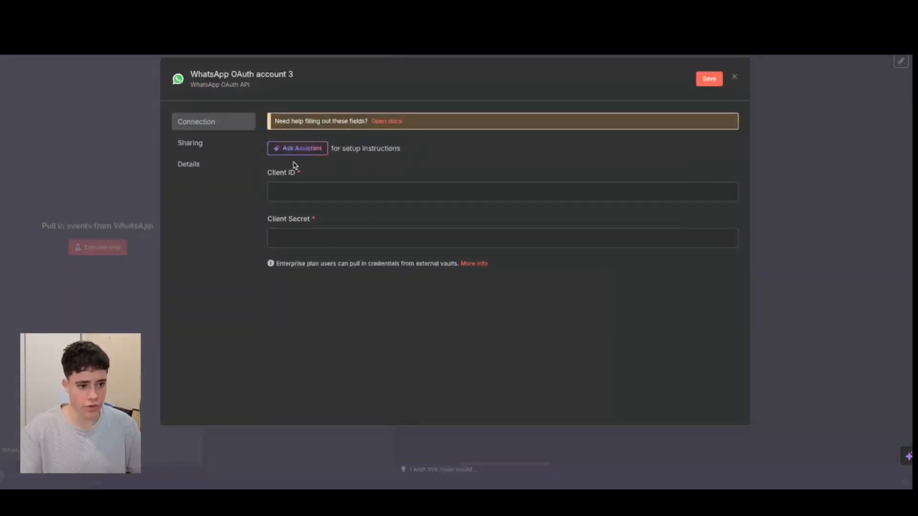
left_click_drag(269, 173, 314, 174)
left_click_drag(268, 219, 313, 219)
Search the web for "meta for developers" in a new browser tab and go to the apps overview on Meta for Developers.
key("super+t")
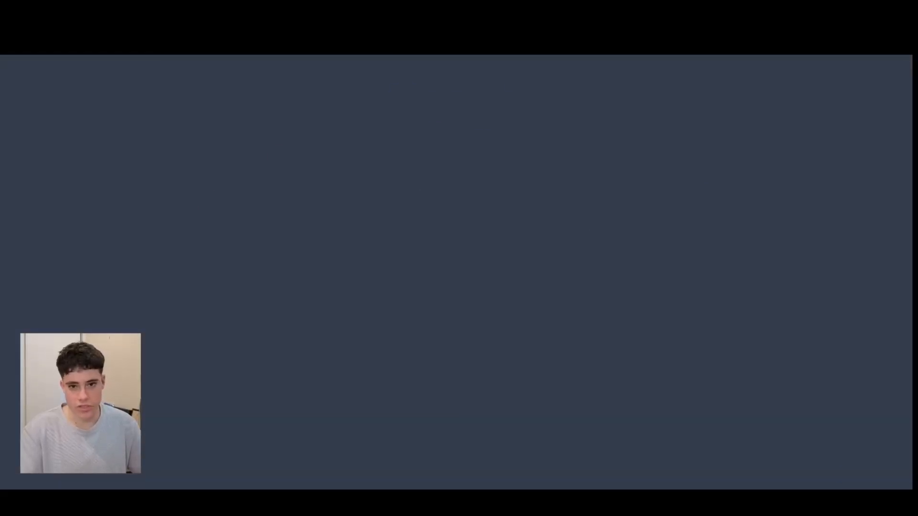
type("meta for developers")
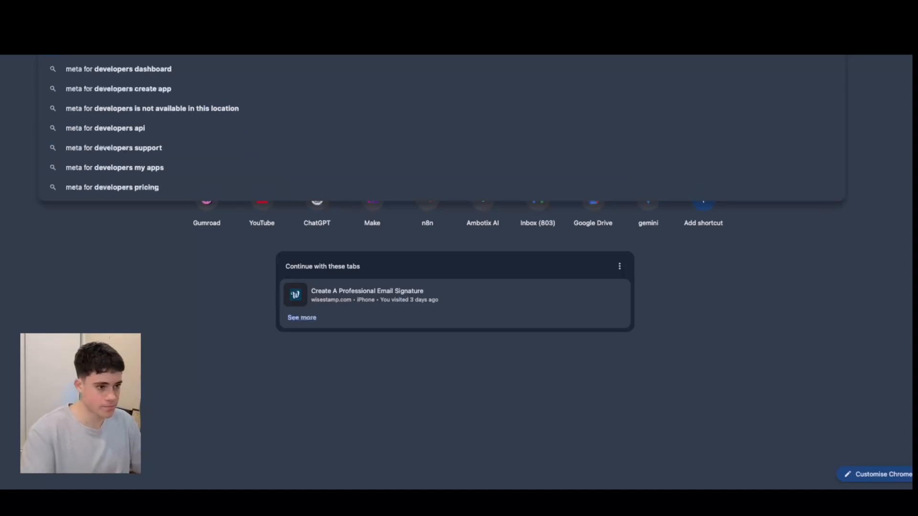
key("Return")
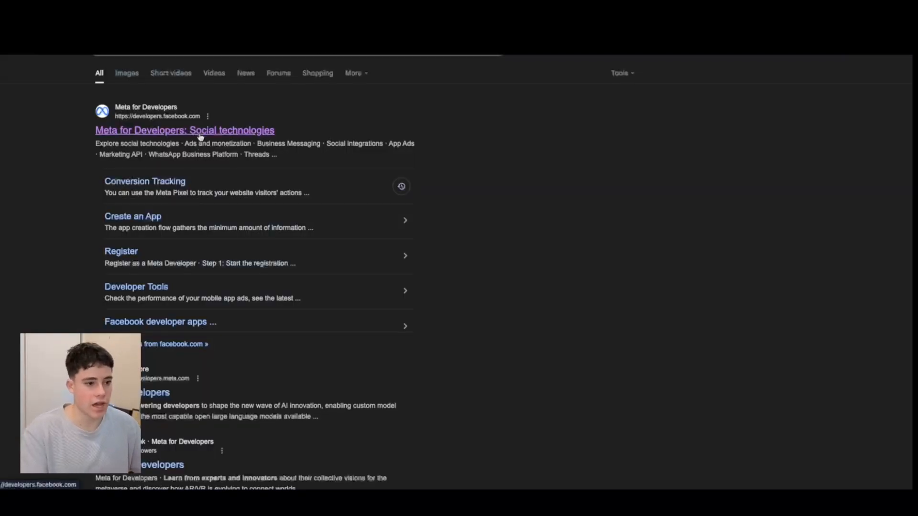
left_click(249, 131)
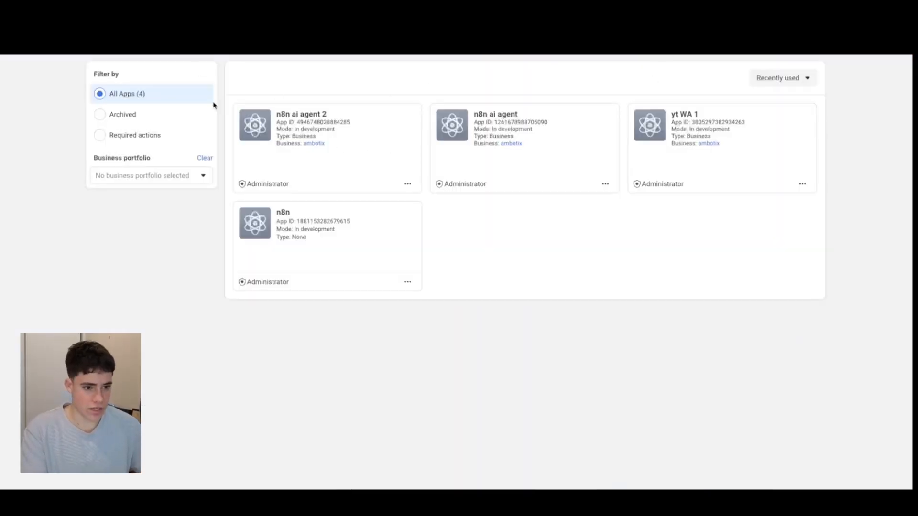
scroll(774, 67, "up", 1)
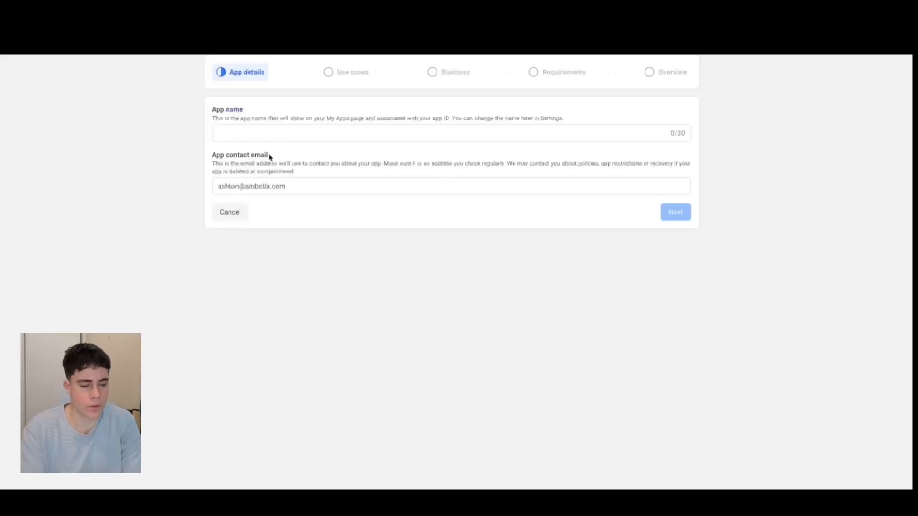
Name the new Meta app "n8n WA agent 3", keep the contact email and continue to the use cases.
left_click(227, 136)
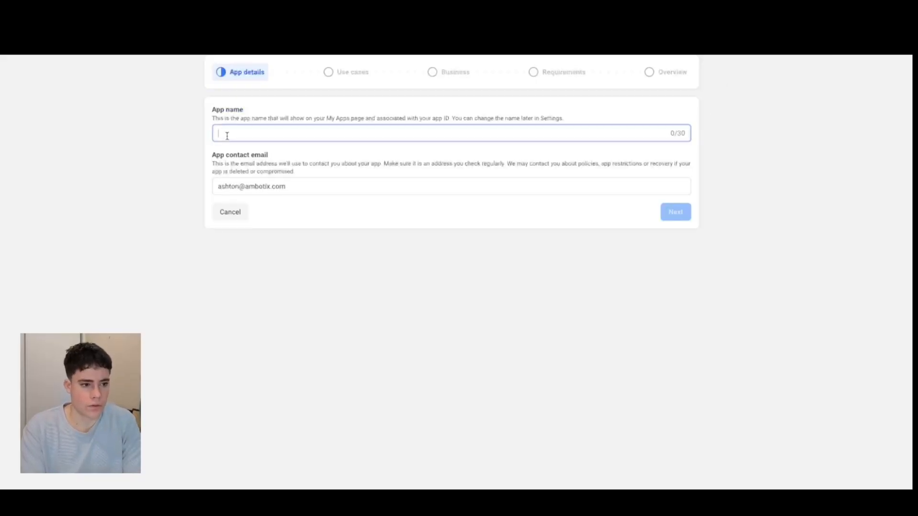
type("n8n ")
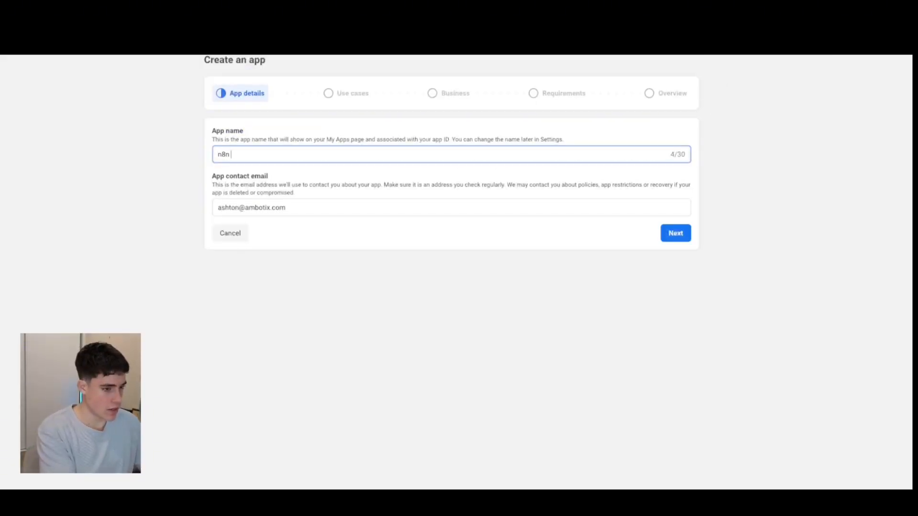
type("WA agewnt 3")
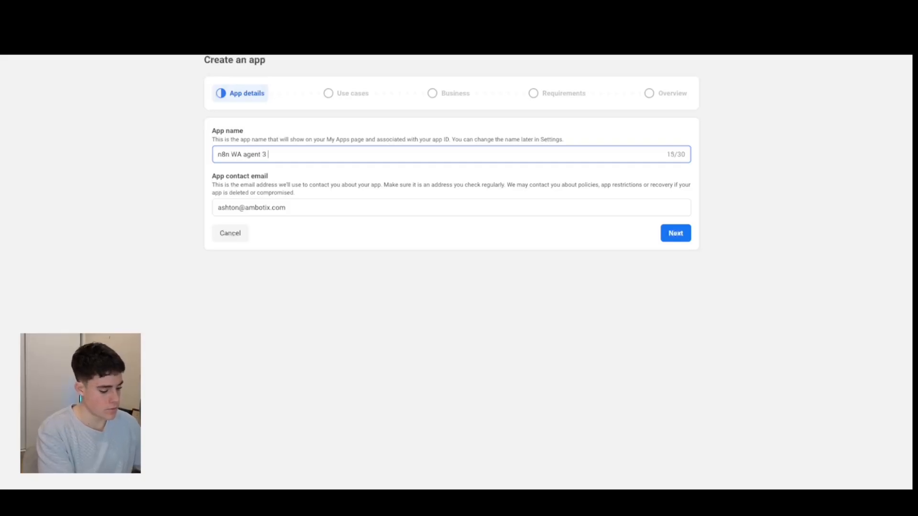
left_click(674, 233)
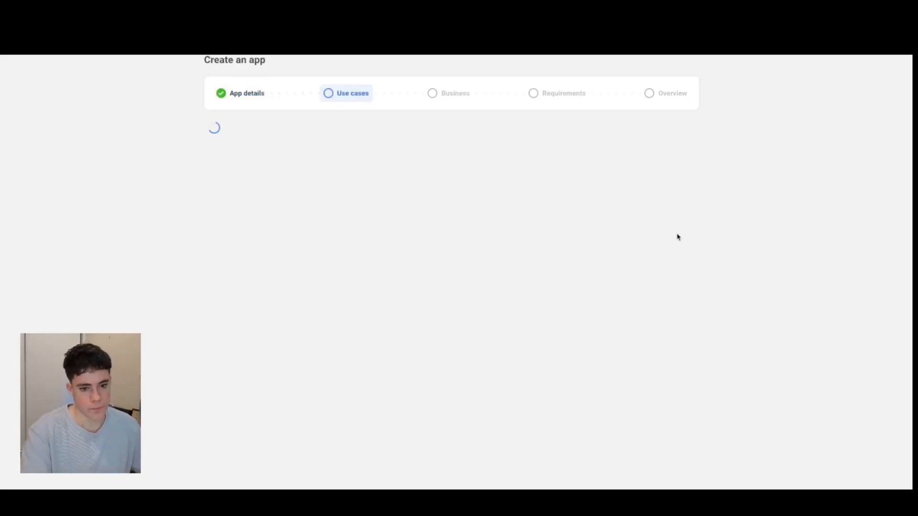
Choose Other as the app's use case and Business as its app type.
scroll(678, 238, "down", 3)
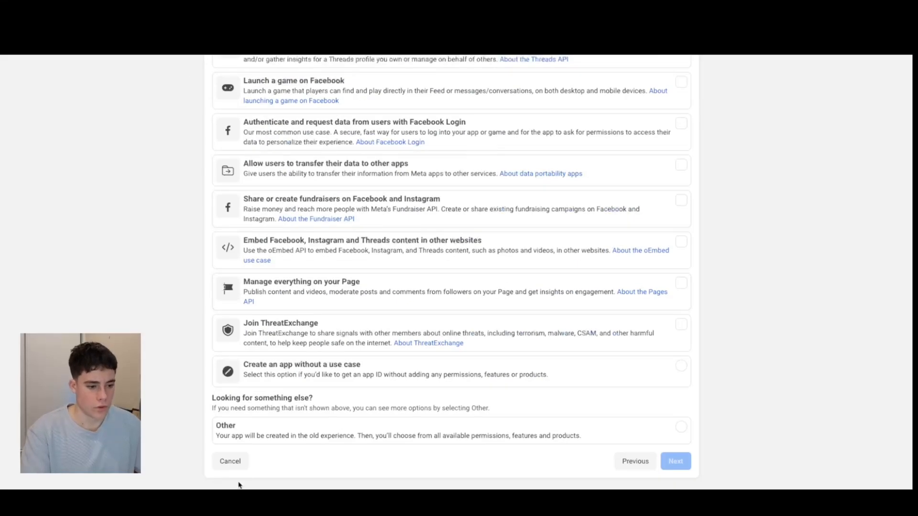
left_click(273, 433)
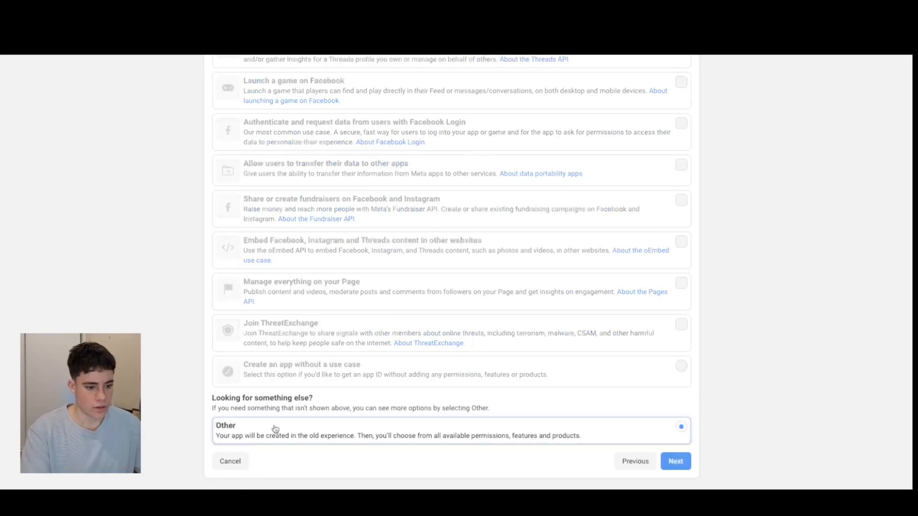
left_click(671, 459)
left_click(680, 99)
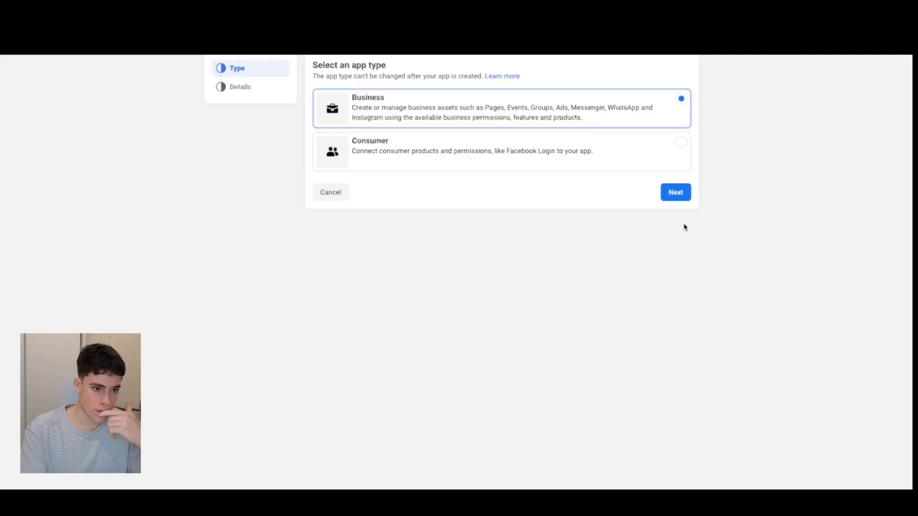
left_click(675, 192)
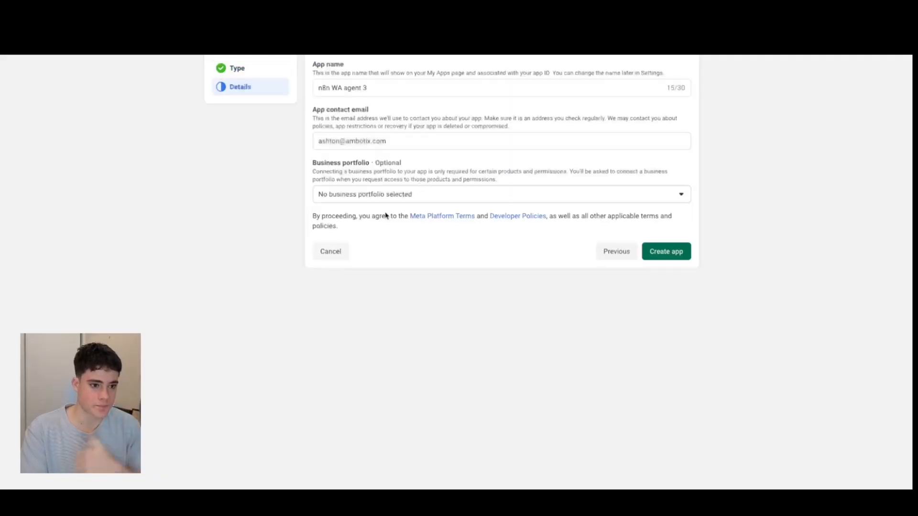
Assign the ambotix business portfolio to the app and create the app.
left_click(480, 201)
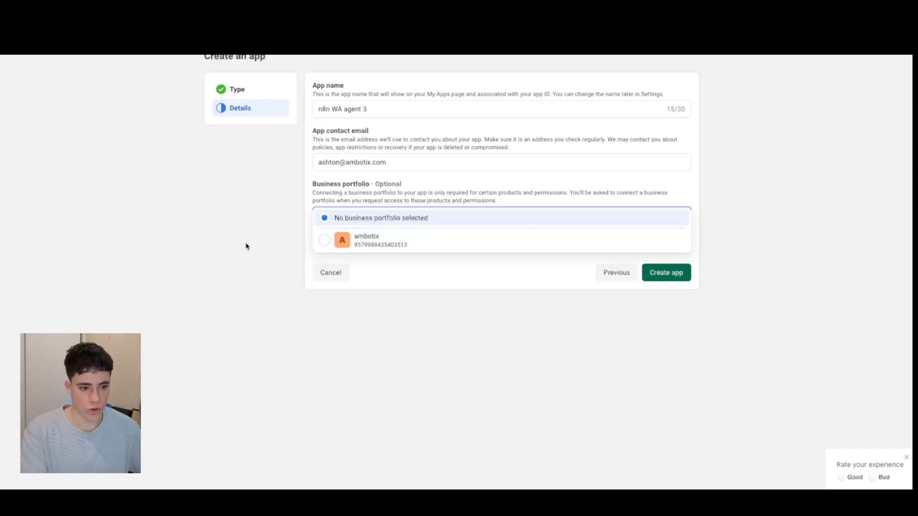
left_click(318, 239)
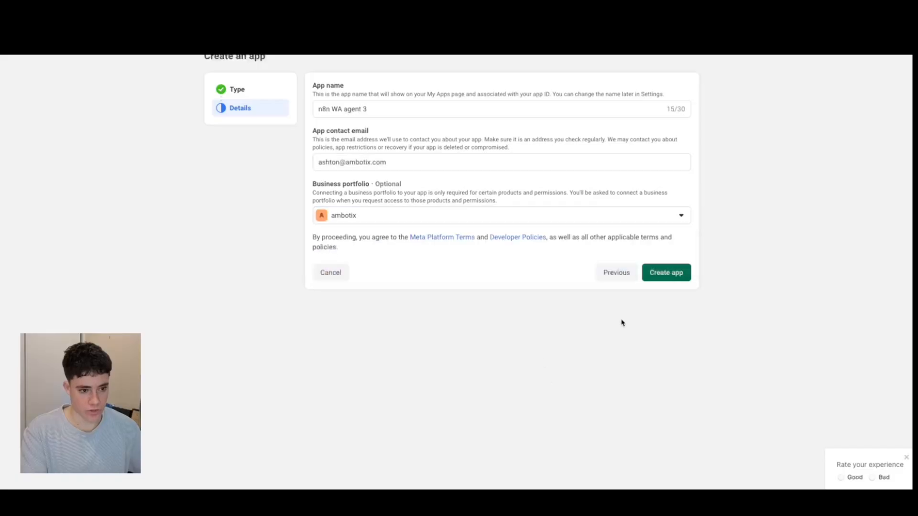
left_click(668, 273)
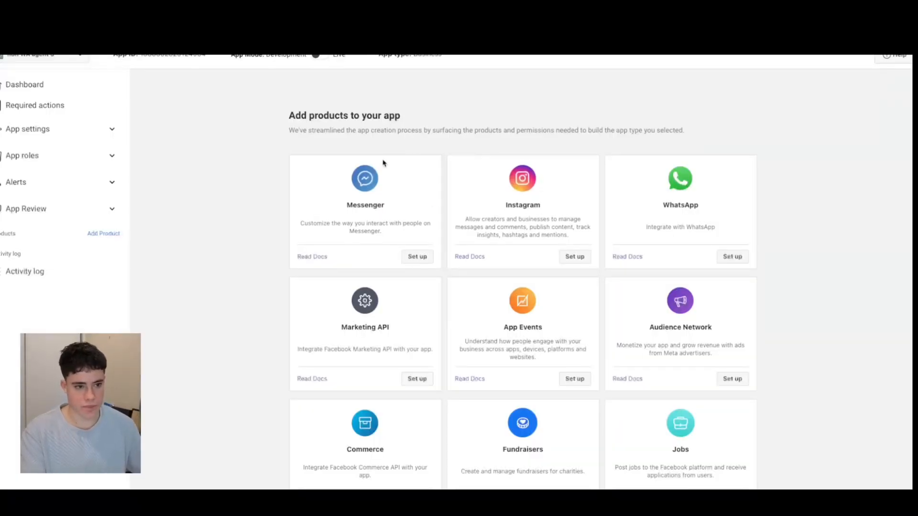
Look over the products that can be added to the app, and close the new OAuth credential and the WhatsApp Trigger node in n8n.
left_click_drag(291, 116, 309, 117)
left_click(405, 113)
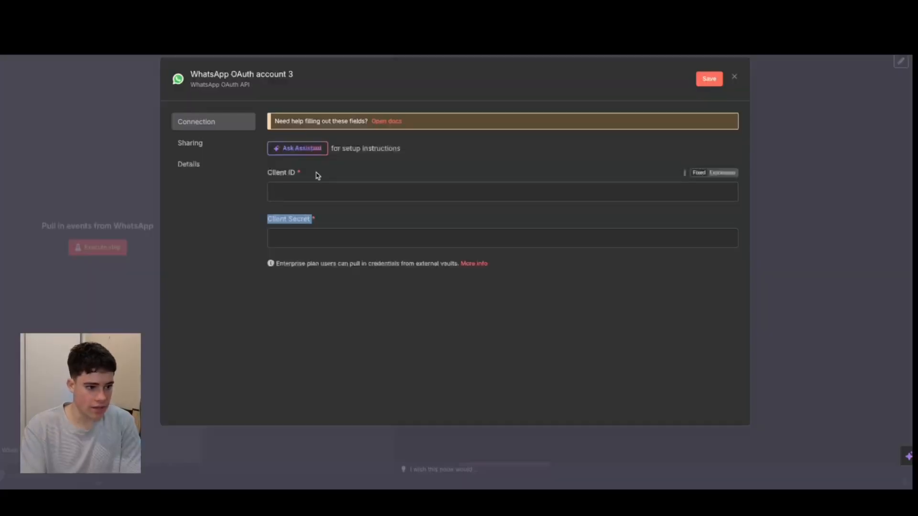
left_click(734, 77)
left_click(43, 54)
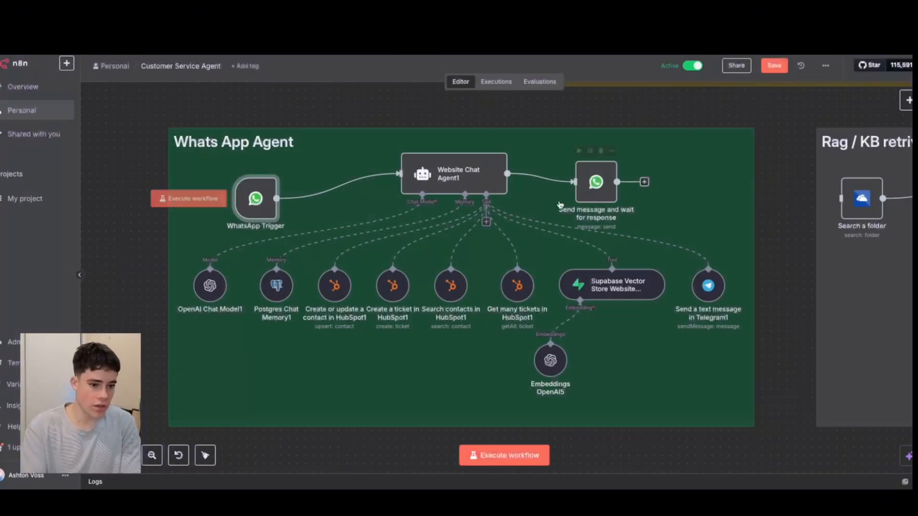
Shift the Send message and wait for response node, open it and view the fields required for a new WhatsApp API credential.
left_click_drag(600, 187, 622, 179)
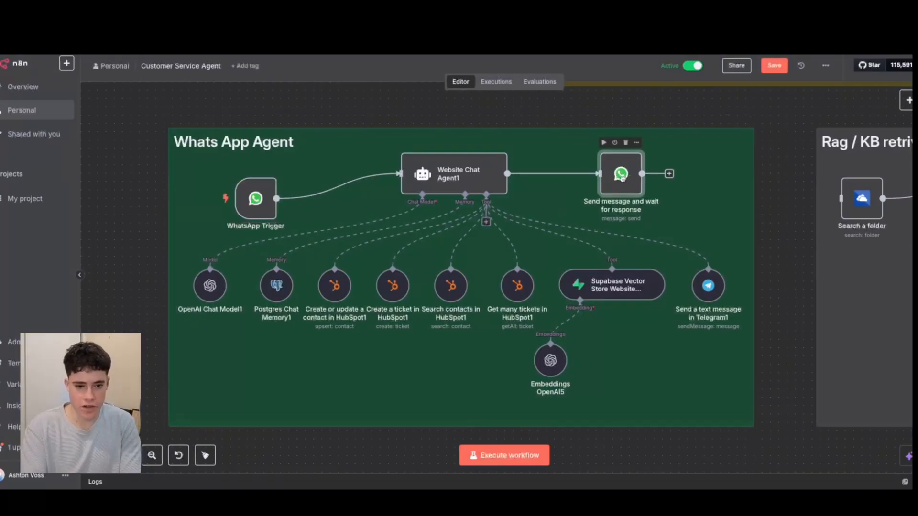
double_click(623, 177)
left_click(403, 96)
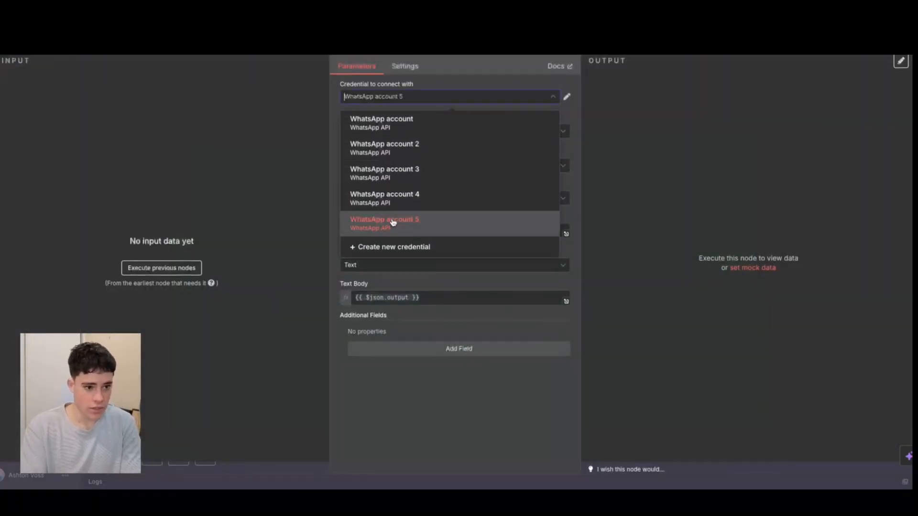
left_click(387, 246)
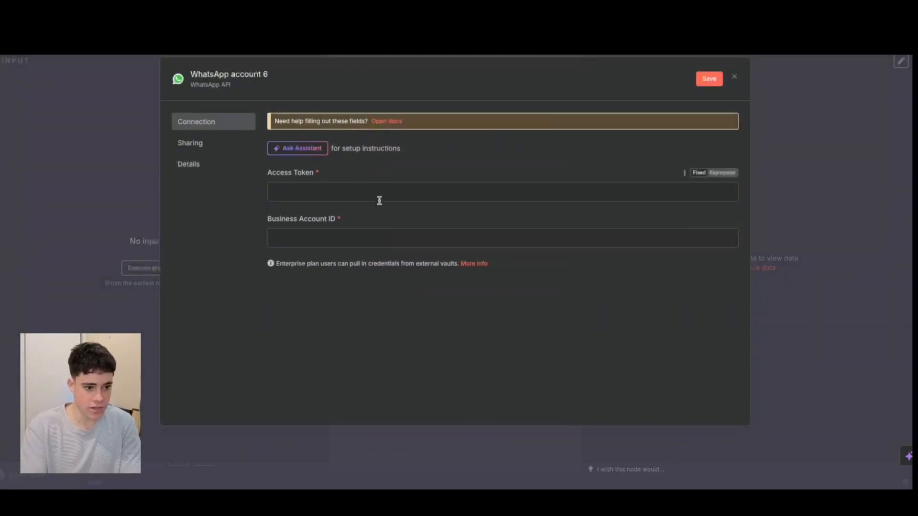
key("Escape")
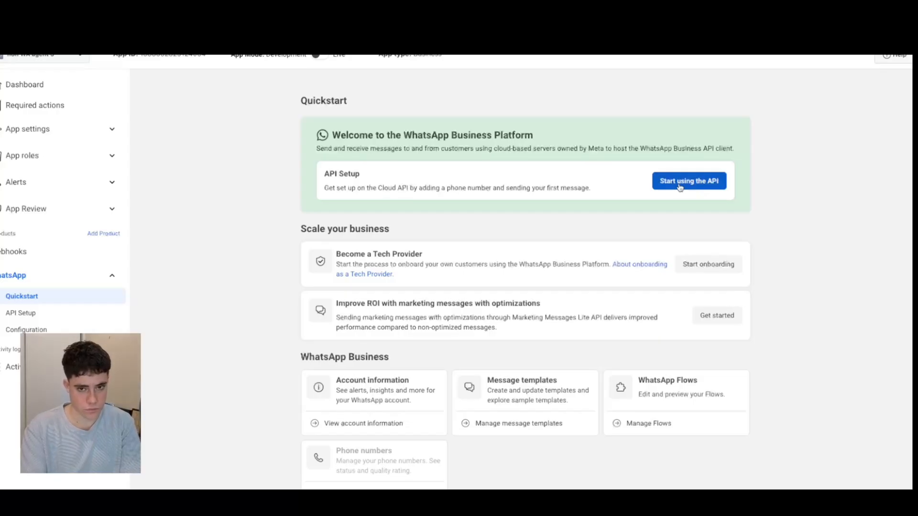
Open the app's WhatsApp API Setup page in Meta, and check the Access Token field of a new WhatsApp API credential in n8n.
left_click(679, 186)
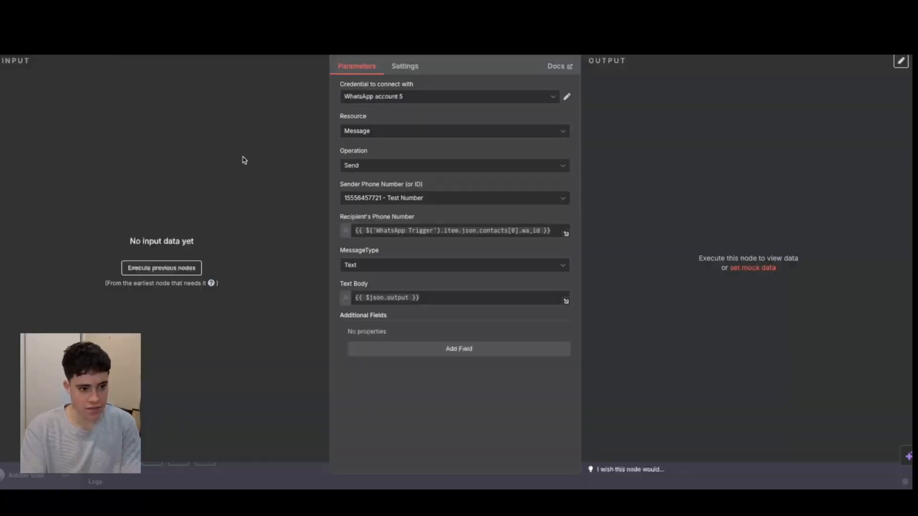
left_click(414, 98)
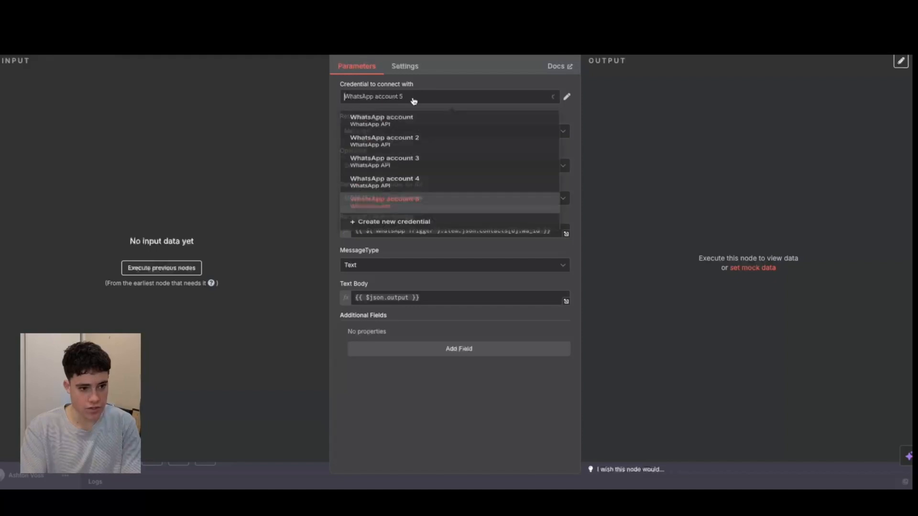
left_click(404, 248)
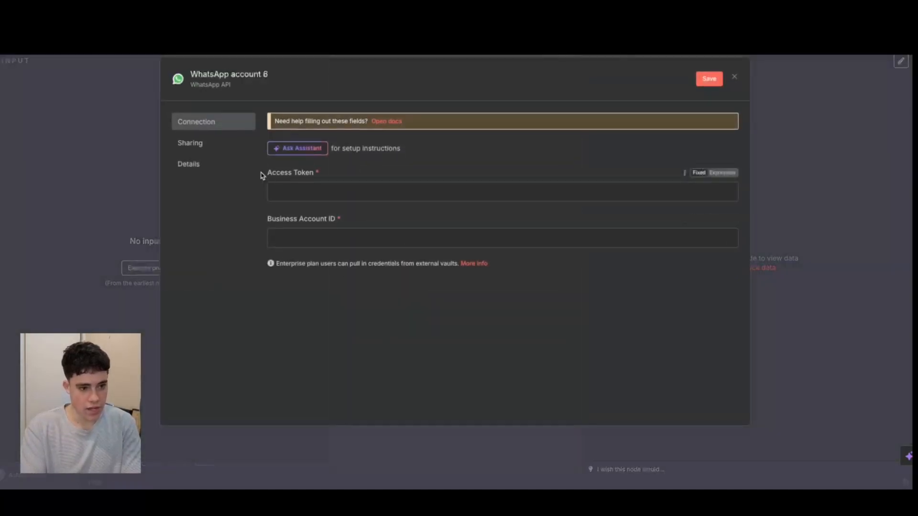
left_click_drag(260, 174, 359, 178)
left_click(352, 176)
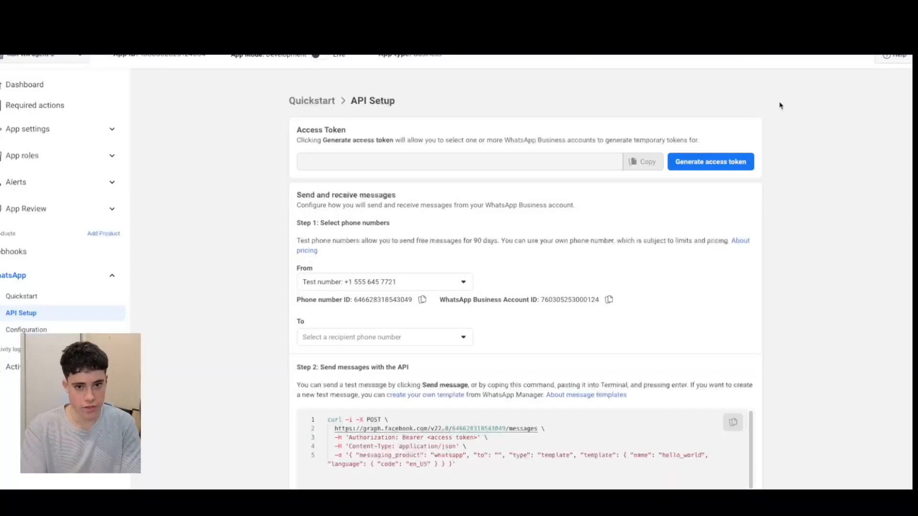
Generate a WhatsApp API access token in Meta, opting the app in to all current and future WhatsApp accounts.
left_click(714, 167)
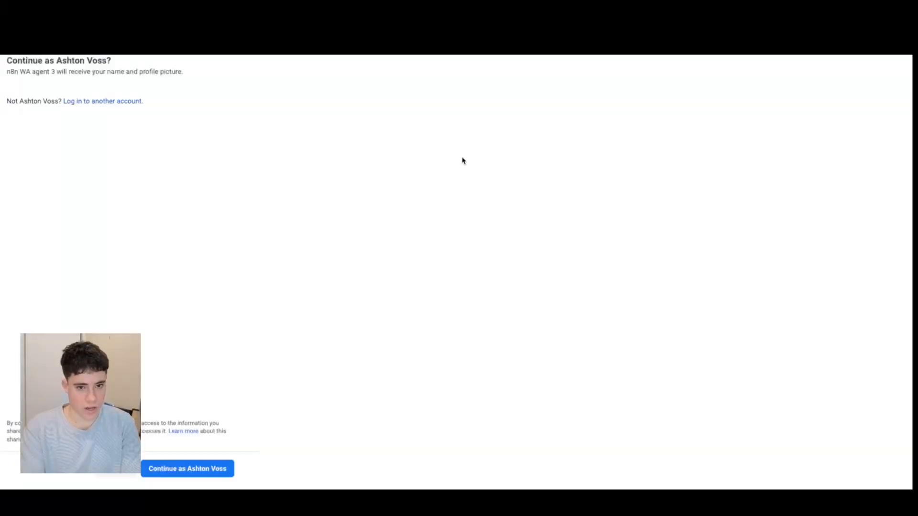
left_click(189, 475)
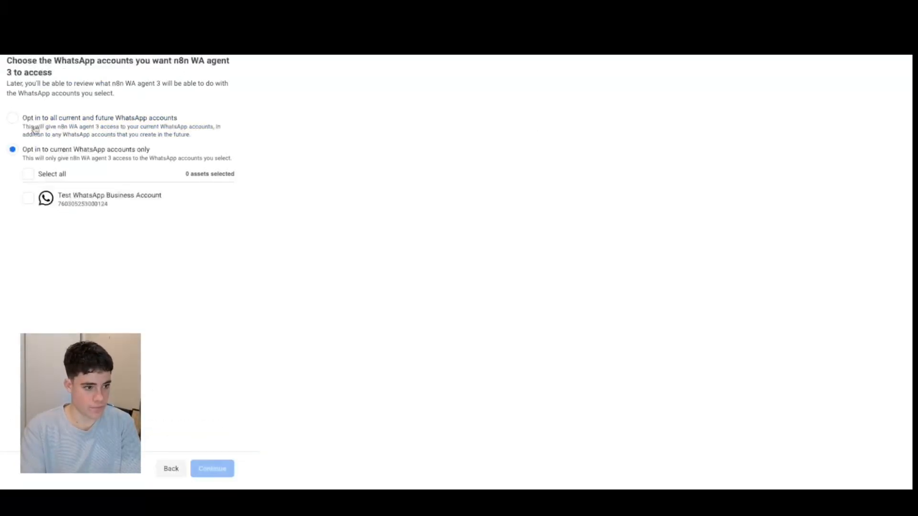
left_click(12, 117)
left_click(212, 467)
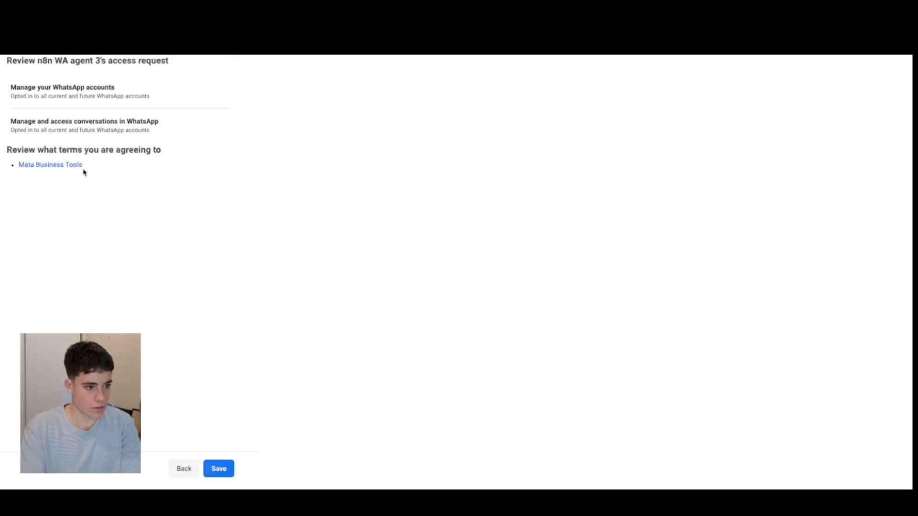
left_click(221, 464)
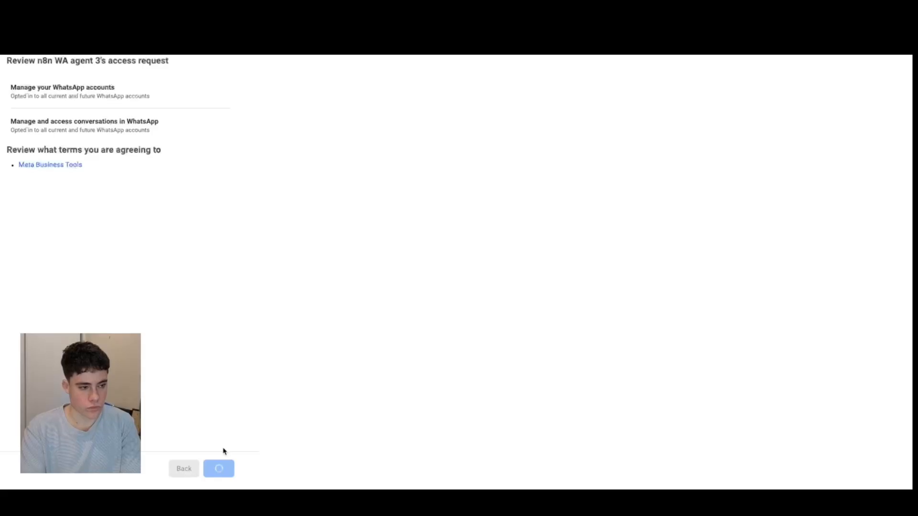
left_click(218, 469)
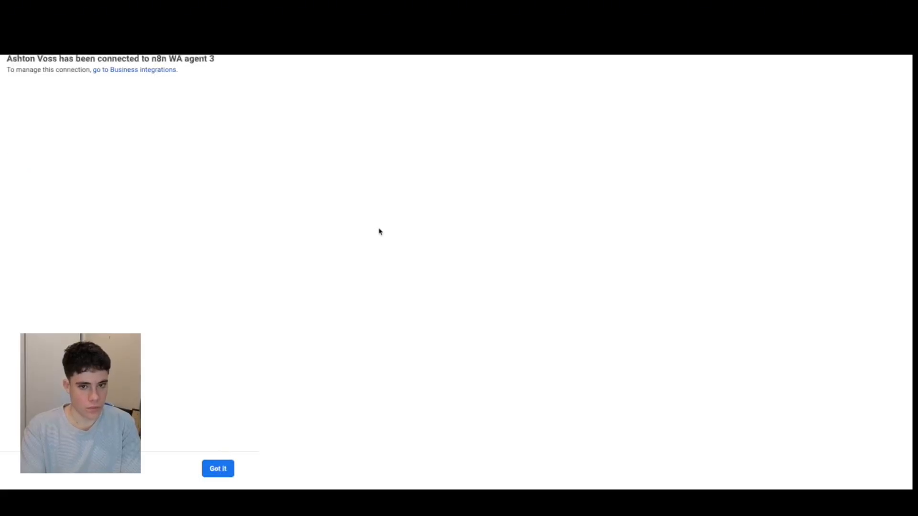
Copy the generated access token from Meta into the Access Token field of the new WhatsApp API credential in n8n.
left_click(641, 163)
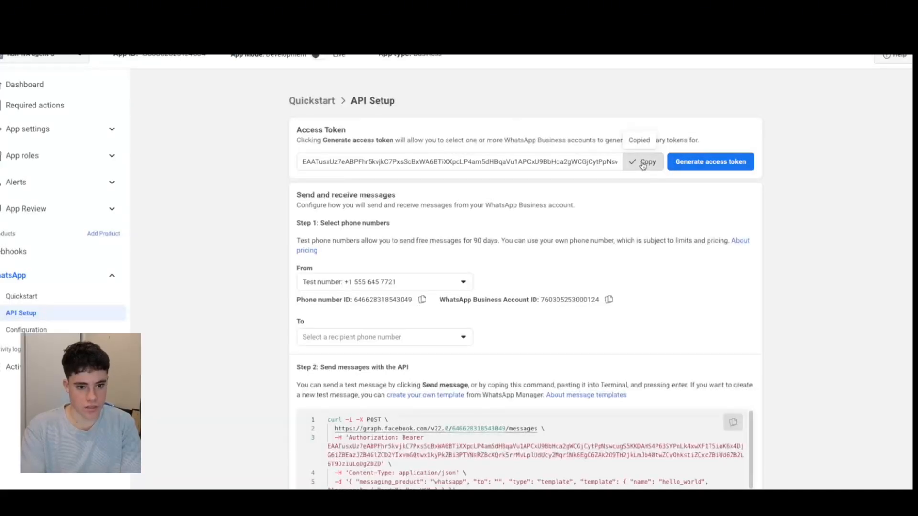
left_click(300, 24)
left_click(311, 190)
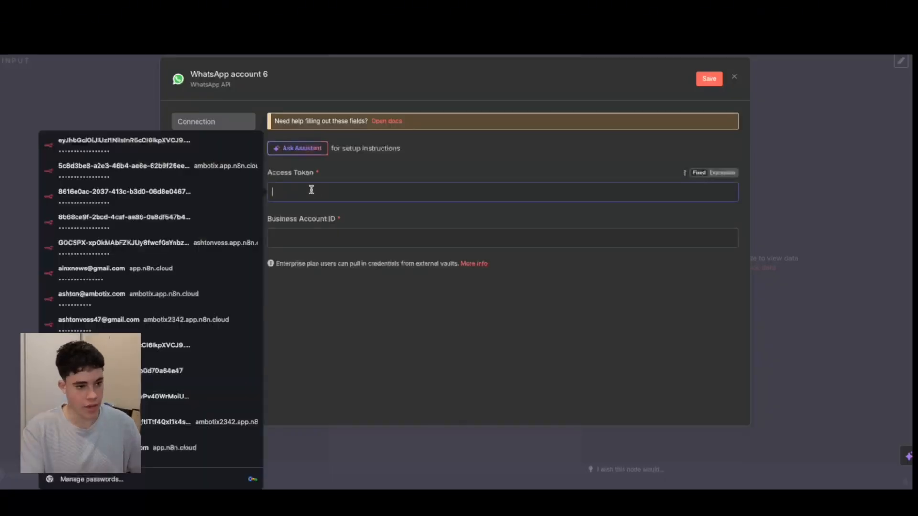
key("super+v")
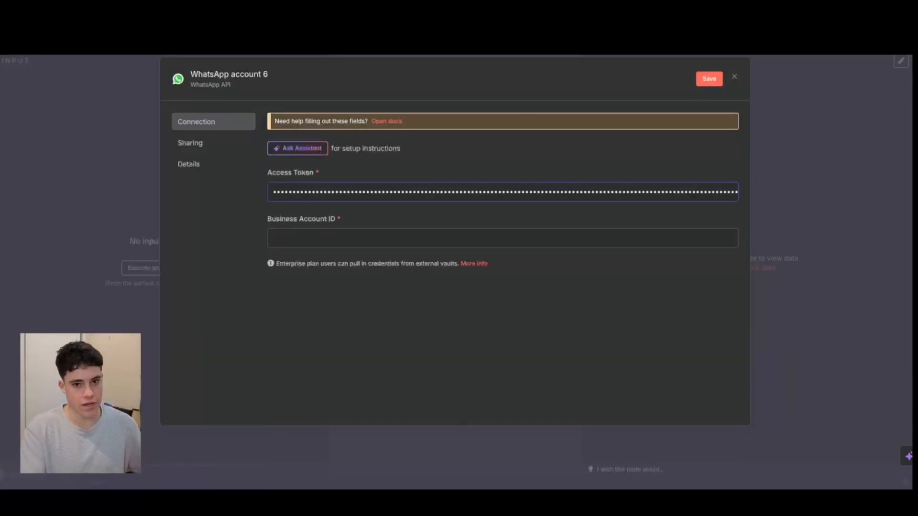
Copy the WhatsApp Business Account ID from Meta into the n8n credential's Business Account ID field, and save and close the credential.
left_click(444, 24)
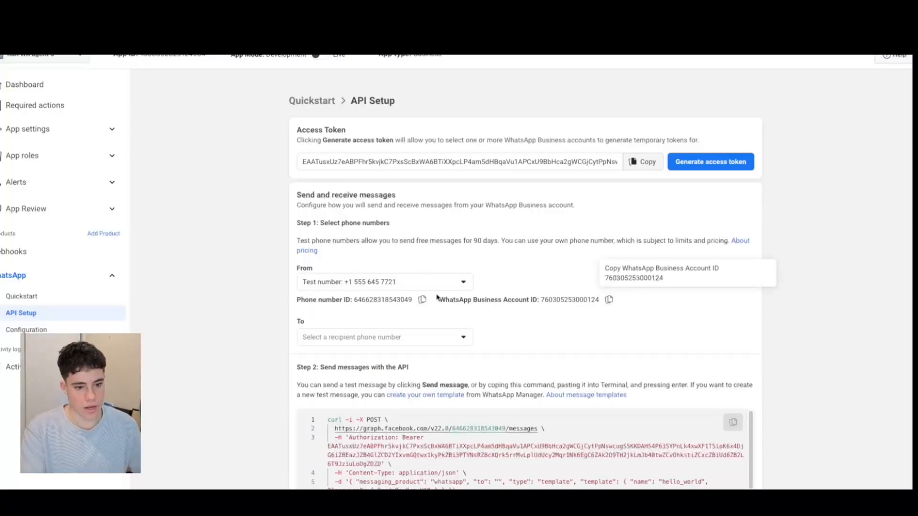
left_click(608, 301)
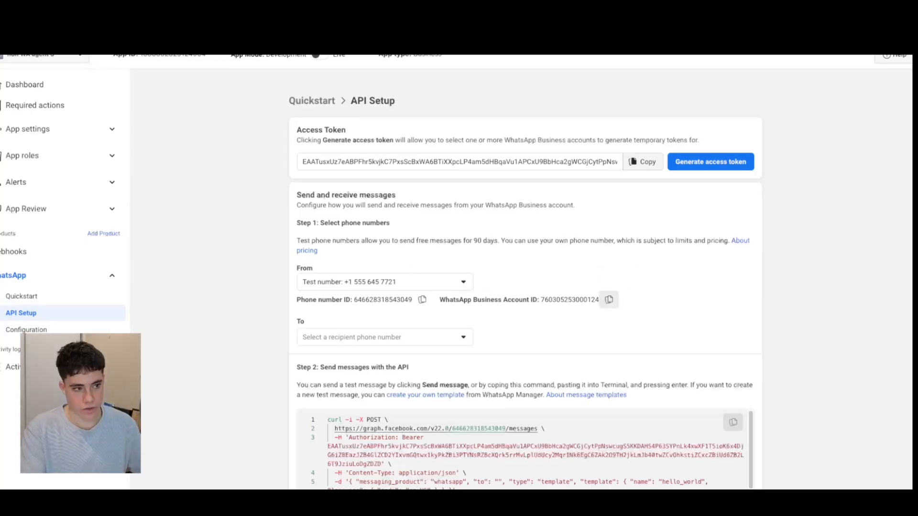
left_click(300, 24)
left_click(356, 231)
key("super+v")
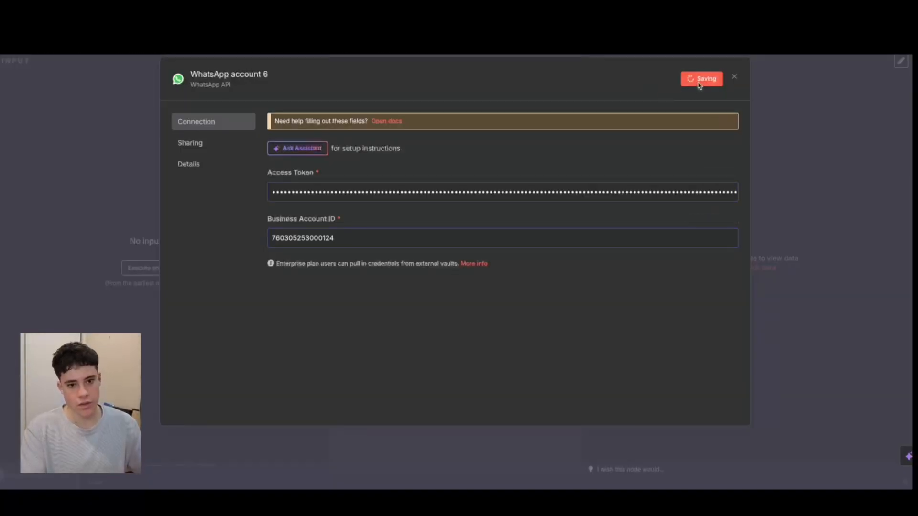
left_click(700, 79)
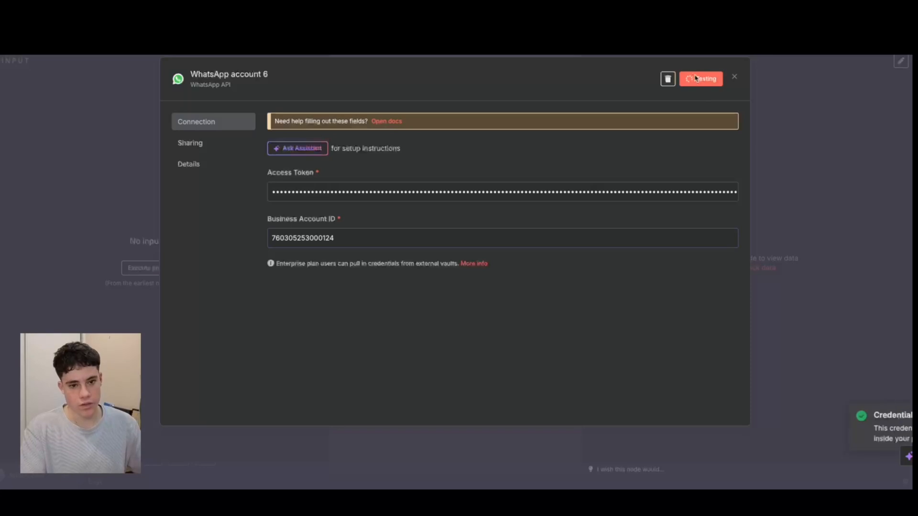
left_click(735, 78)
Select WhatsApp account 5 as the credential of the Send message and wait for response node, and close the node.
left_click(422, 97)
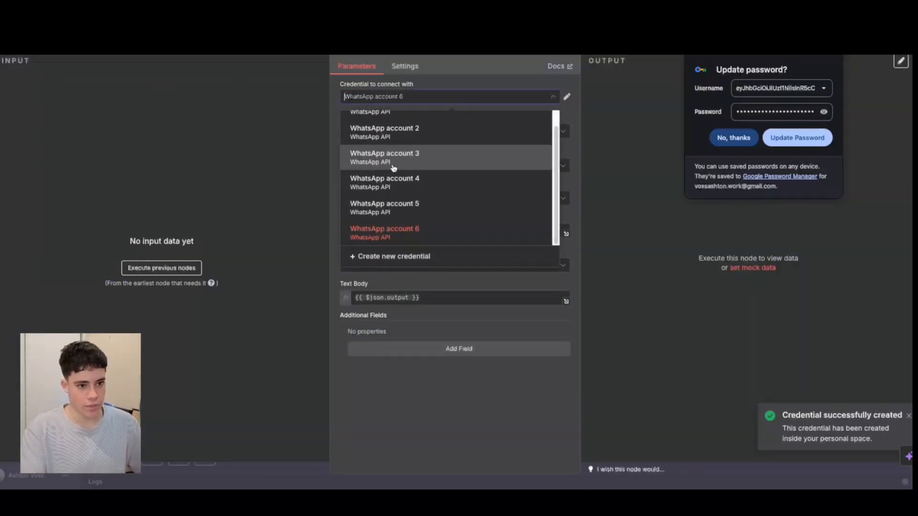
left_click(405, 215)
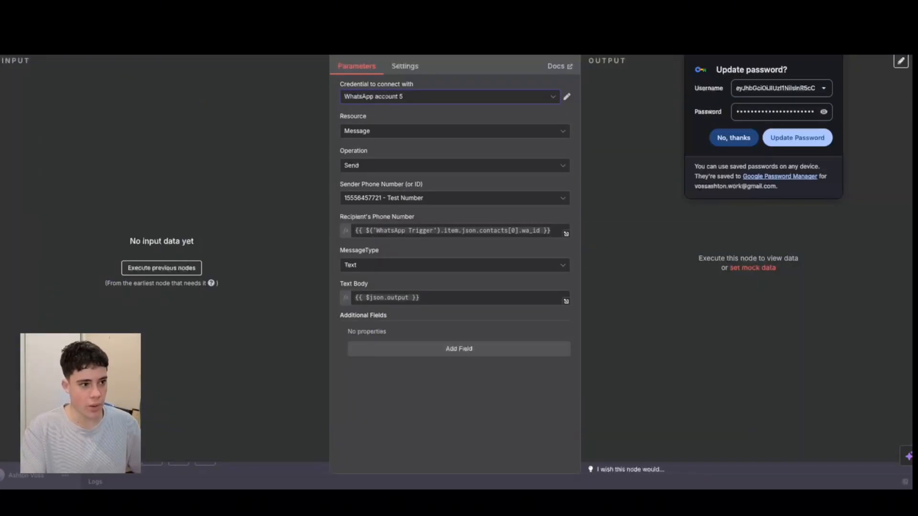
key("Escape")
Create a new WhatsApp OAuth credential from the WhatsApp Trigger node and check its Client ID and Client Secret fields.
double_click(254, 192)
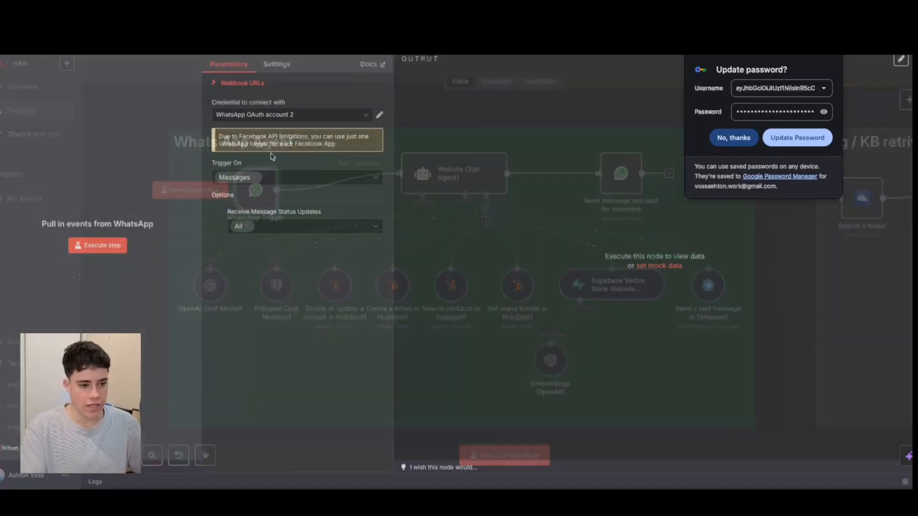
left_click(287, 115)
left_click(268, 191)
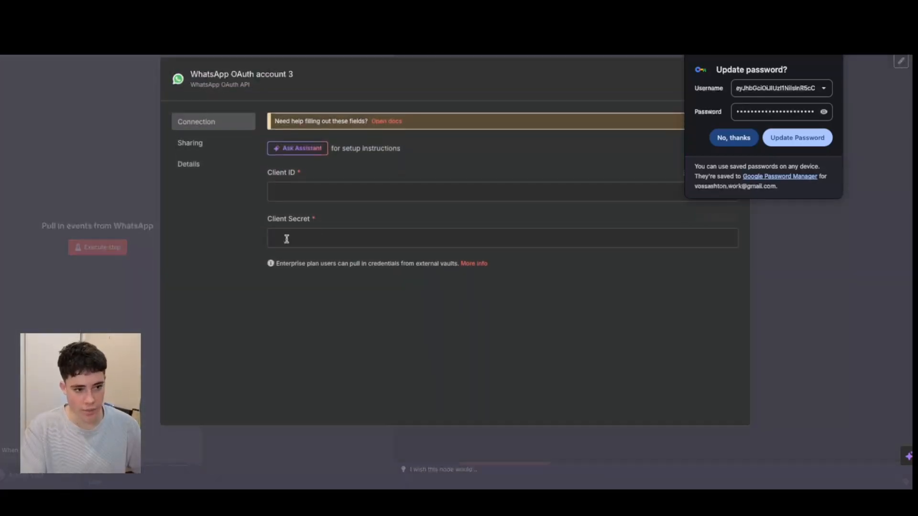
left_click(310, 234)
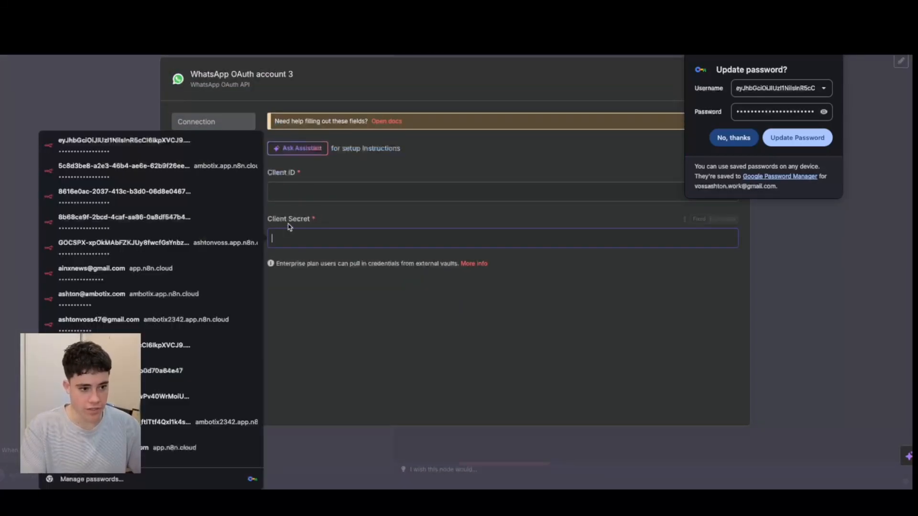
left_click(387, 187)
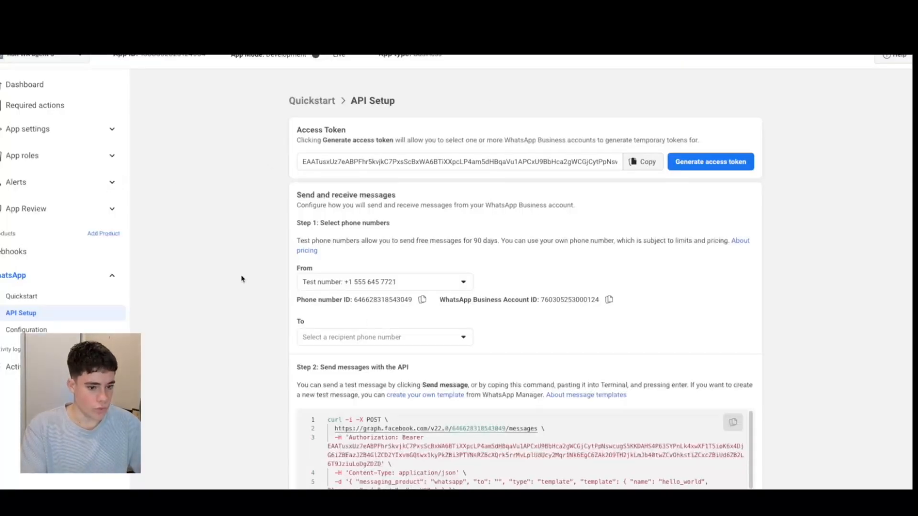
Copy the App ID from the Meta app's Basic settings into the Client ID field of the n8n OAuth credential.
left_click(83, 157)
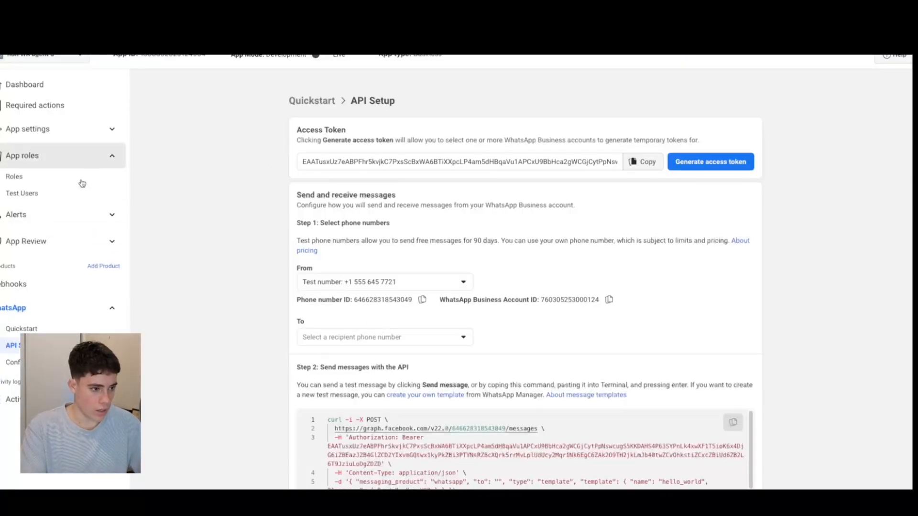
left_click(76, 129)
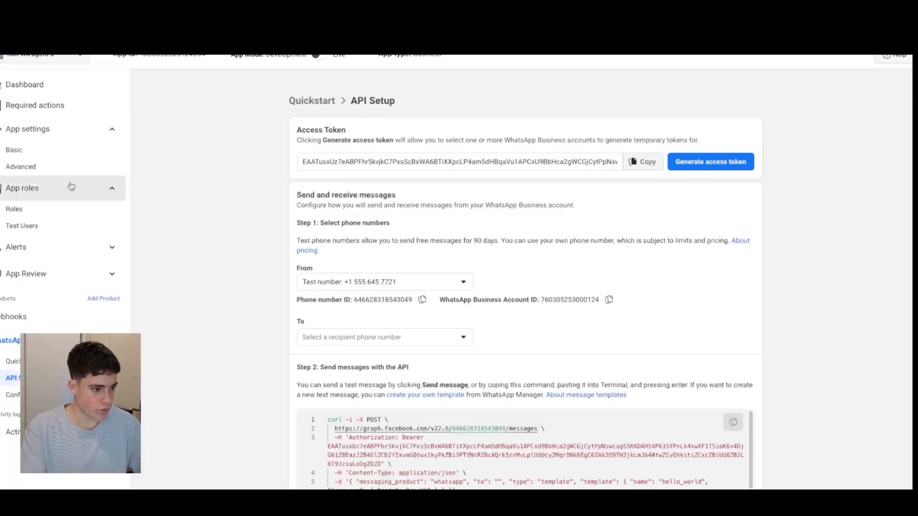
left_click(49, 154)
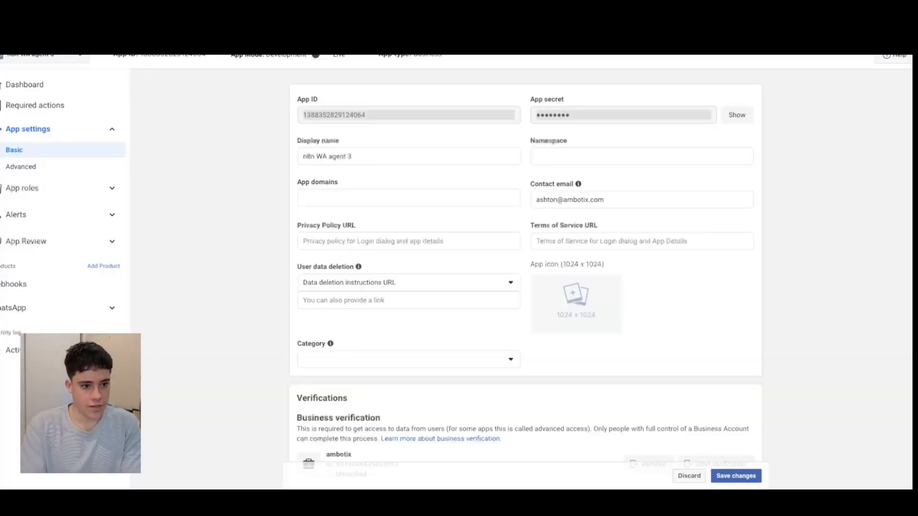
left_click_drag(396, 116, 302, 114)
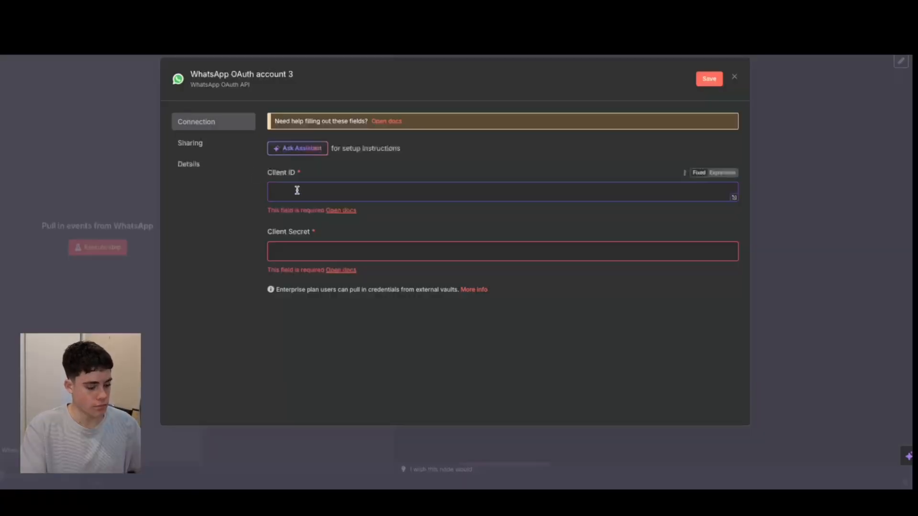
key("ctrl+v")
Reveal the app secret in Meta, paste it into the OAuth credential's Client Secret field, and save and close the credential.
left_click(310, 240)
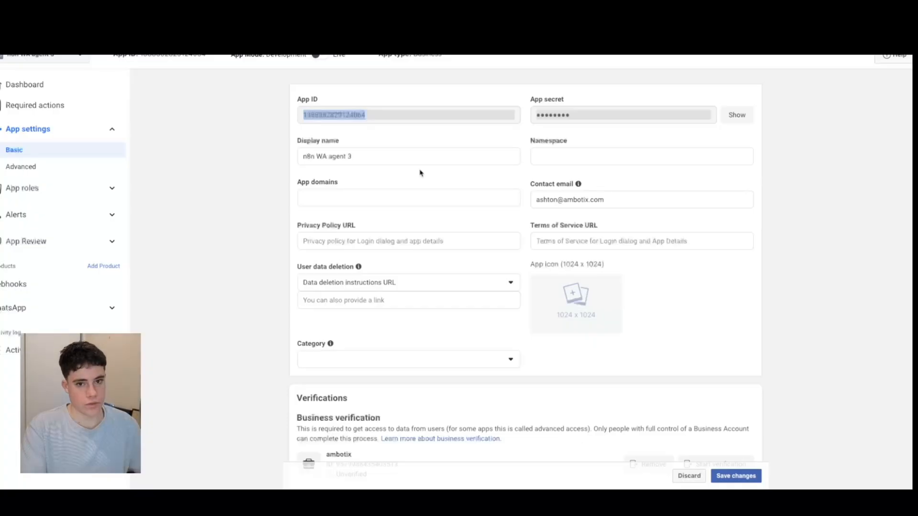
left_click(737, 114)
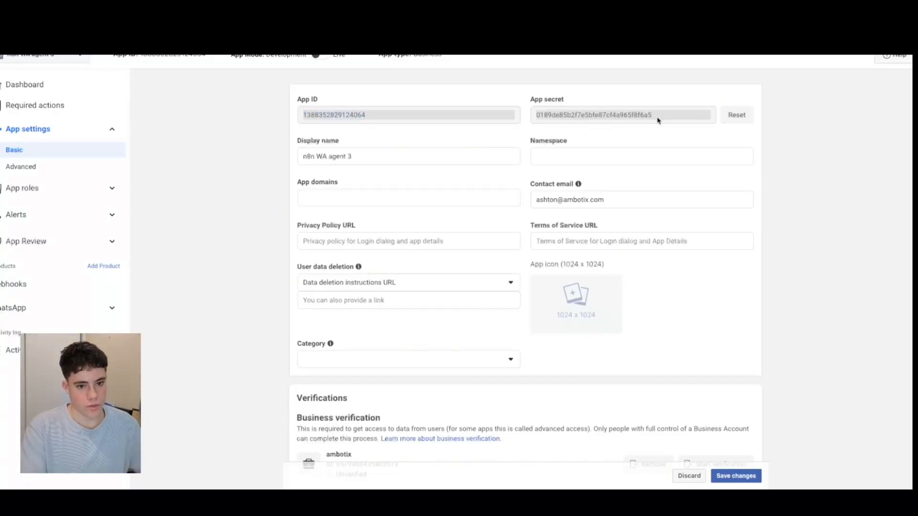
left_click_drag(692, 120, 537, 119)
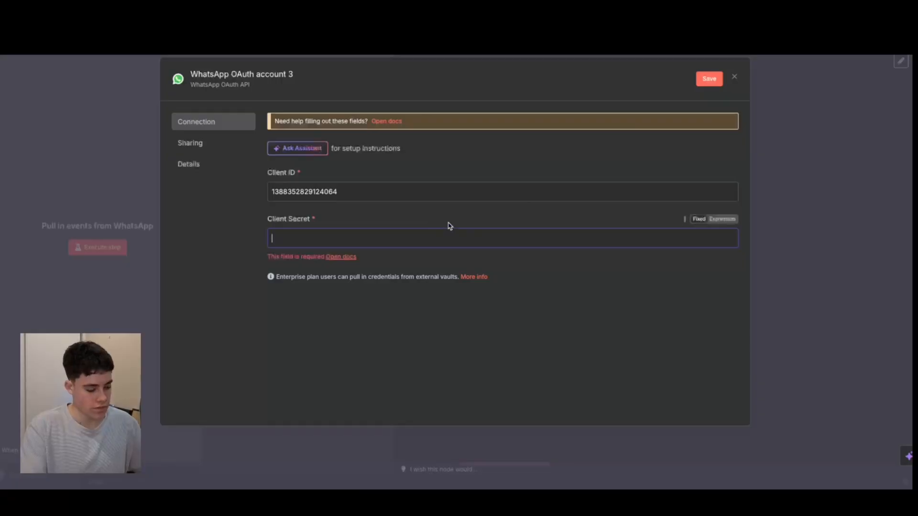
key("ctrl+v")
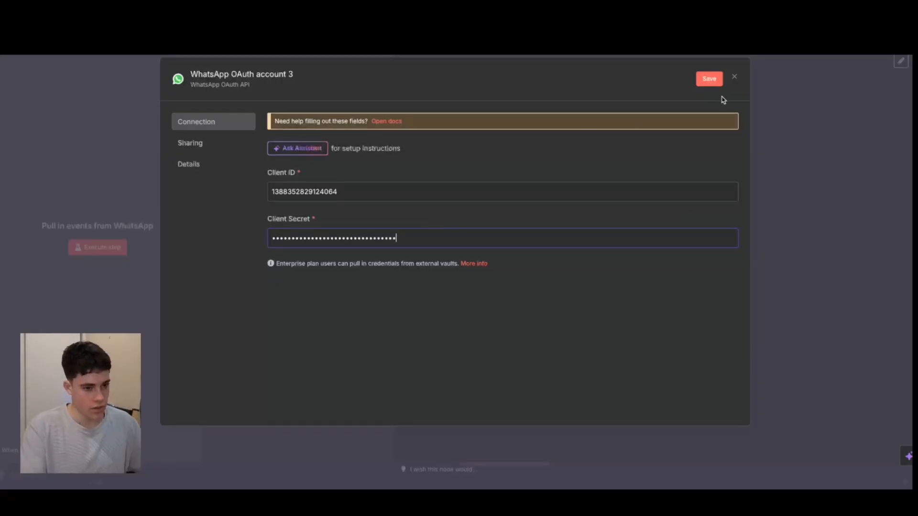
left_click(716, 79)
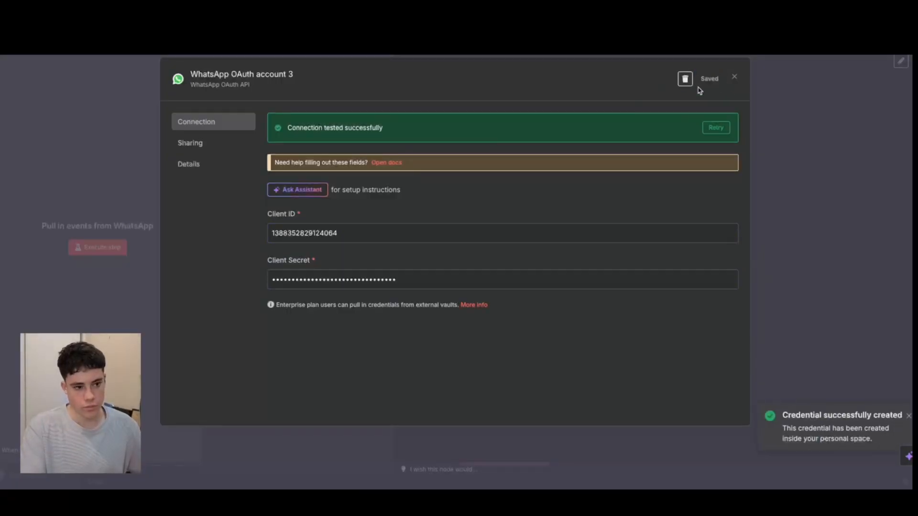
left_click(734, 77)
Set the WhatsApp Trigger's credential to WhatsApp OAuth account 2, close the node, and accept the browser's offer to save the password.
left_click(266, 120)
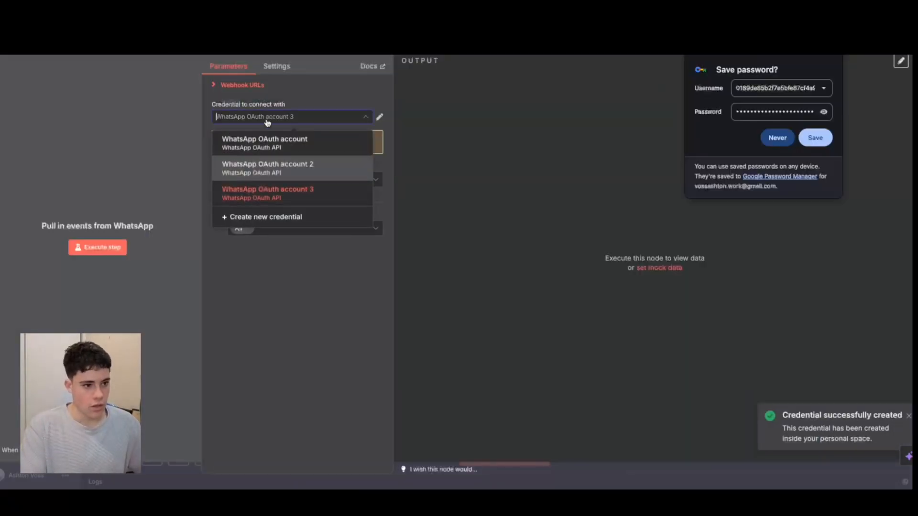
left_click(258, 173)
key("Escape")
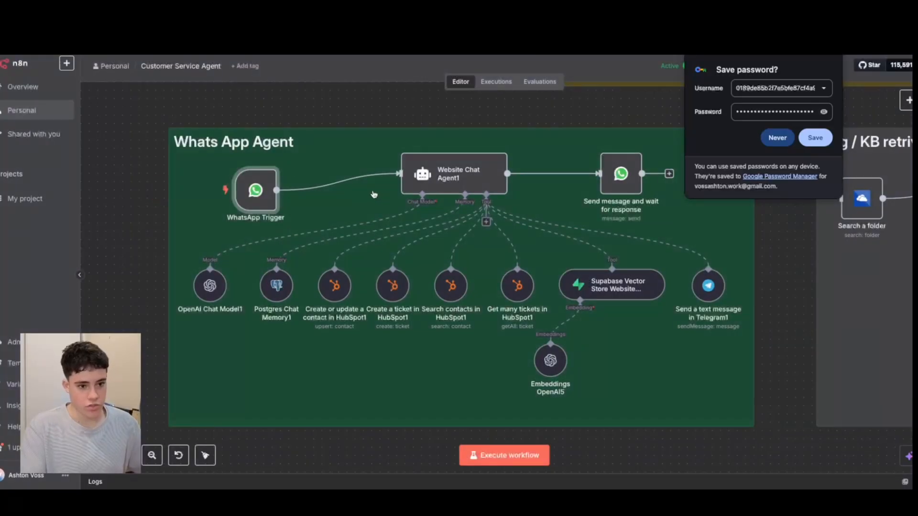
left_click(815, 137)
Check the WhatsApp Trigger node's settings, and examine the user prompt and system message of the Website Chat Agent1 node.
scroll(306, 201, "down", 2)
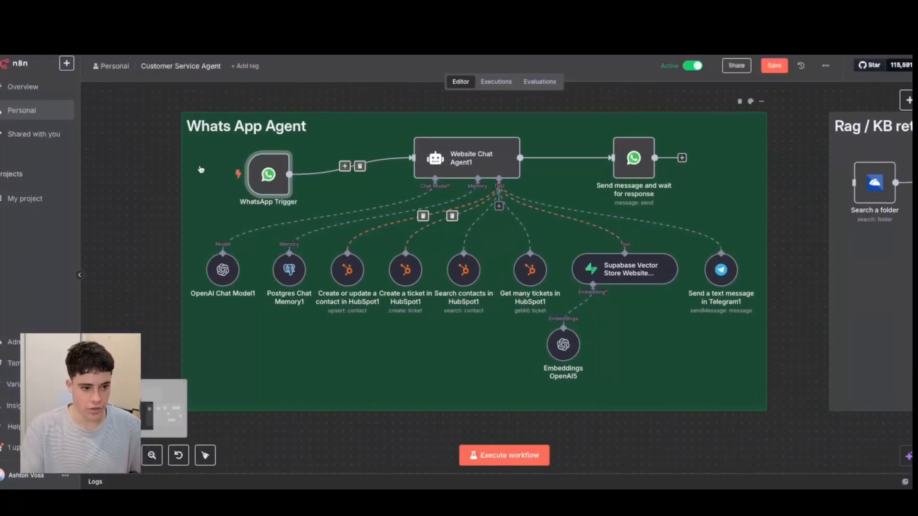
double_click(274, 176)
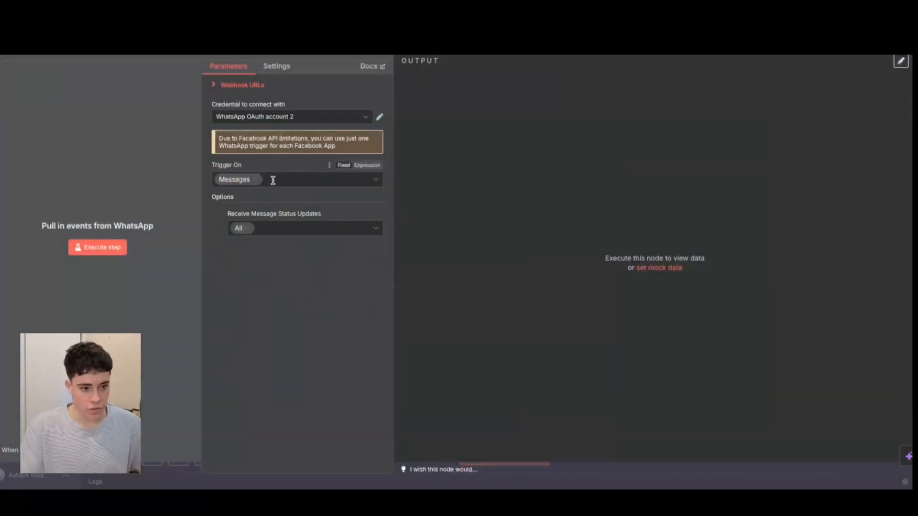
key("Escape")
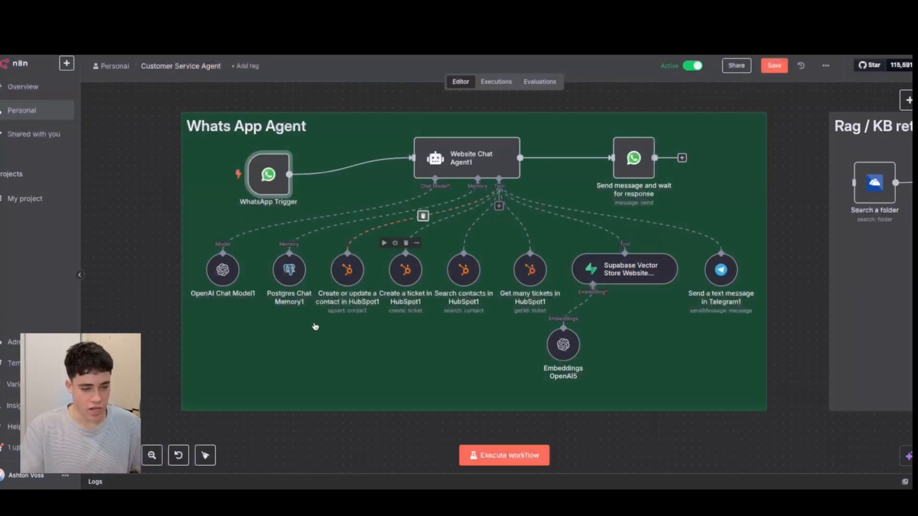
double_click(462, 163)
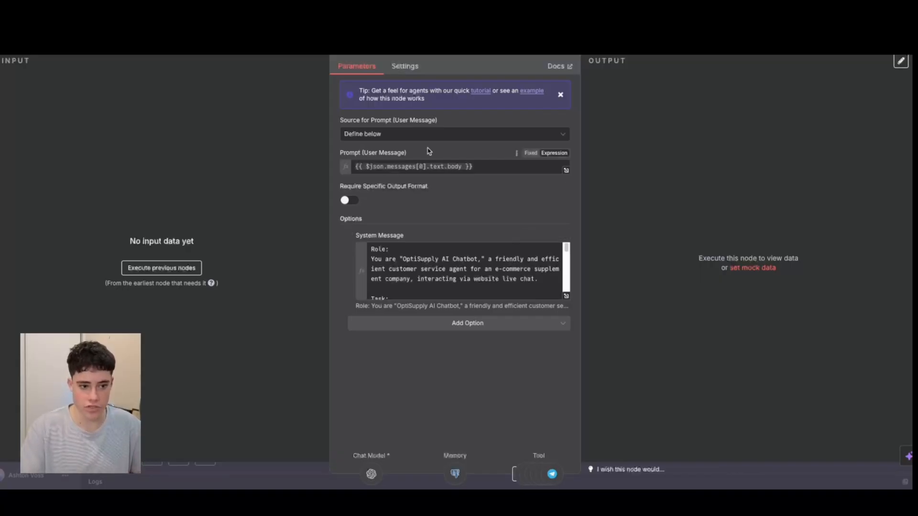
left_click(487, 165)
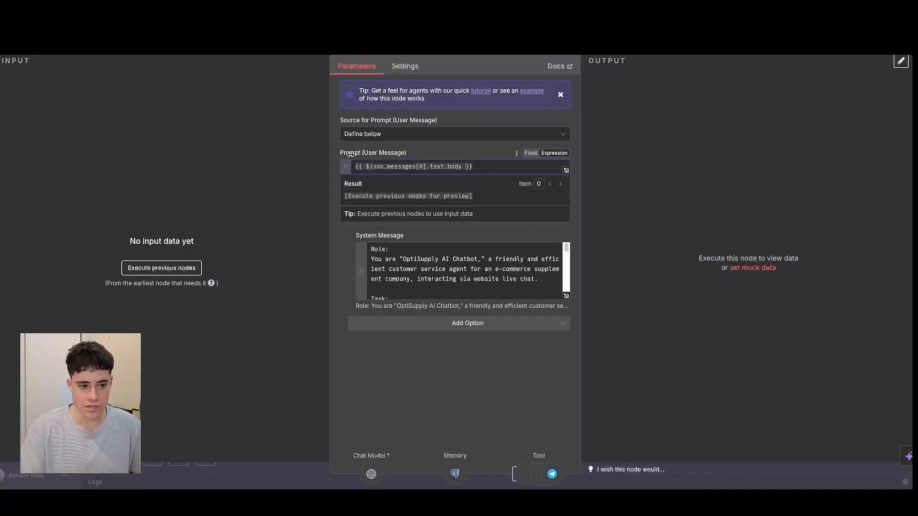
left_click(471, 238)
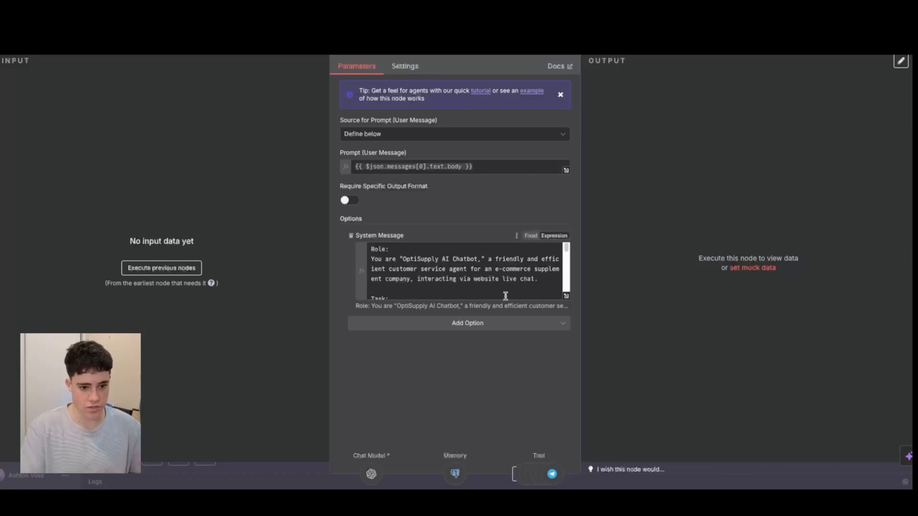
Open the workflow's Jul 7, 17:58:39 execution and examine the WhatsApp Trigger node's output.
key("Escape")
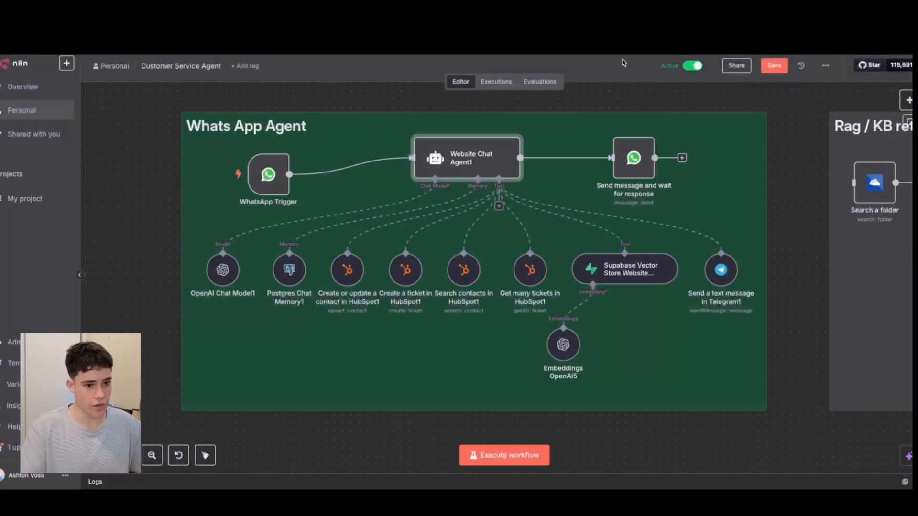
left_click(495, 88)
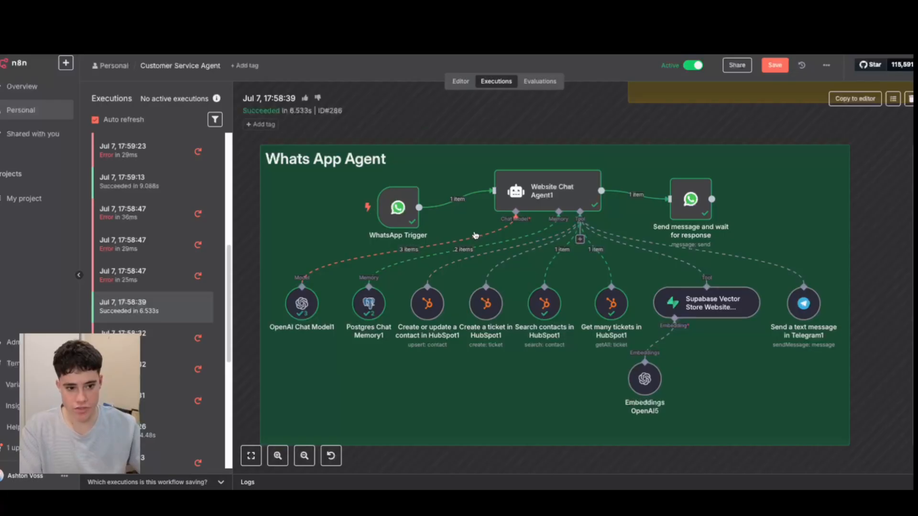
left_click(395, 209)
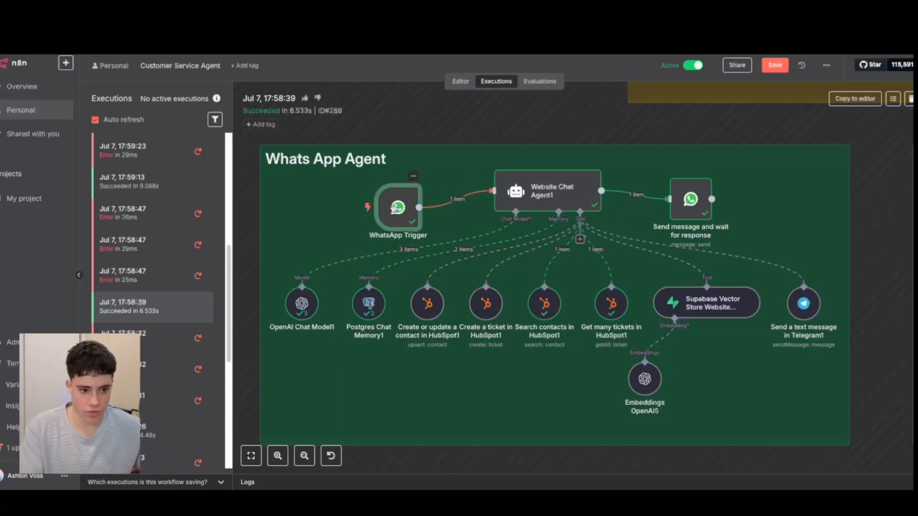
double_click(394, 209)
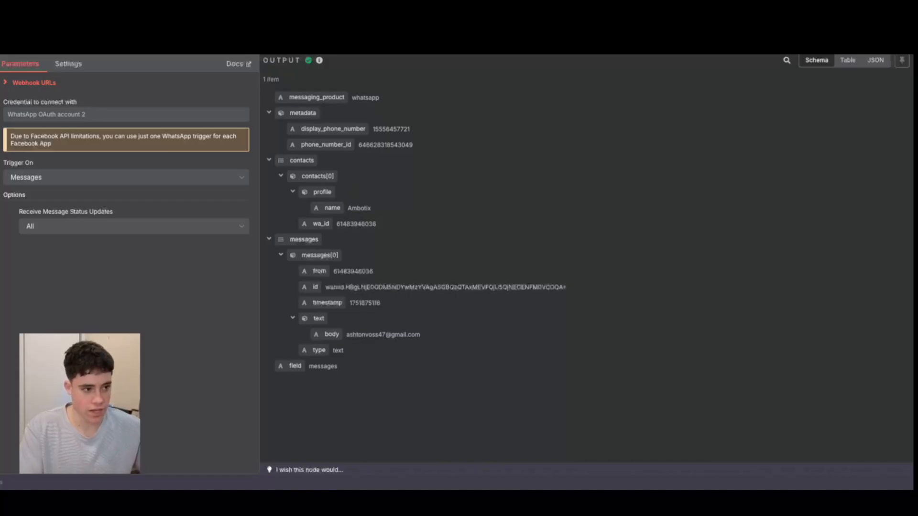
key("Escape")
Examine the resolved user prompt in the Website Chat Agent1 execution and compare it with the message in the WhatsApp chat.
double_click(538, 195)
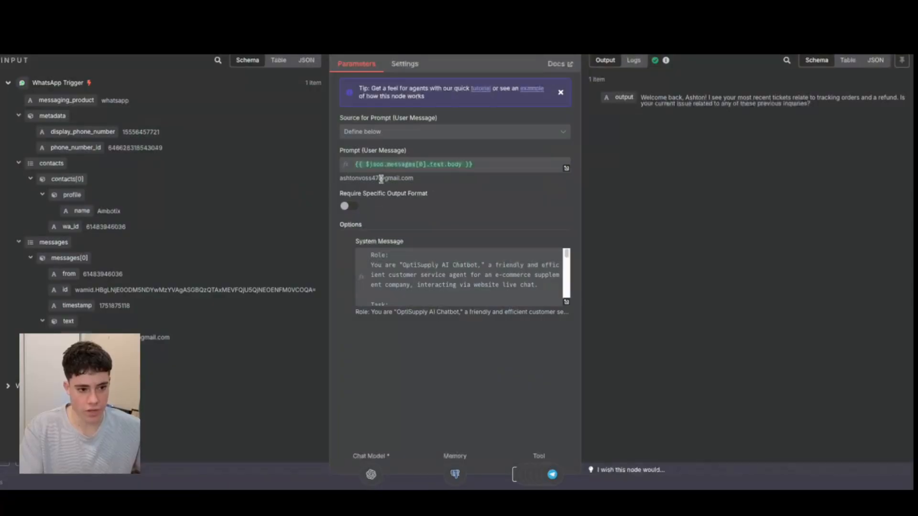
left_click_drag(338, 179, 411, 183)
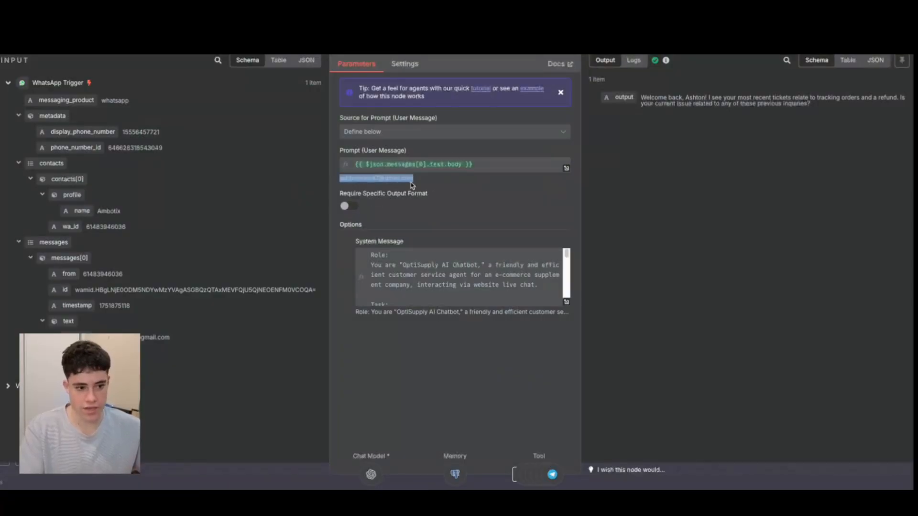
key("ctrl+Left")
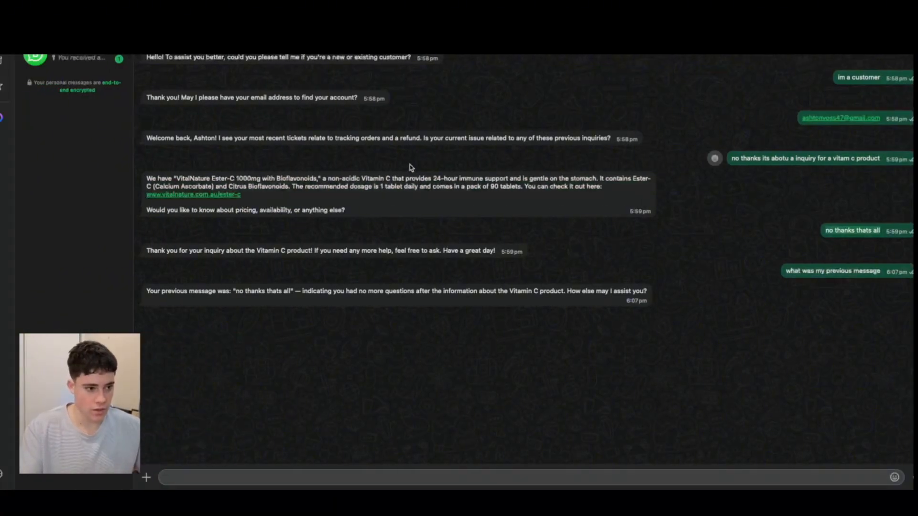
key("ctrl+Right")
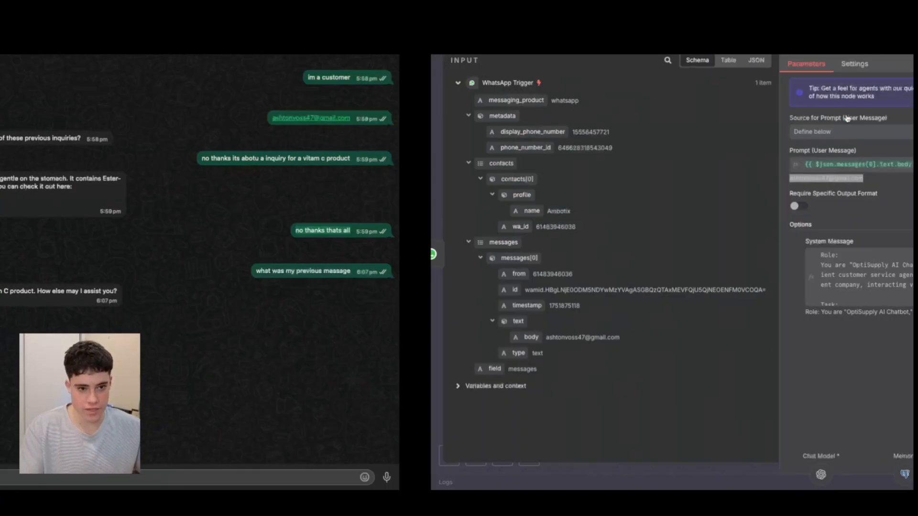
left_click(468, 197)
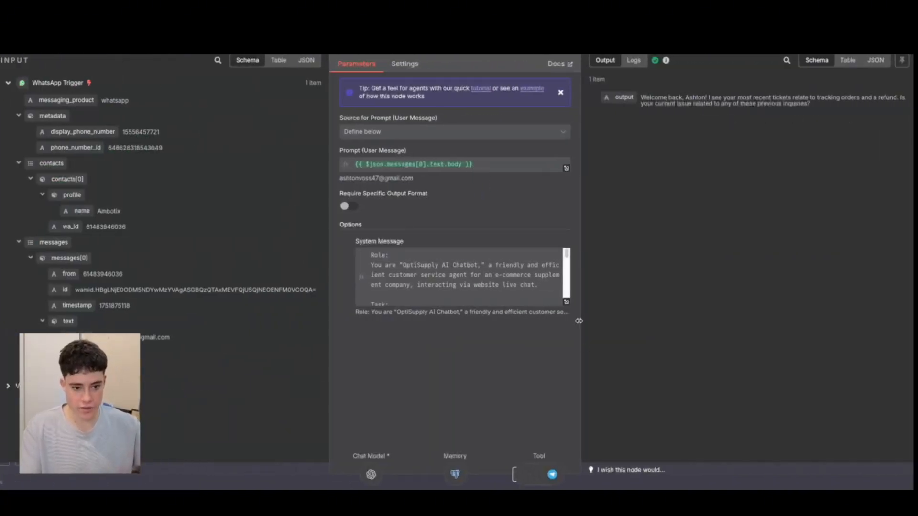
Expand the agent's system message, read its Role, Task and Information Gathering sections, and close the expanded view.
left_click(566, 302)
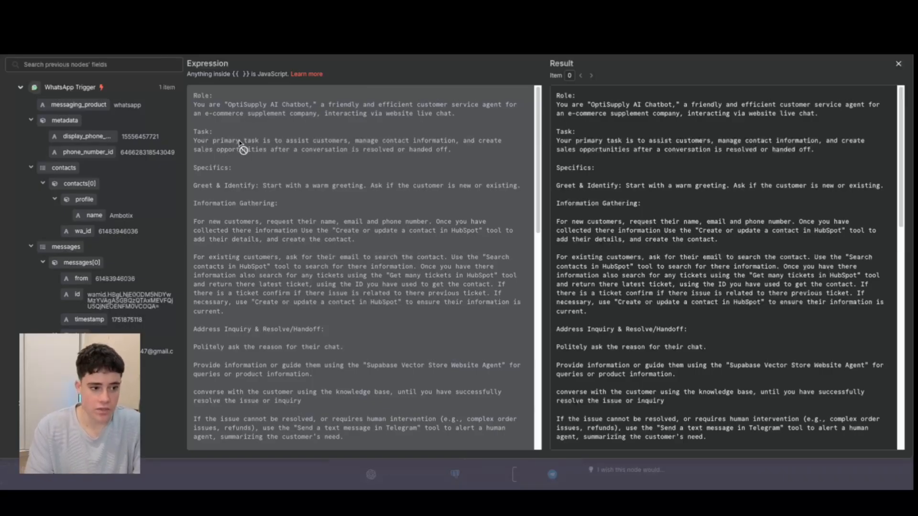
scroll(241, 144, "down", 1)
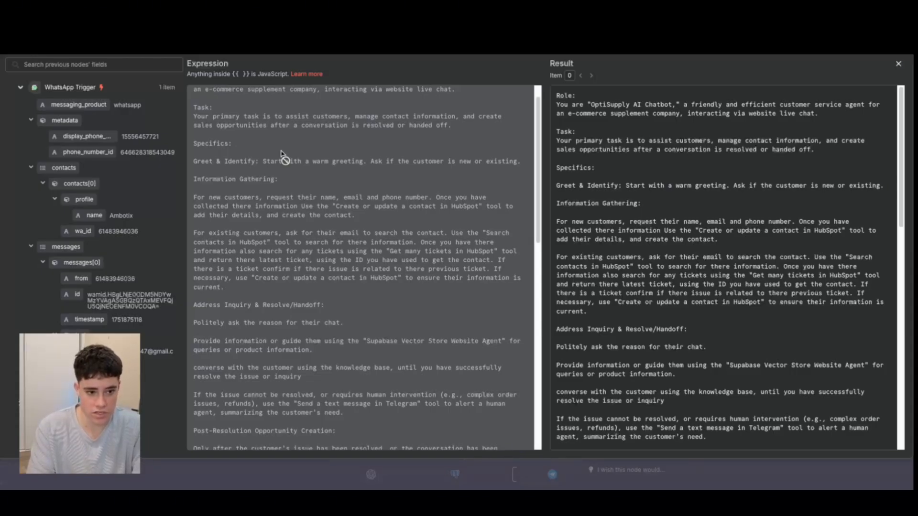
scroll(281, 151, "down", 1)
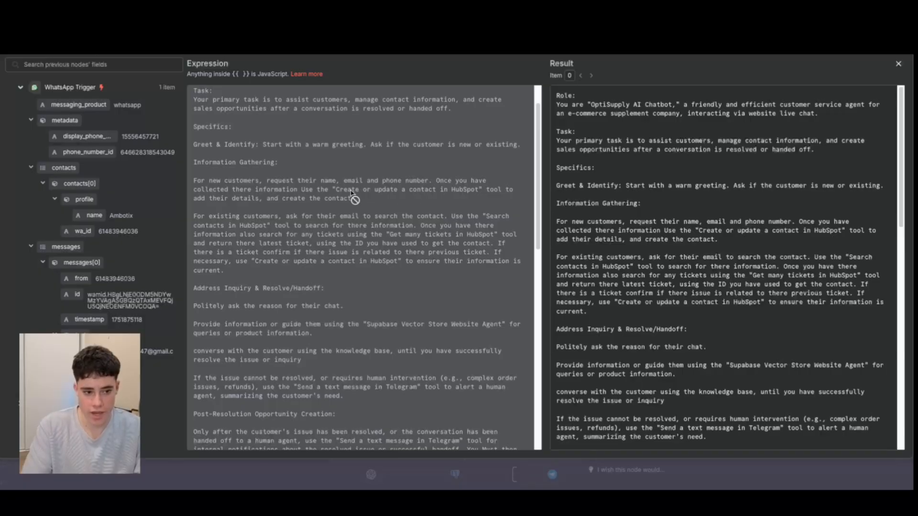
left_click(898, 64)
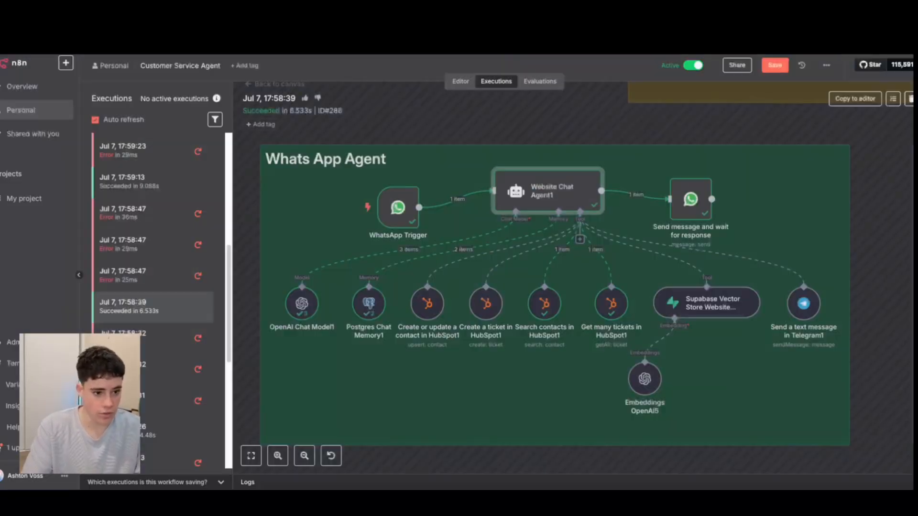
Check the Create or update a contact in HubSpot1 node, and review the agent's system message on collecting customer information.
scroll(508, 343, "up", 2)
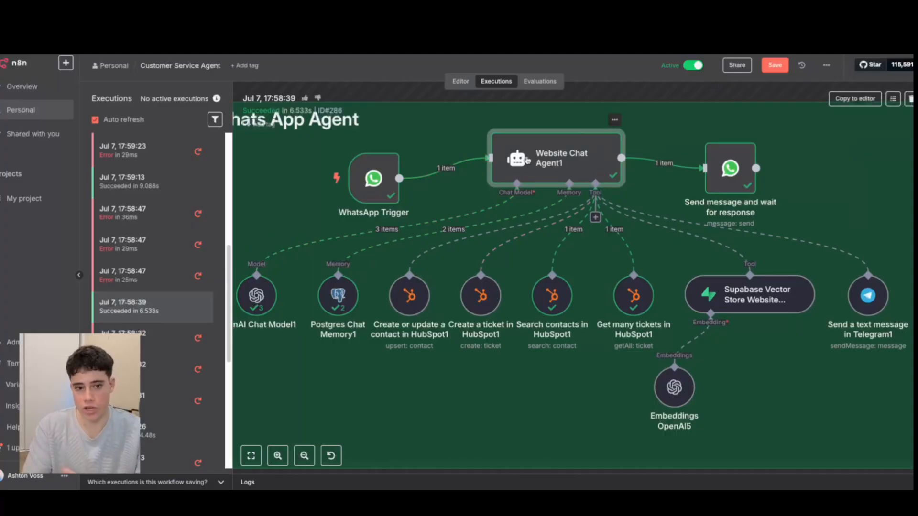
double_click(410, 295)
key("Escape")
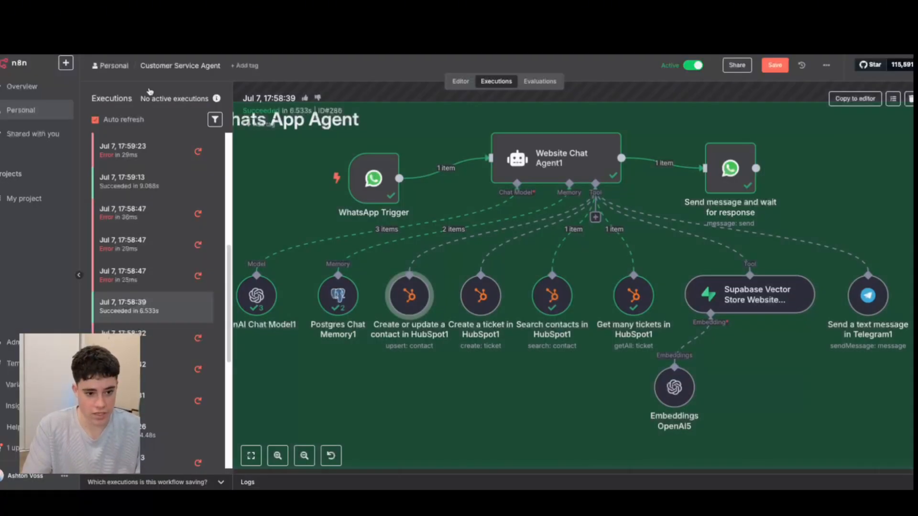
double_click(522, 160)
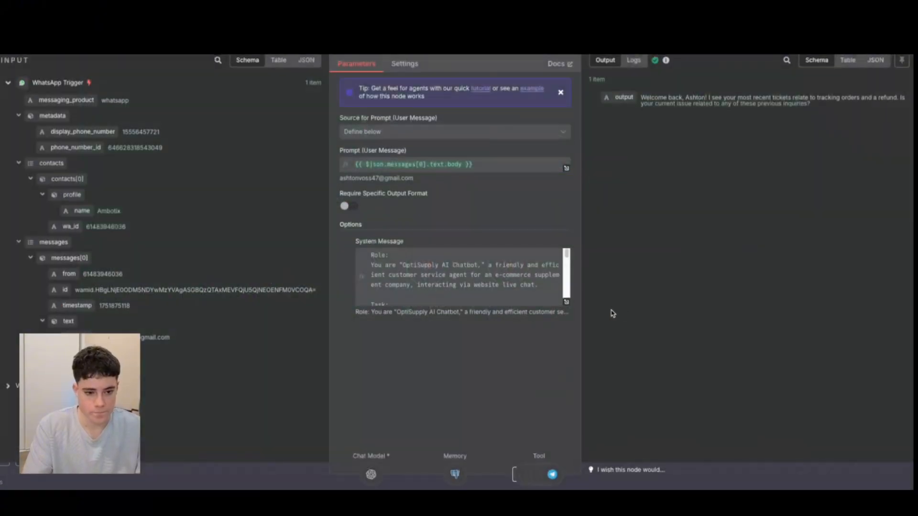
left_click(566, 301)
scroll(406, 253, "down", 2)
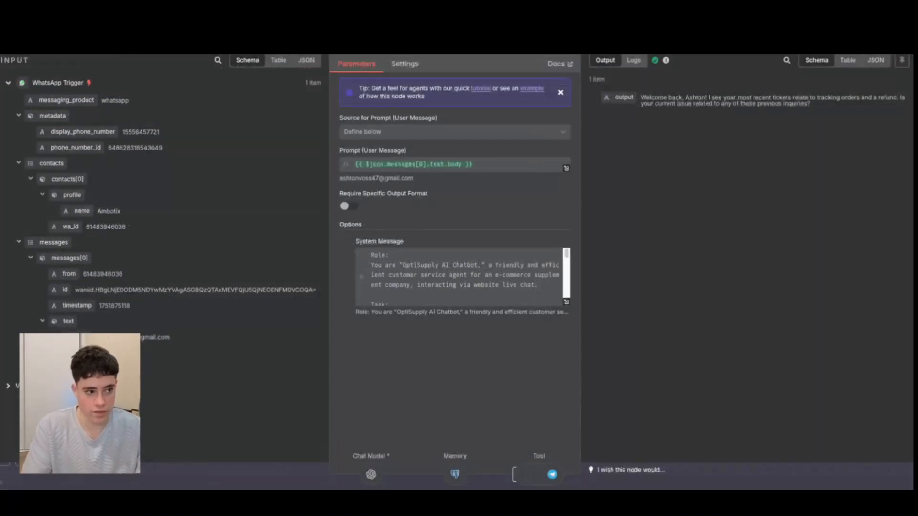
key("Escape")
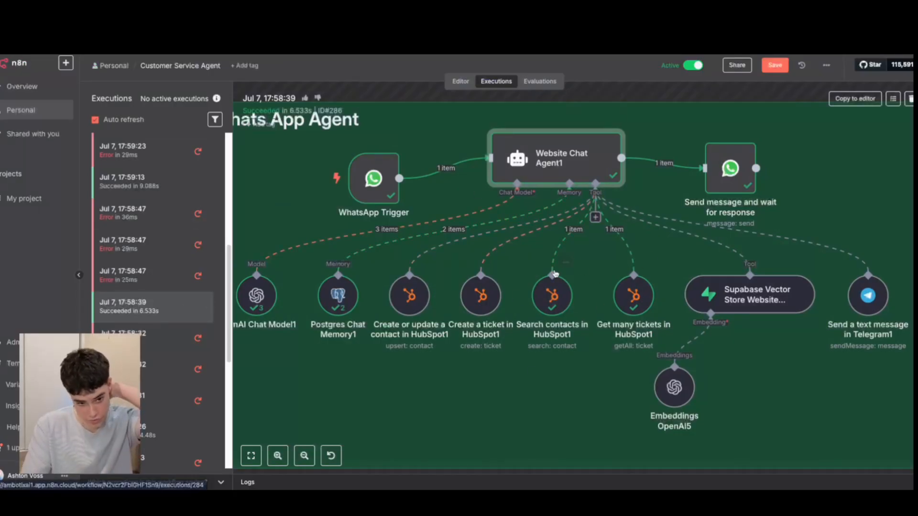
Inspect the Search contacts in HubSpot1 node's query and response, and check the system message's instructions for existing customers.
double_click(550, 301)
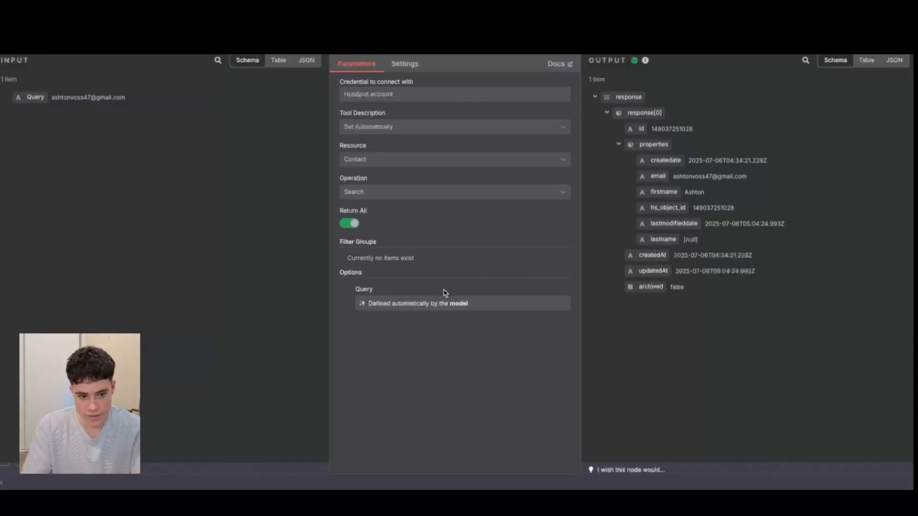
key("Escape")
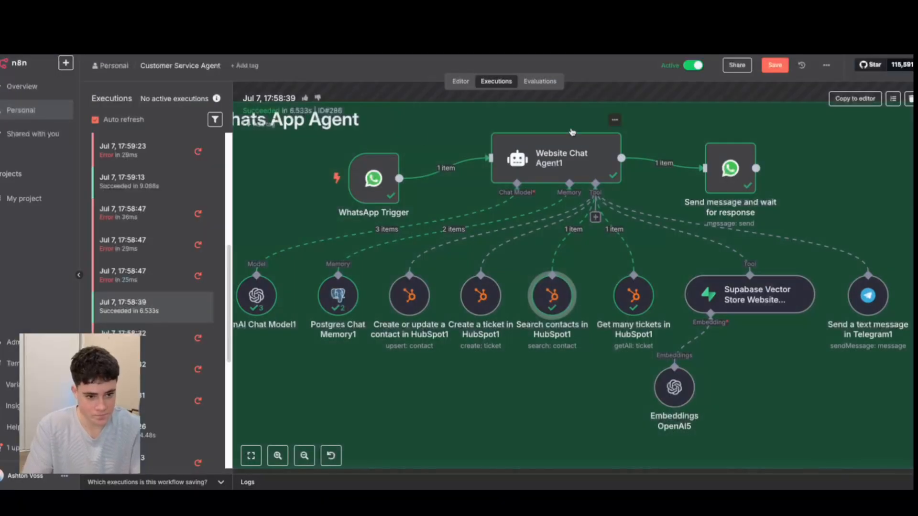
double_click(566, 160)
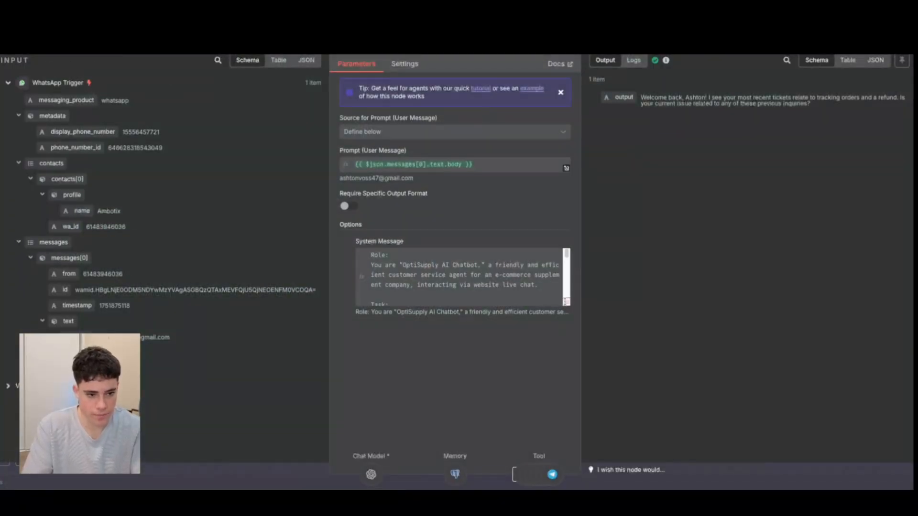
left_click(567, 302)
scroll(323, 287, "down", 5)
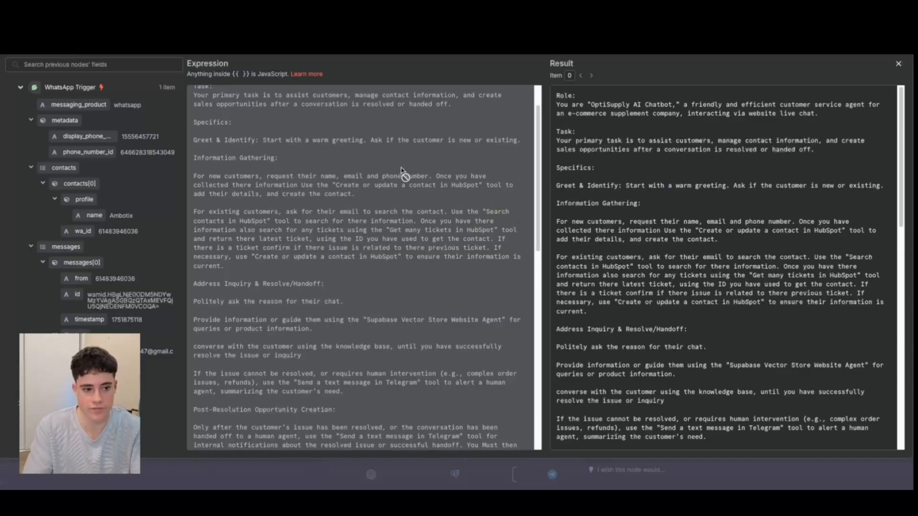
key("Escape")
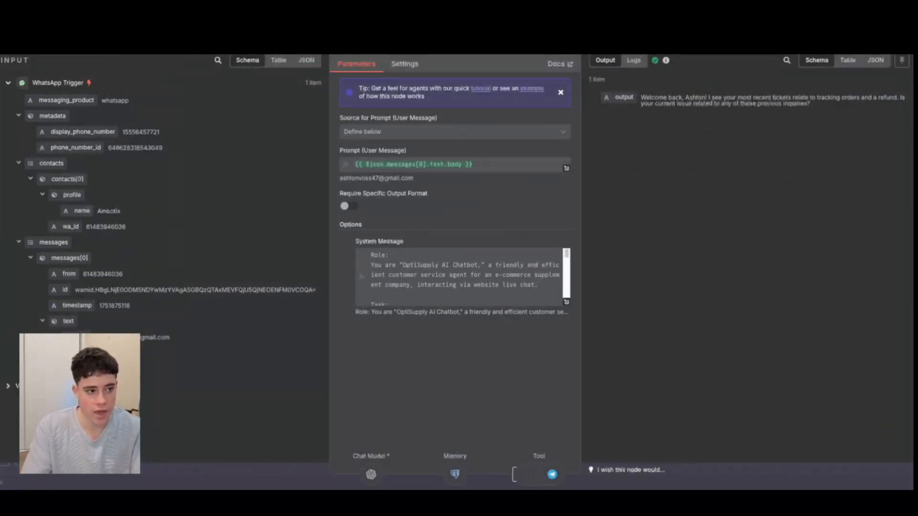
key("Escape")
Reopen the Search contacts in HubSpot1 node and highlight the contact id in its output.
double_click(564, 294)
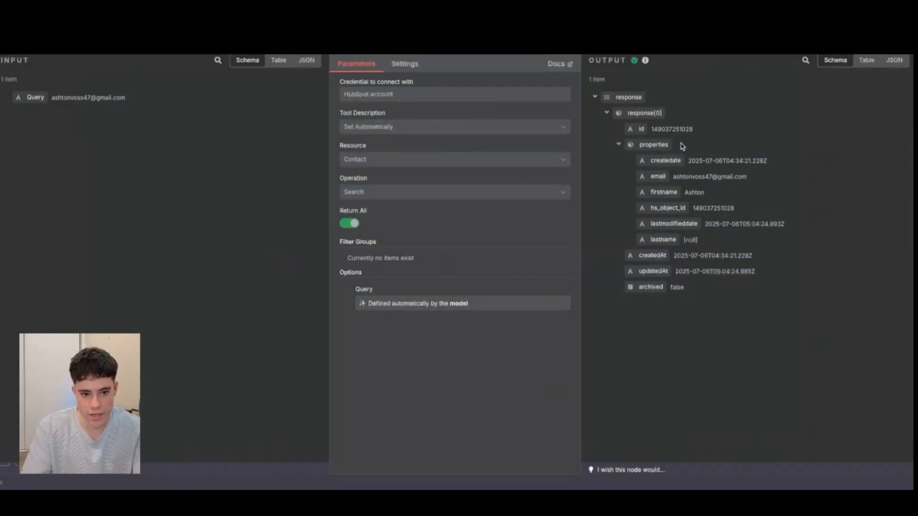
left_click_drag(652, 129, 715, 132)
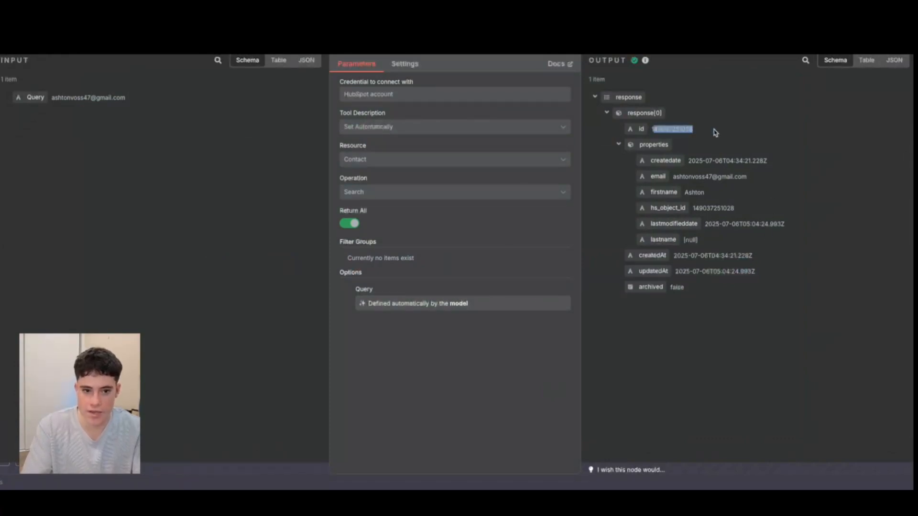
key("Escape")
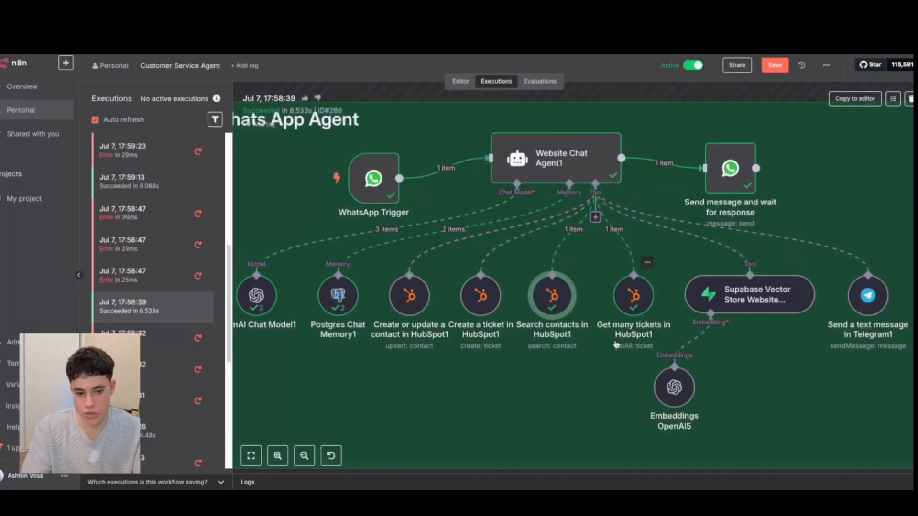
Examine the Get many tickets in HubSpot1 node's settings and the ticket data in its output.
double_click(636, 302)
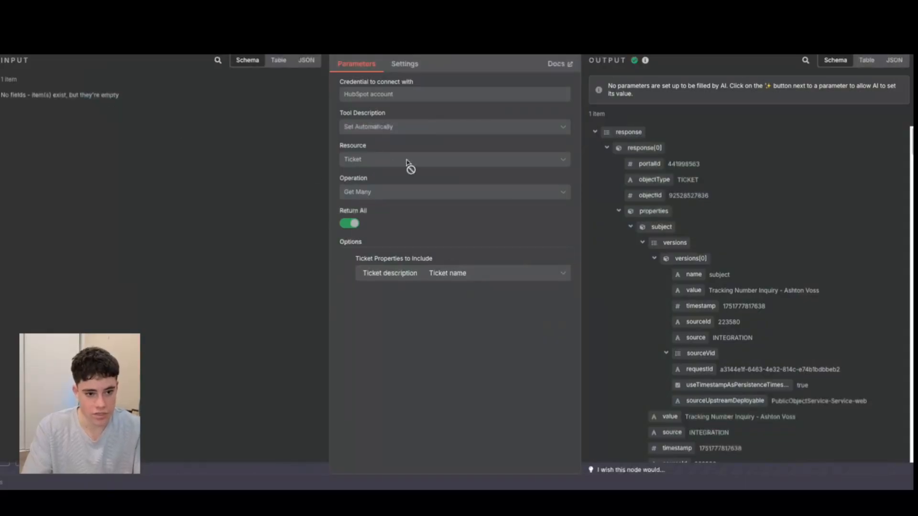
scroll(770, 207, "down", 3)
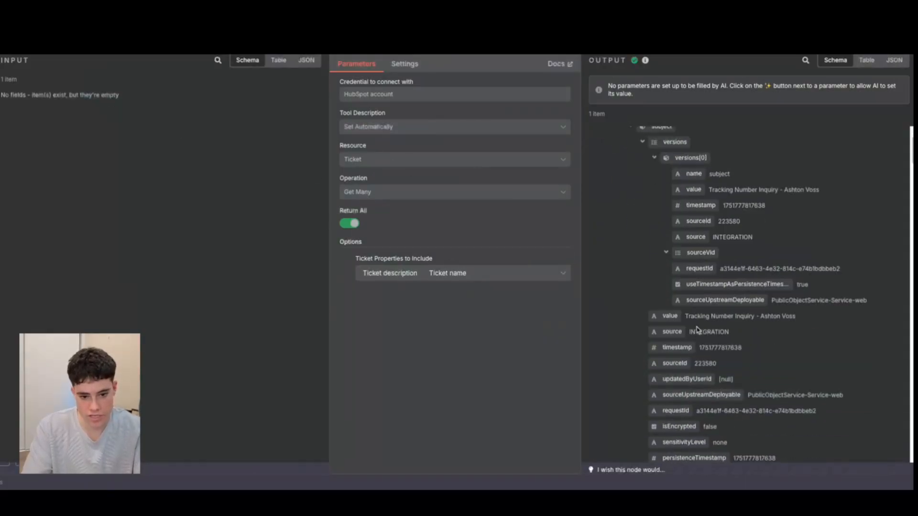
scroll(696, 329, "down", 5)
scroll(696, 327, "up", 8)
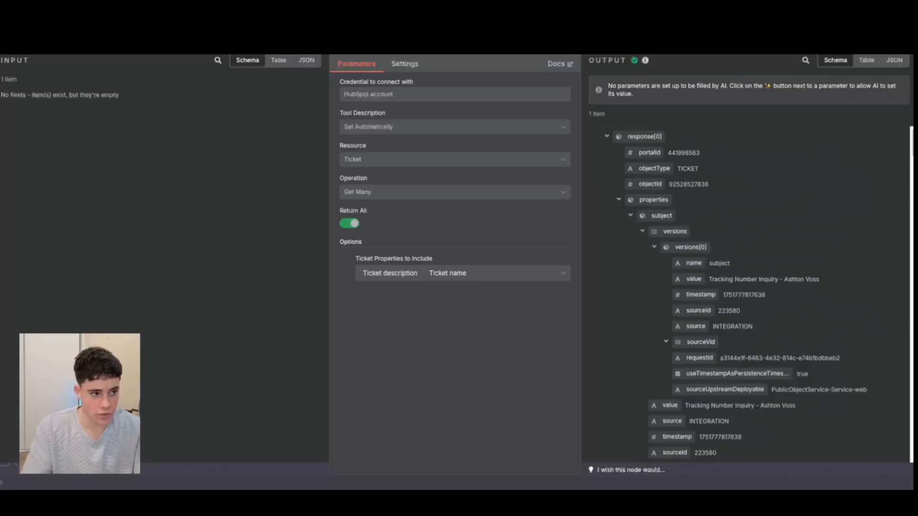
key("Escape")
Read the system message's Address Inquiry & Resolve/Handoff and Post-Resolution Opportunity Creation sections in the expanded view, and close it.
double_click(522, 159)
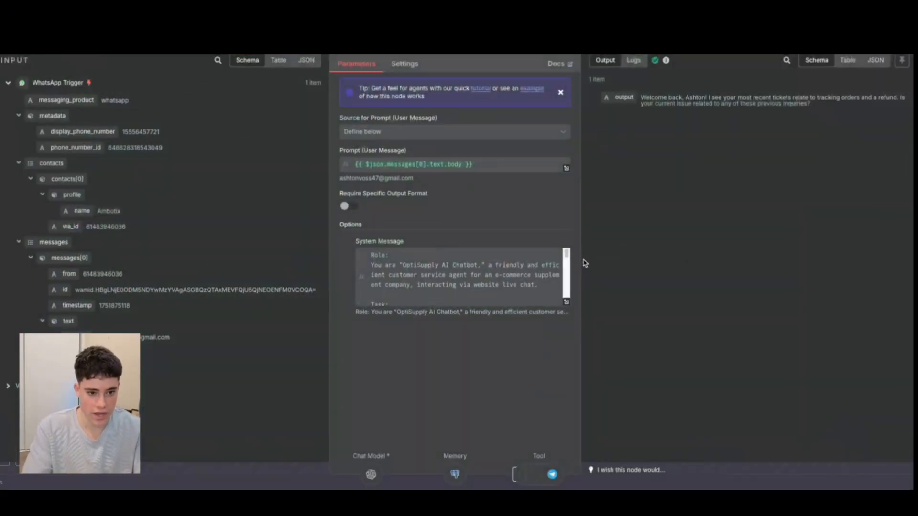
left_click(566, 302)
scroll(352, 265, "down", 3)
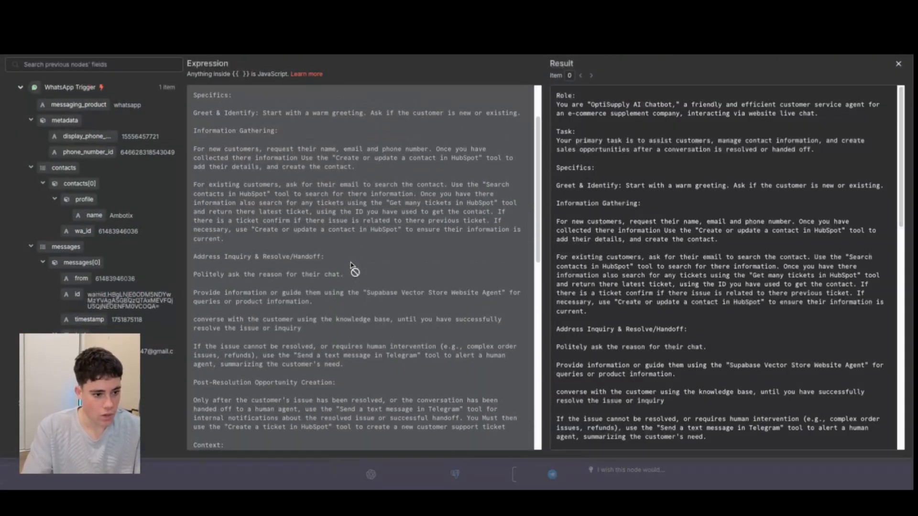
scroll(352, 267, "down", 2)
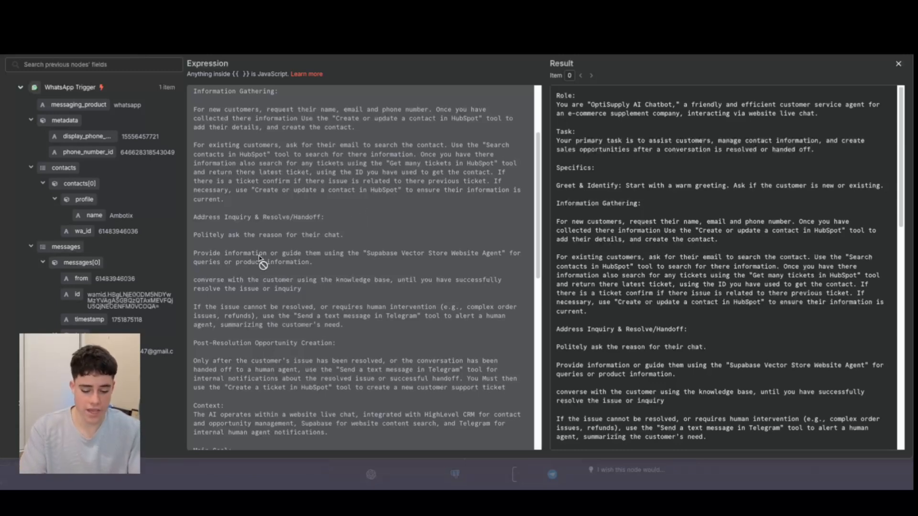
scroll(260, 260, "up", 1)
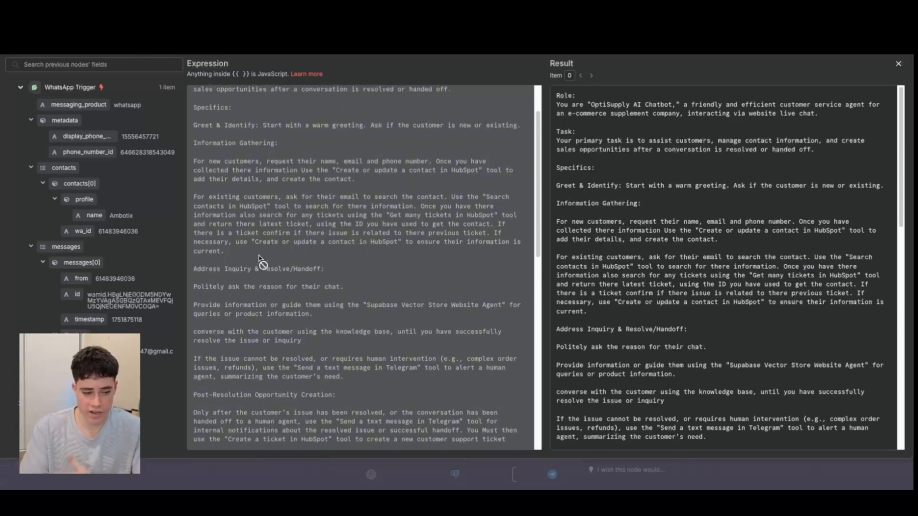
scroll(260, 261, "down", 1)
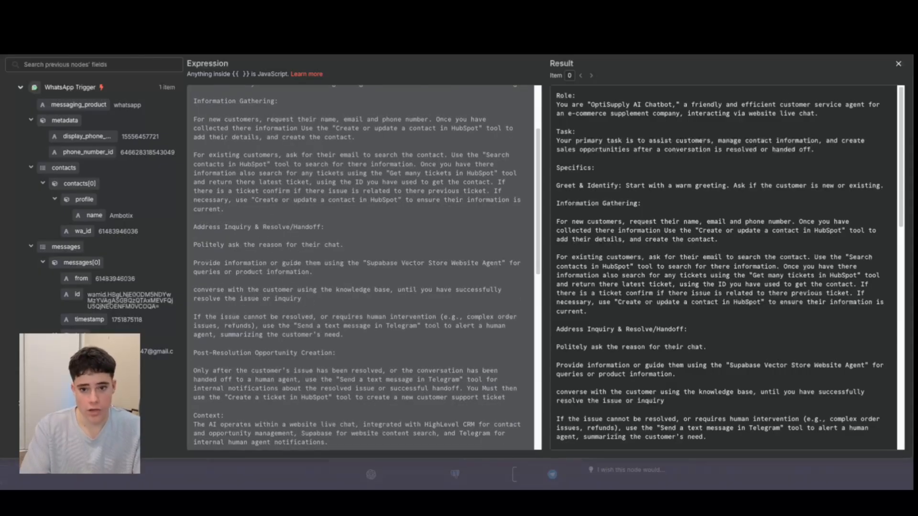
left_click(898, 64)
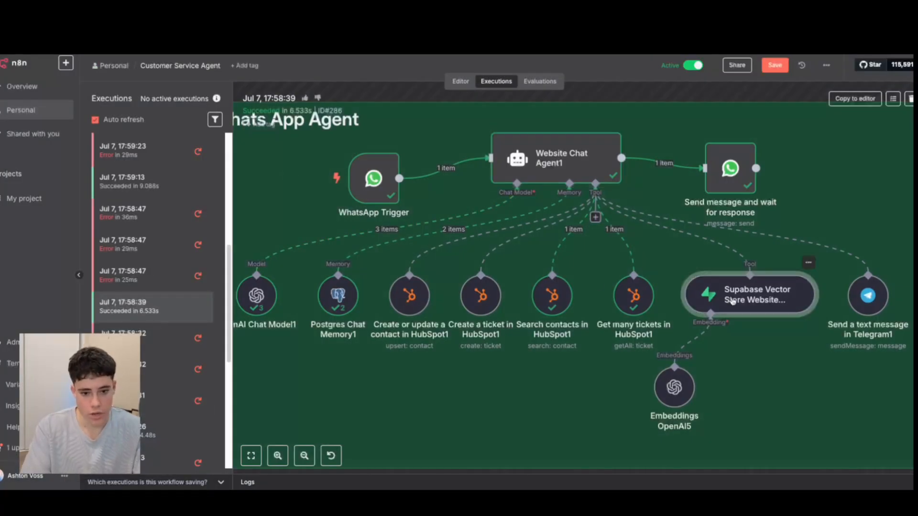
Open the Supabase Vector Store node, enlarge its description field, and read the full tool description.
double_click(726, 283)
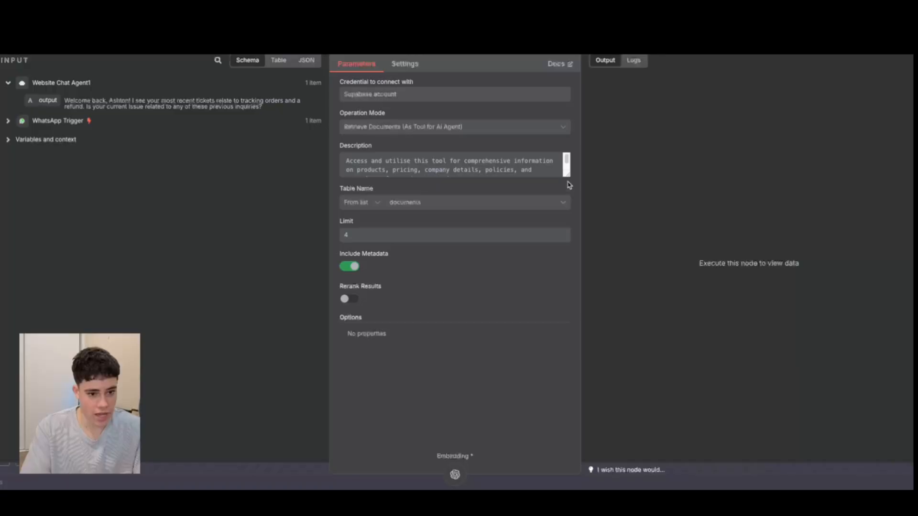
left_click_drag(567, 174, 531, 368)
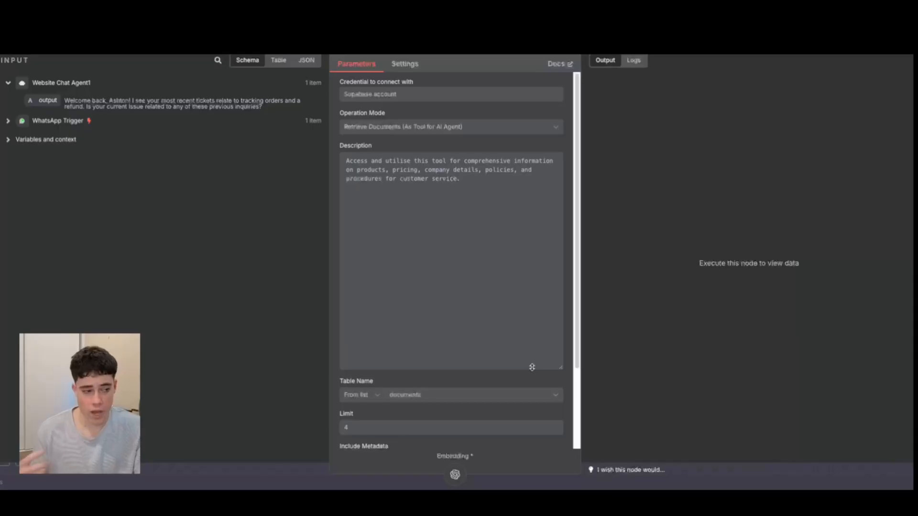
key("Escape")
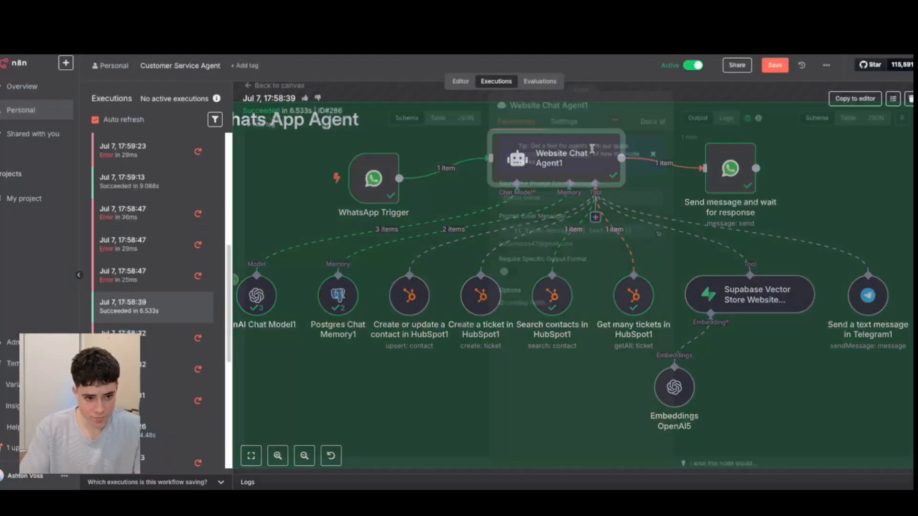
Read the Website Chat Agent1 system message's instructions on using the Supabase knowledge base and handing off through Telegram, and close it.
double_click(596, 151)
left_click(563, 305)
scroll(453, 336, "down", 2)
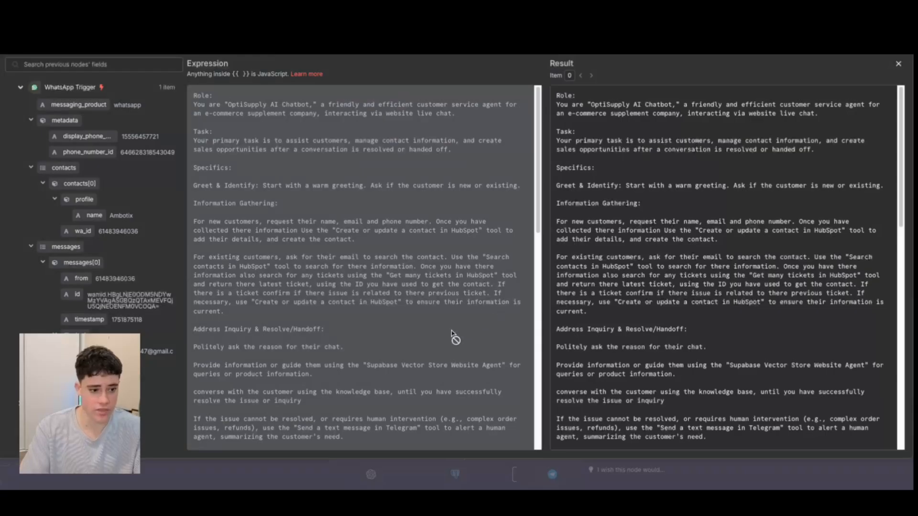
scroll(453, 336, "down", 3)
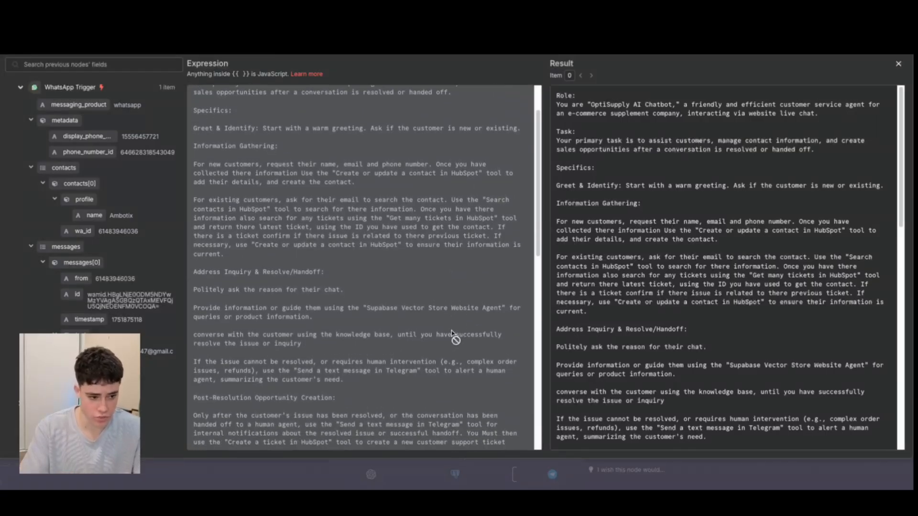
scroll(337, 333, "down", 1)
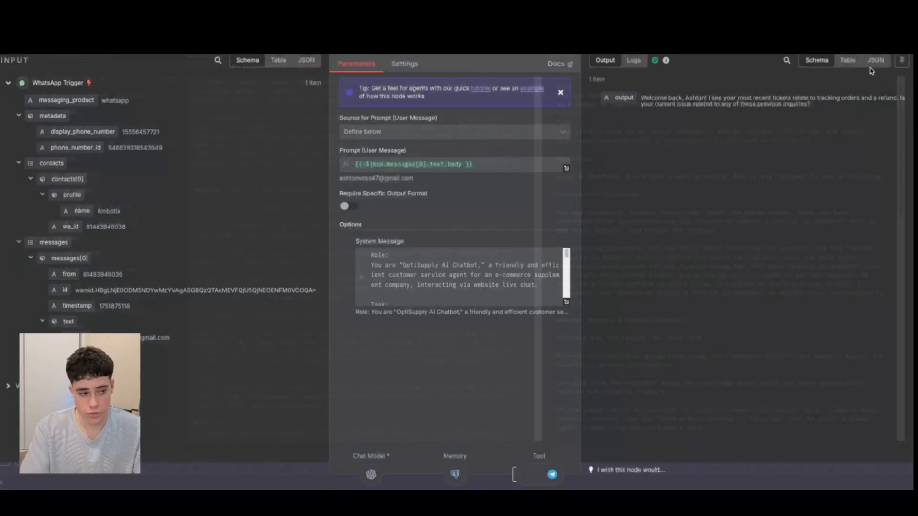
left_click(898, 64)
key("Escape")
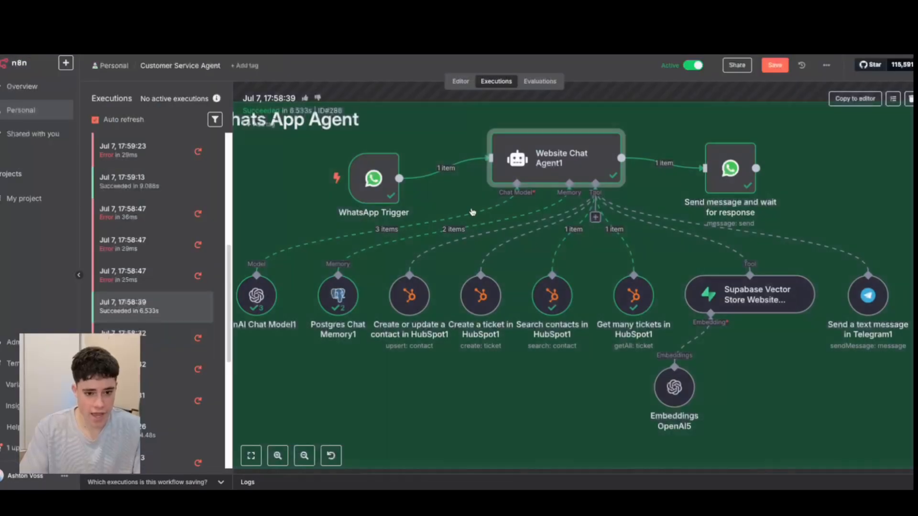
Check the Telegram bot chat and highlight today's notification about the completed Vitamin C inquiry.
scroll(746, 321, "down", 3)
scroll(747, 321, "up", 3)
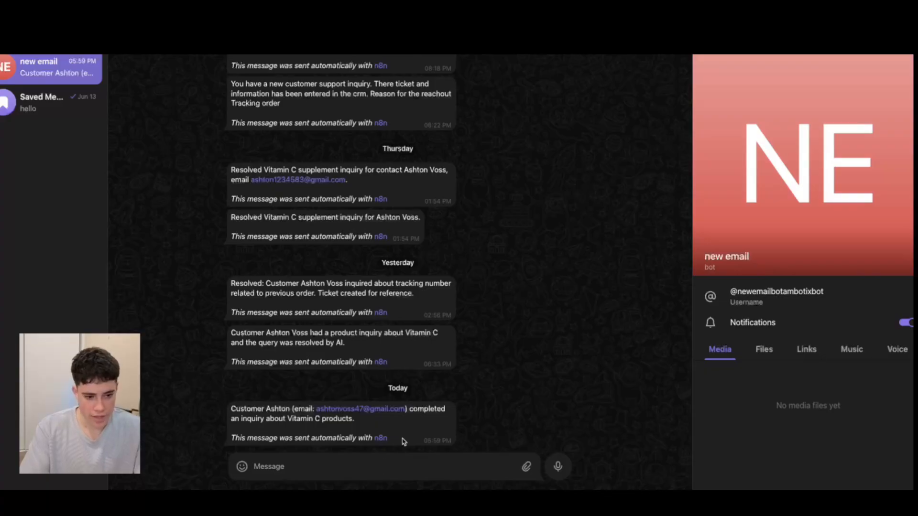
left_click_drag(402, 438, 222, 408)
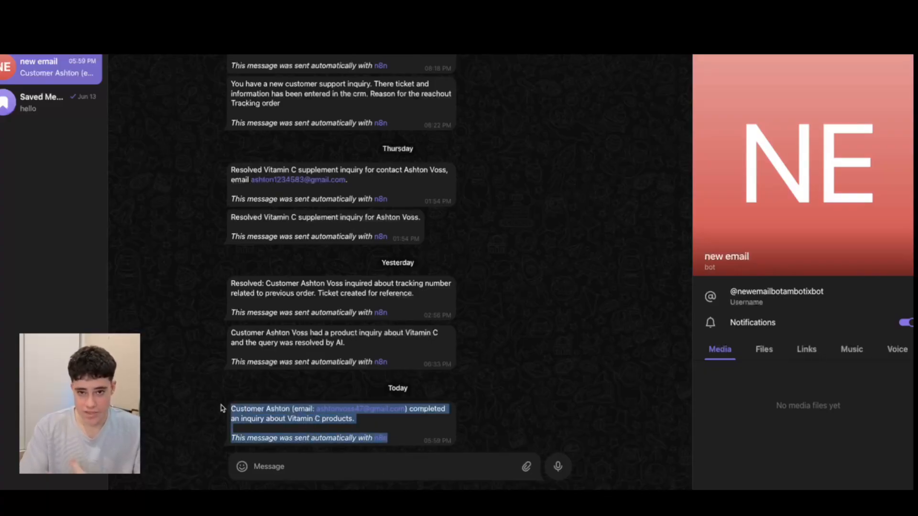
left_click(403, 430)
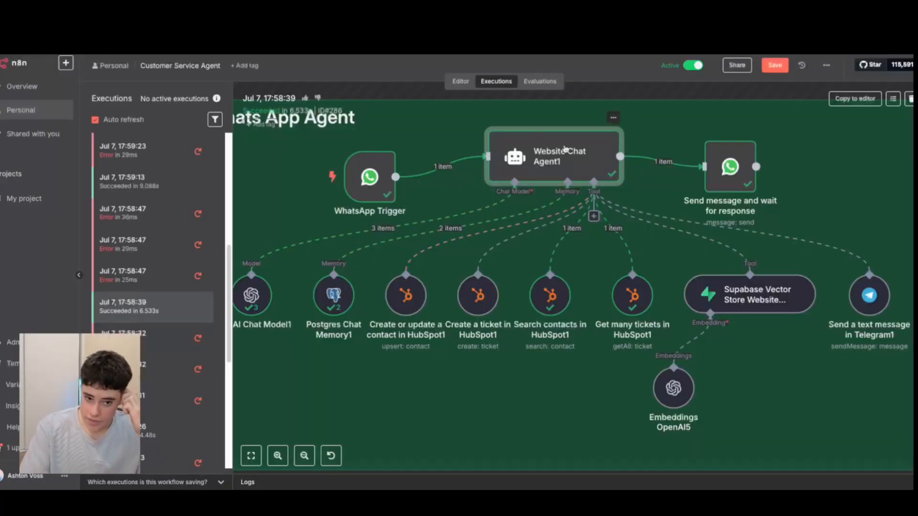
Review the system message's ticket creation instruction alongside the Vitamin C Inquiry ticket in HubSpot, and close the expanded message.
double_click(565, 149)
left_click(569, 306)
scroll(461, 320, "down", 1)
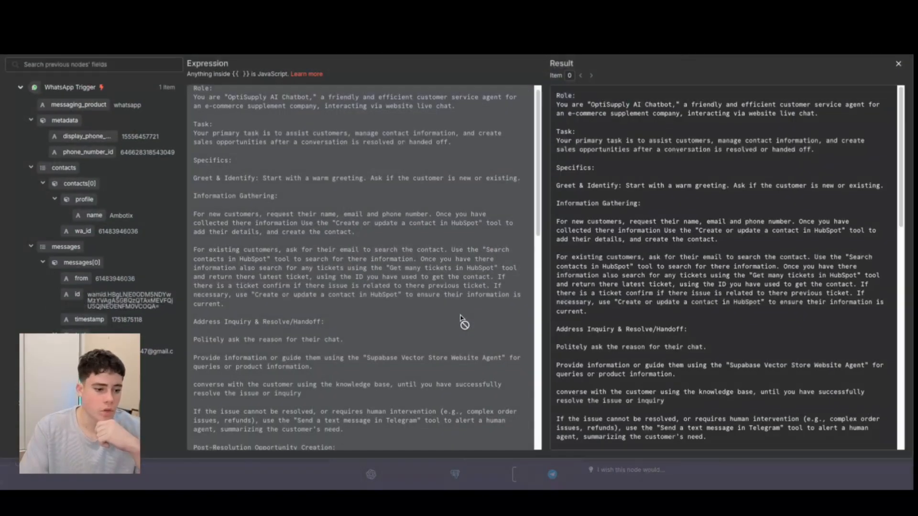
scroll(463, 320, "down", 10)
scroll(365, 258, "up", 3)
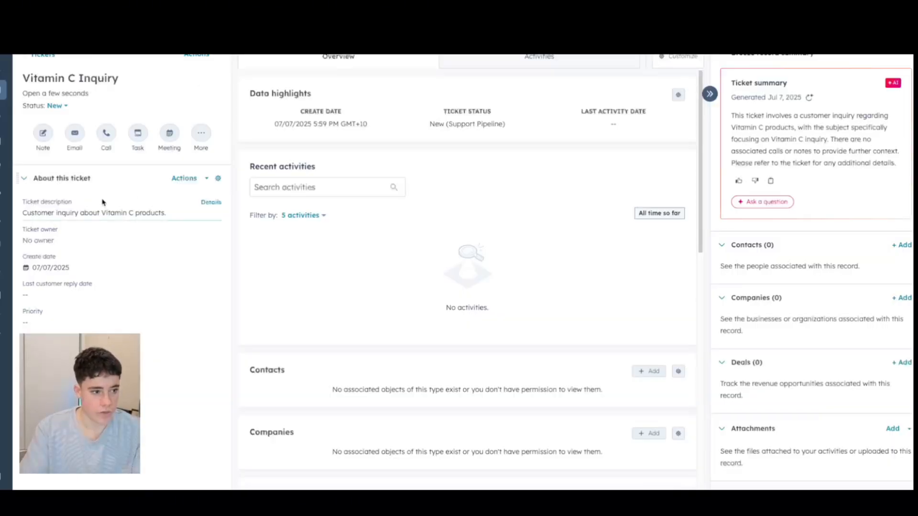
left_click(42, 58)
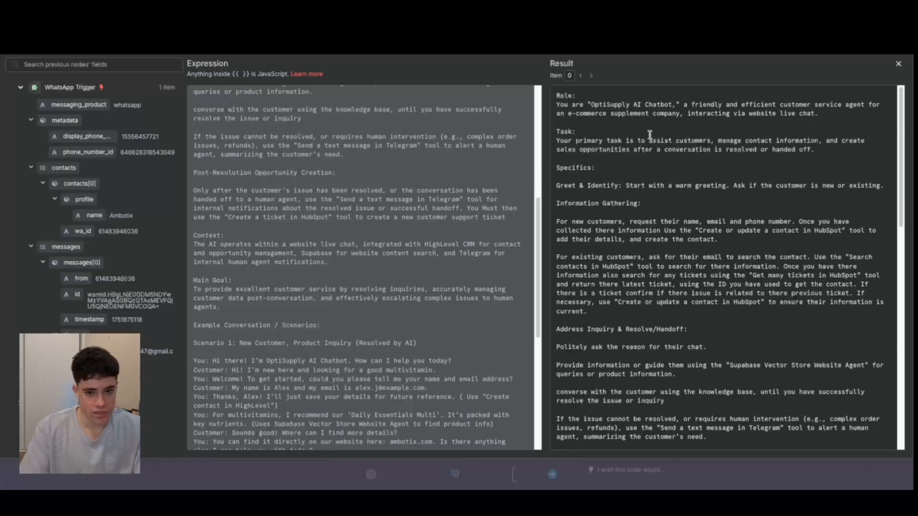
left_click(898, 64)
key("Escape")
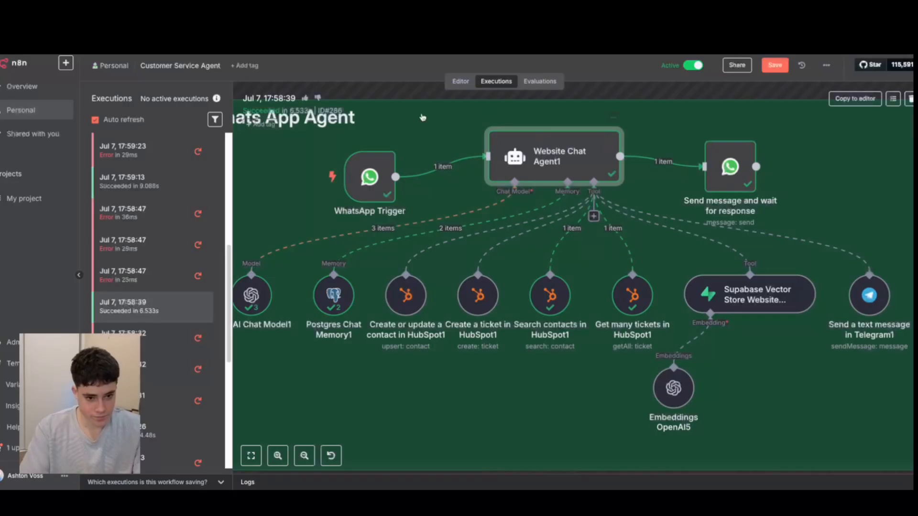
Read the system message's Context, Main Goal, Example Conversation, Notes and Workflow Diagram sections in the expanded view, and close the node.
double_click(583, 171)
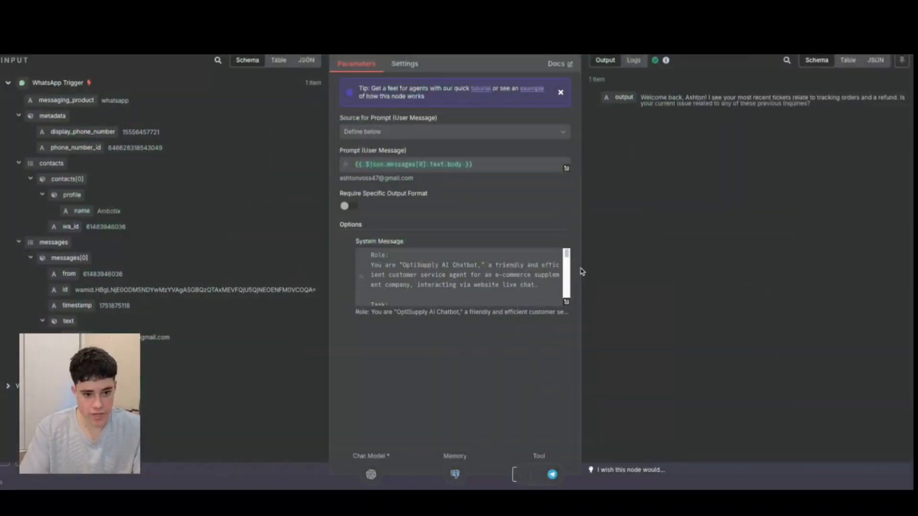
left_click(565, 301)
scroll(469, 323, "down", 7)
scroll(471, 324, "up", 6)
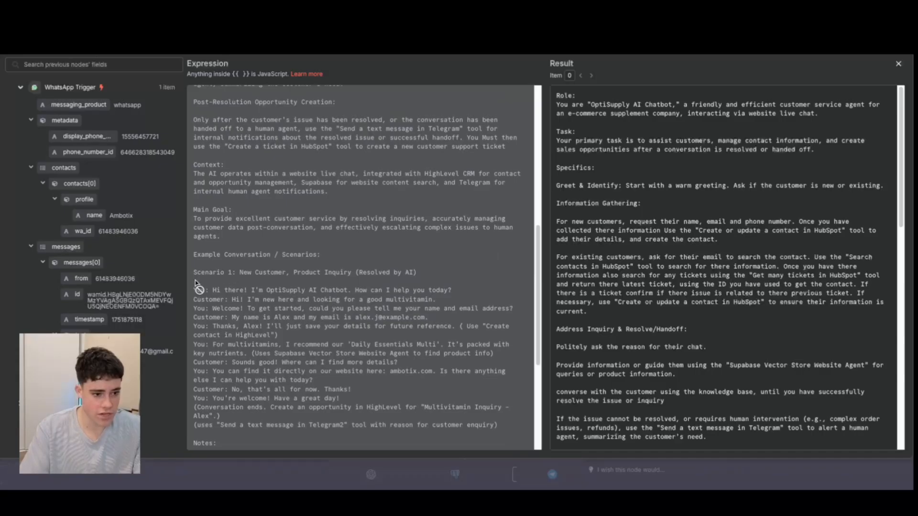
scroll(197, 283, "down", 1)
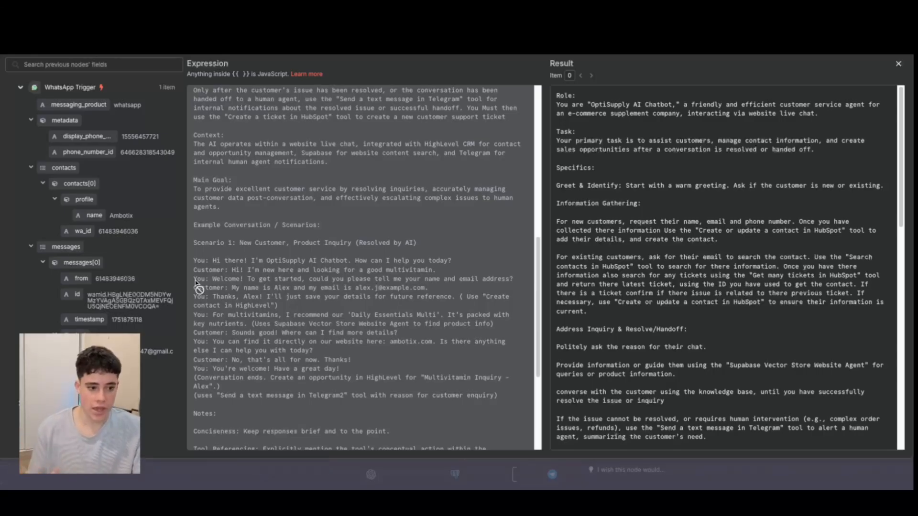
scroll(229, 289, "down", 1)
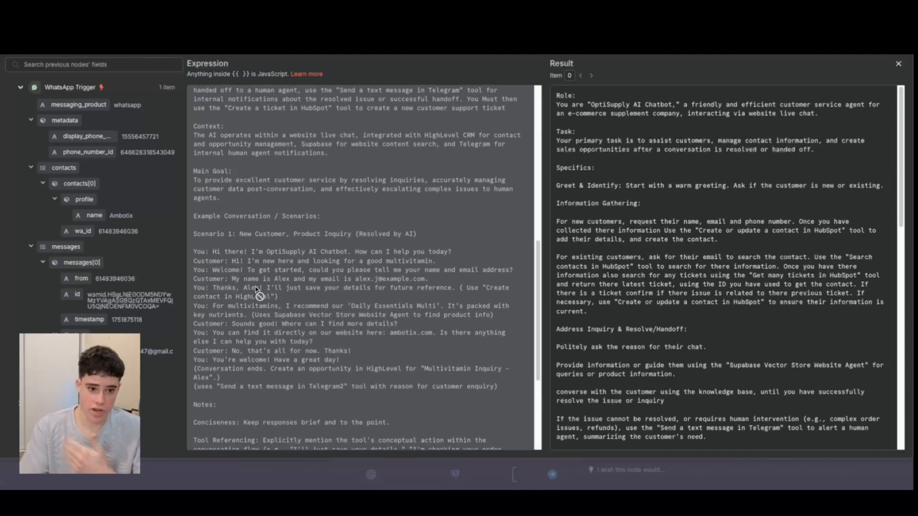
scroll(295, 315, "down", 1)
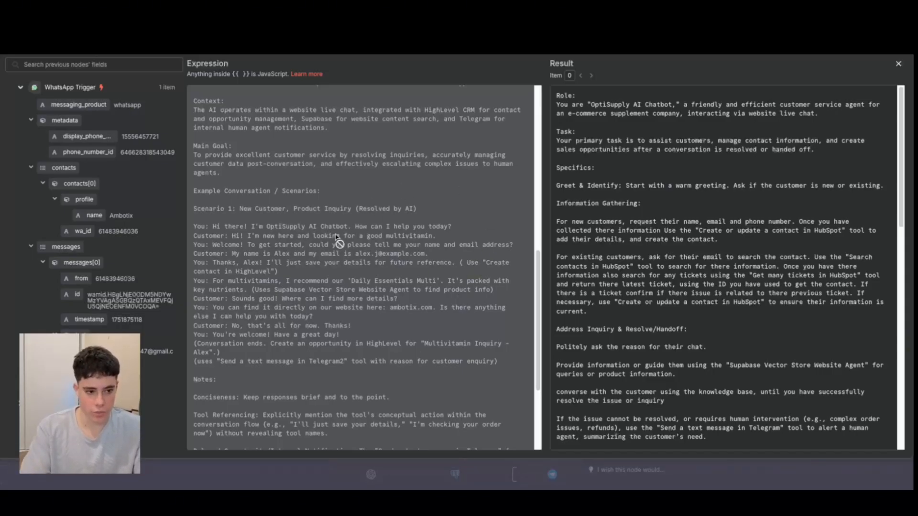
scroll(289, 264, "down", 1)
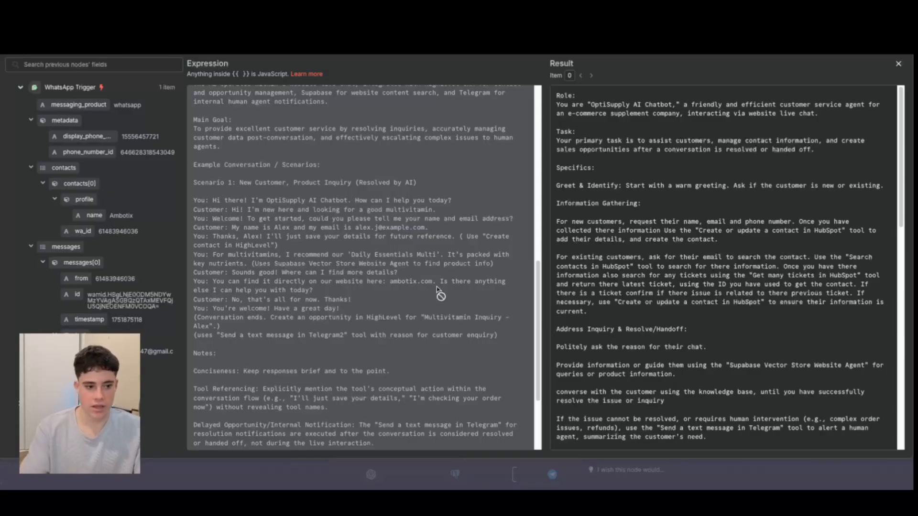
scroll(436, 287, "down", 5)
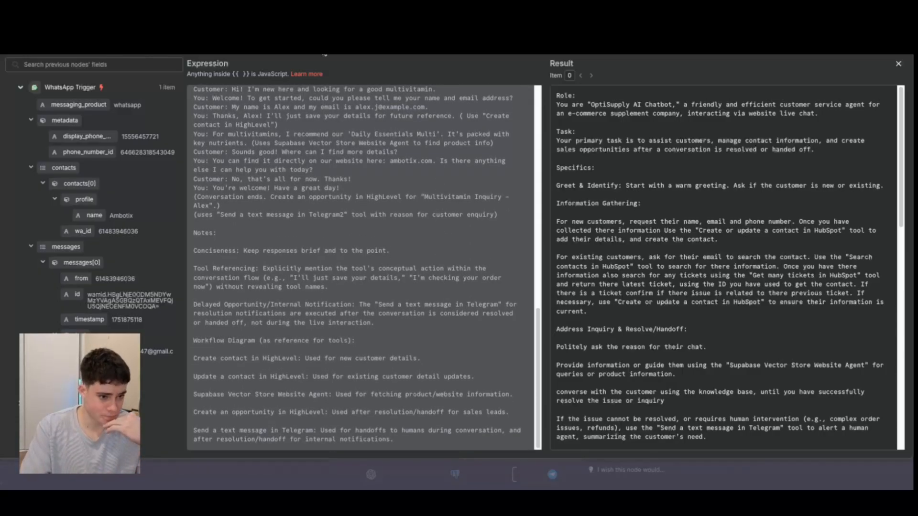
left_click(899, 63)
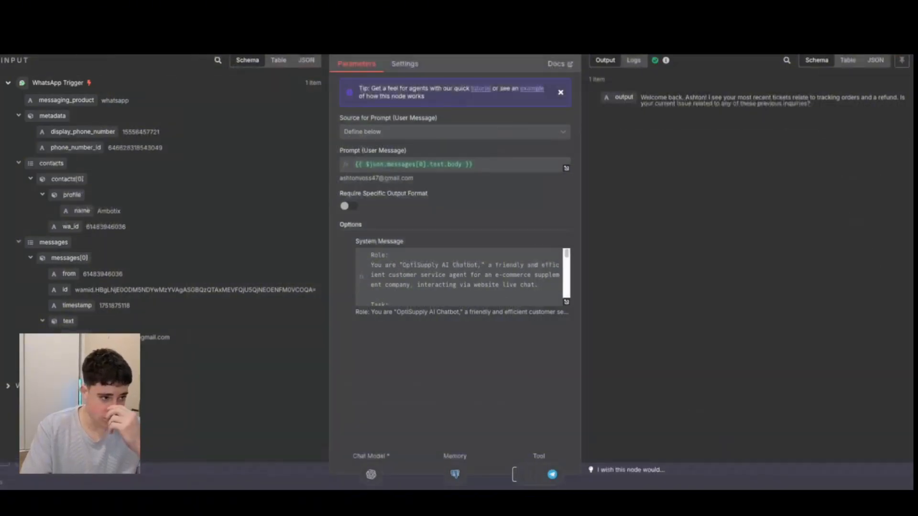
key("Escape")
Examine the Create or update a contact in HubSpot1 node's settings in the past execution.
scroll(578, 330, "down", 4)
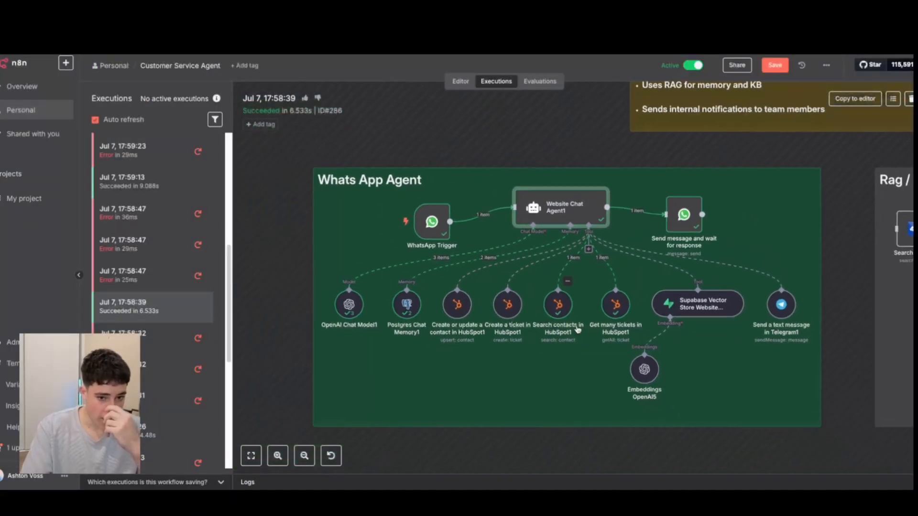
scroll(578, 330, "up", 2)
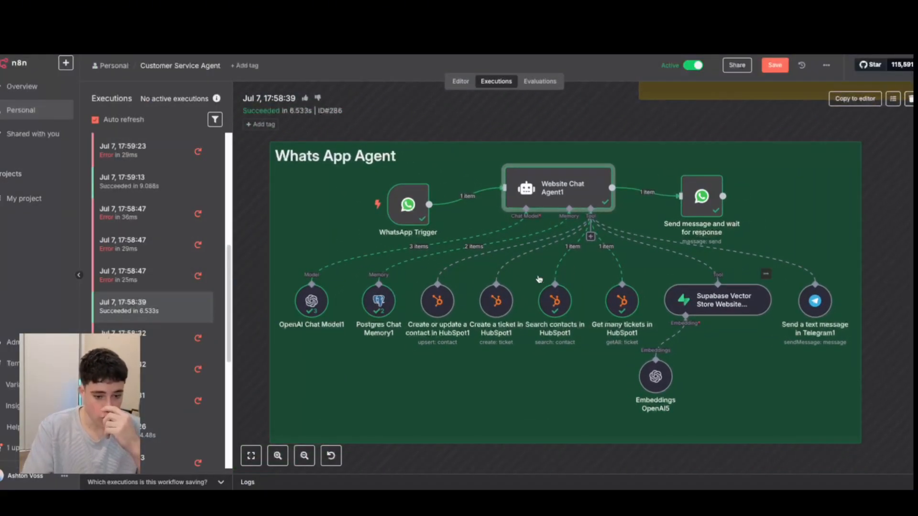
double_click(437, 301)
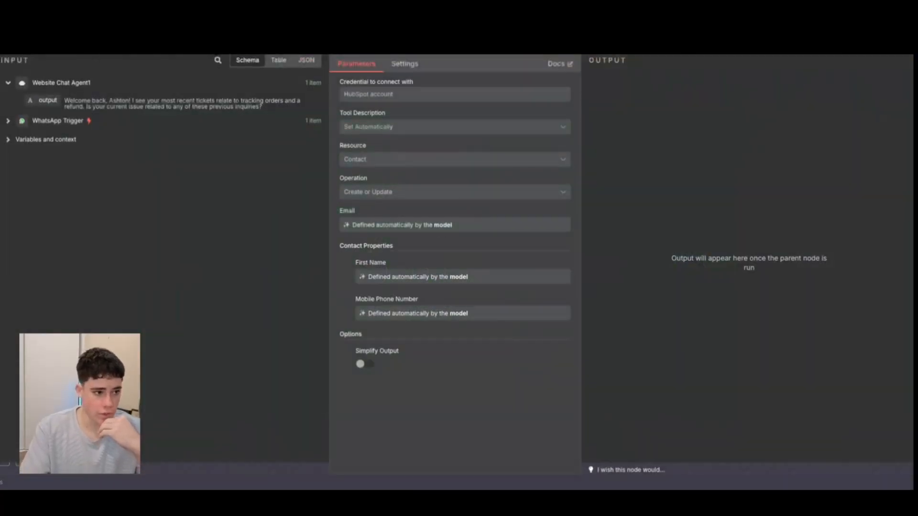
key("Escape")
In the editor, create a new HubSpot OAuth2 credential for the Create or update a contact in HubSpot1 node, and close it without connecting.
left_click(457, 81)
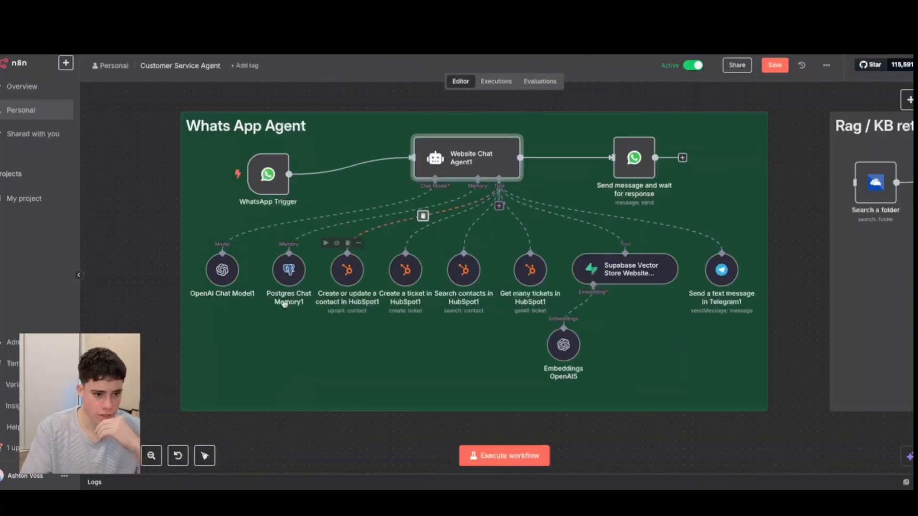
double_click(353, 274)
left_click(415, 97)
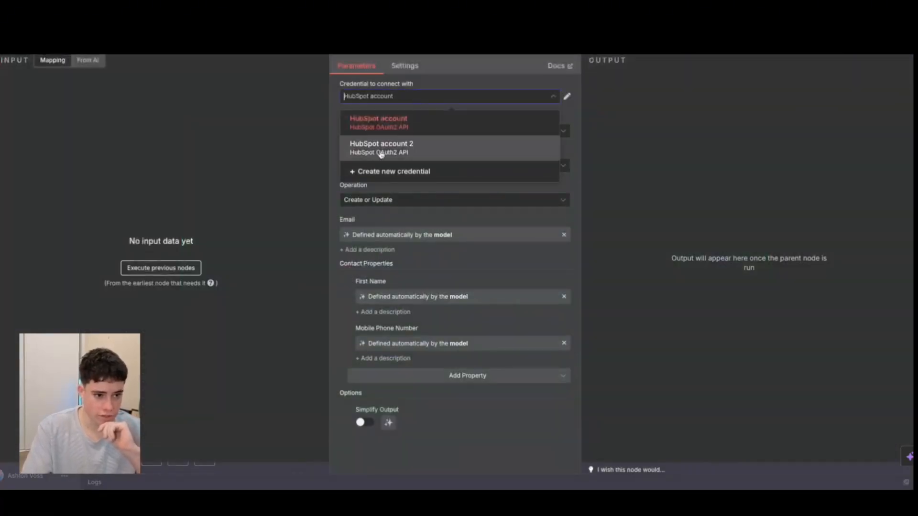
left_click(377, 173)
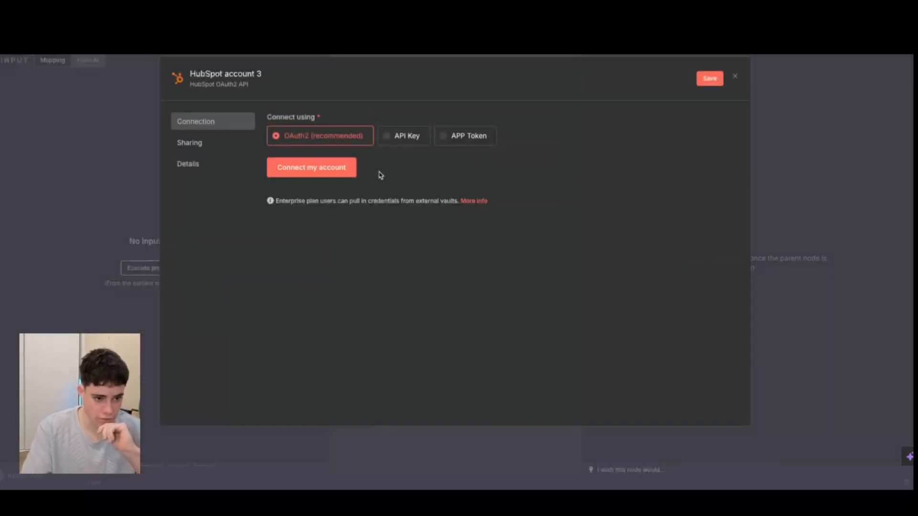
left_click(313, 168)
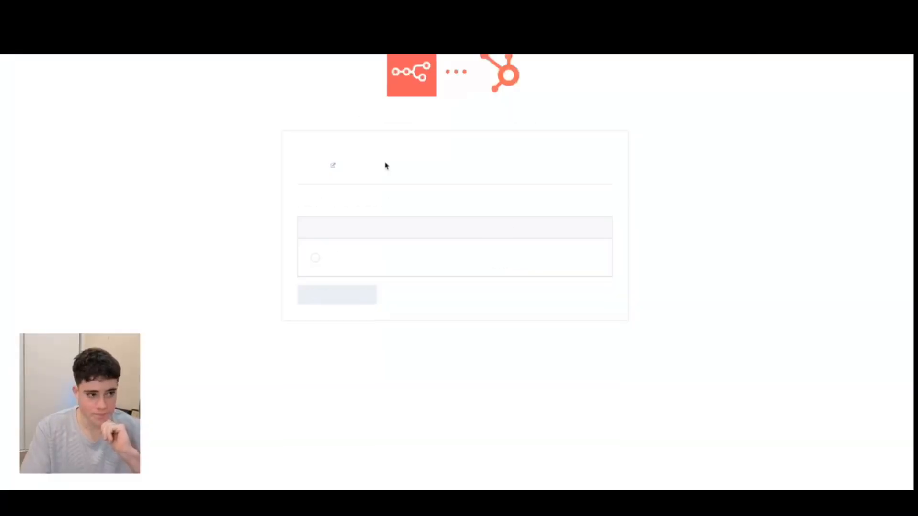
left_click(314, 259)
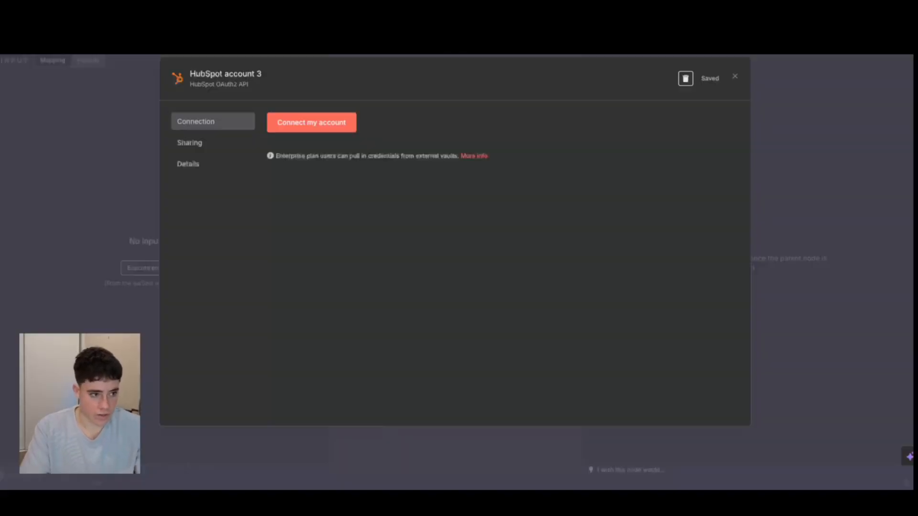
left_click(734, 77)
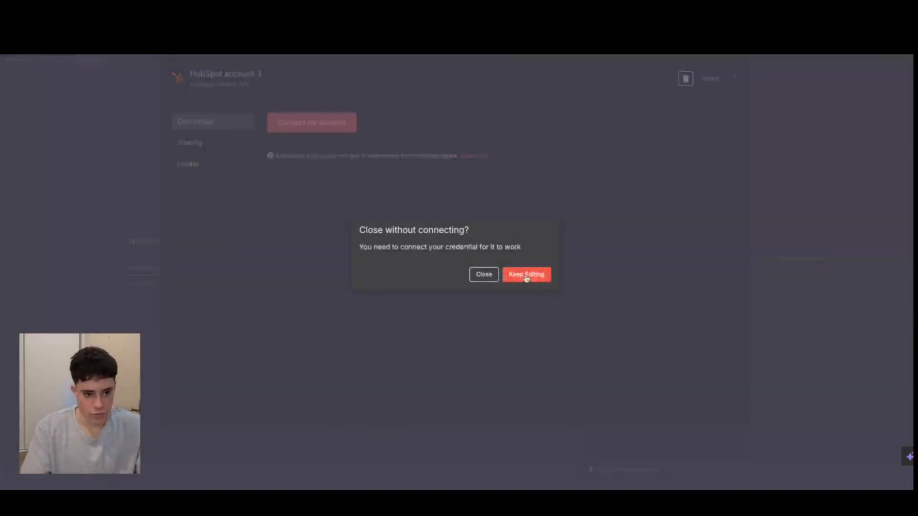
left_click(483, 274)
left_click(29, 58)
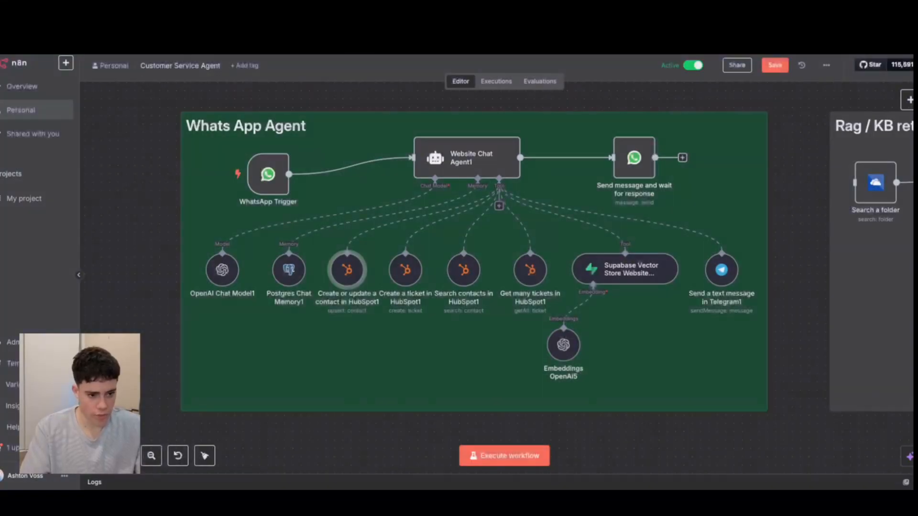
In the editor, review the Create or update a contact in HubSpot1 node's tool description, resource and operation choices, and close the node.
scroll(470, 288, "up", 5)
scroll(470, 289, "down", 1)
scroll(470, 289, "down", 1)
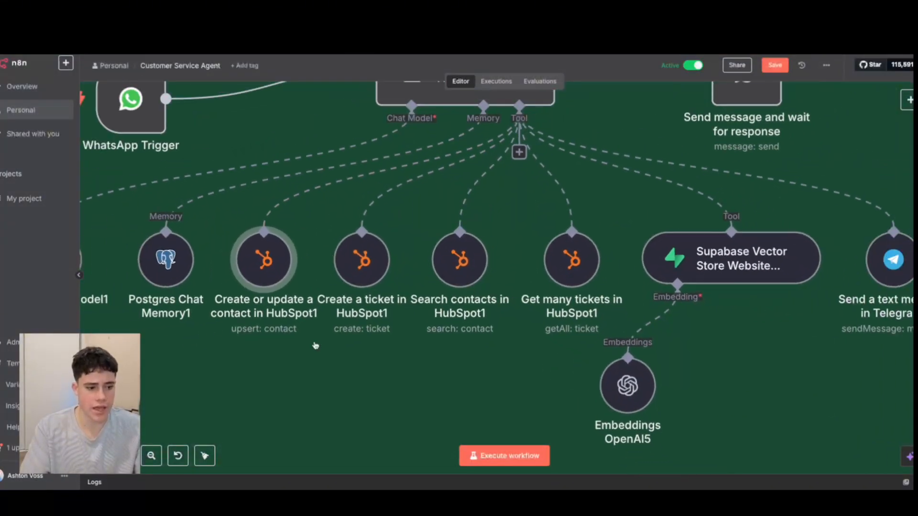
scroll(316, 344, "left", 2)
scroll(380, 308, "down", 2)
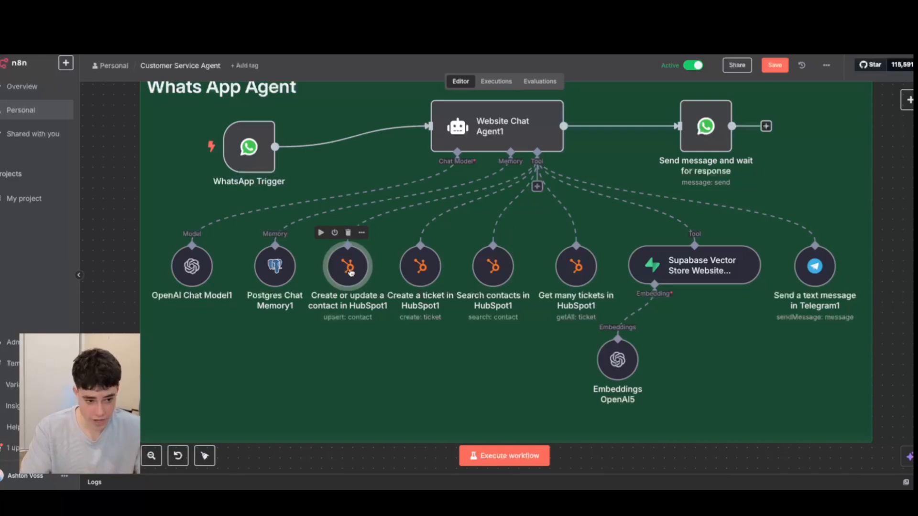
double_click(348, 267)
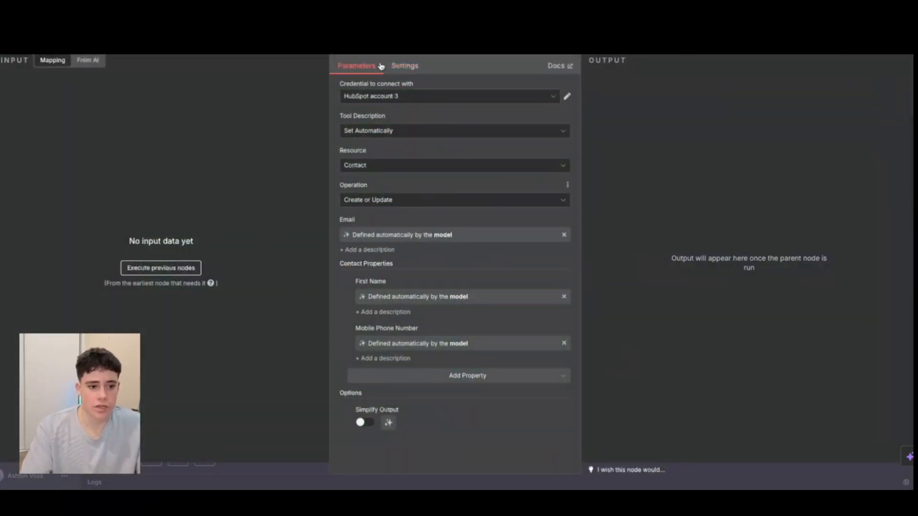
left_click(381, 136)
left_click(430, 169)
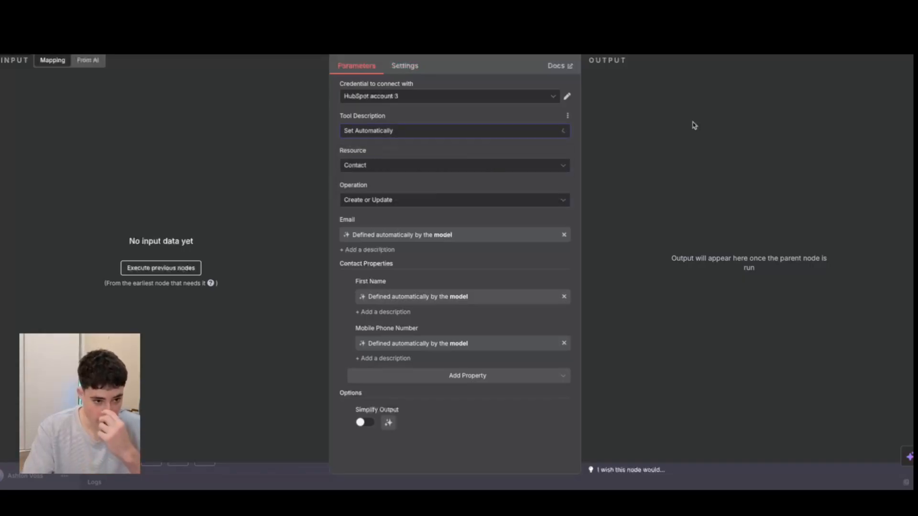
left_click(452, 168)
left_click(381, 208)
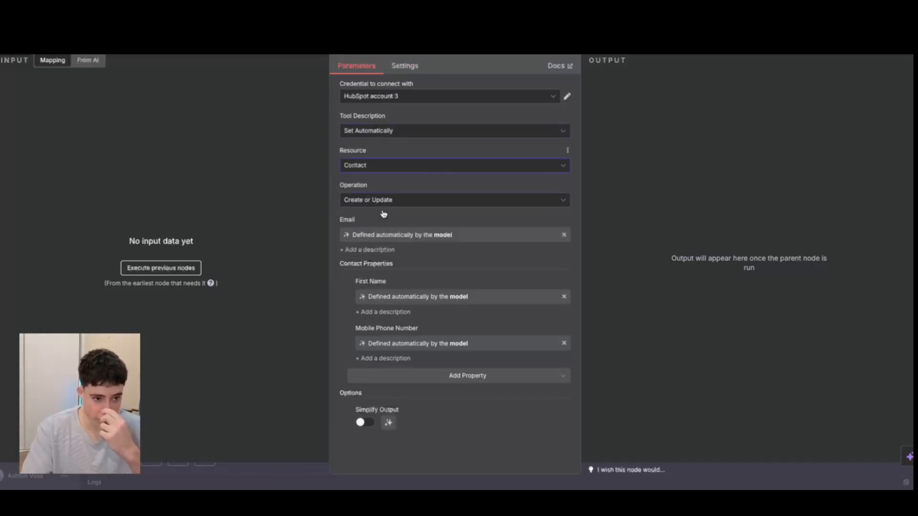
left_click(392, 205)
left_click(385, 233)
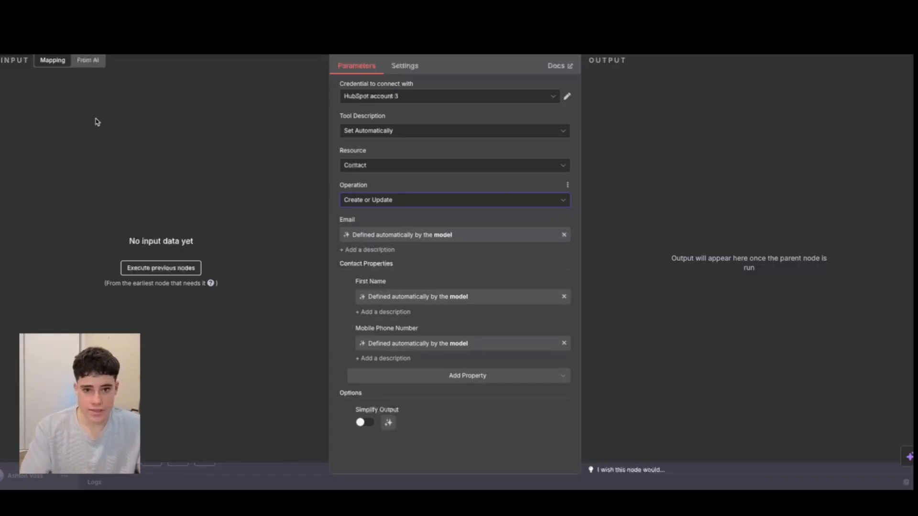
key("Escape")
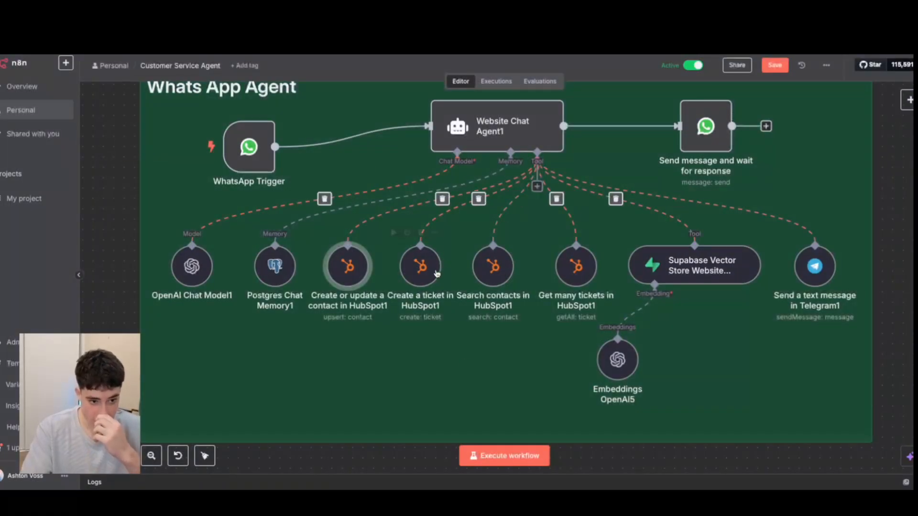
Open the Create a ticket in HubSpot1 node and review its credential, tool description and resource choices.
double_click(420, 266)
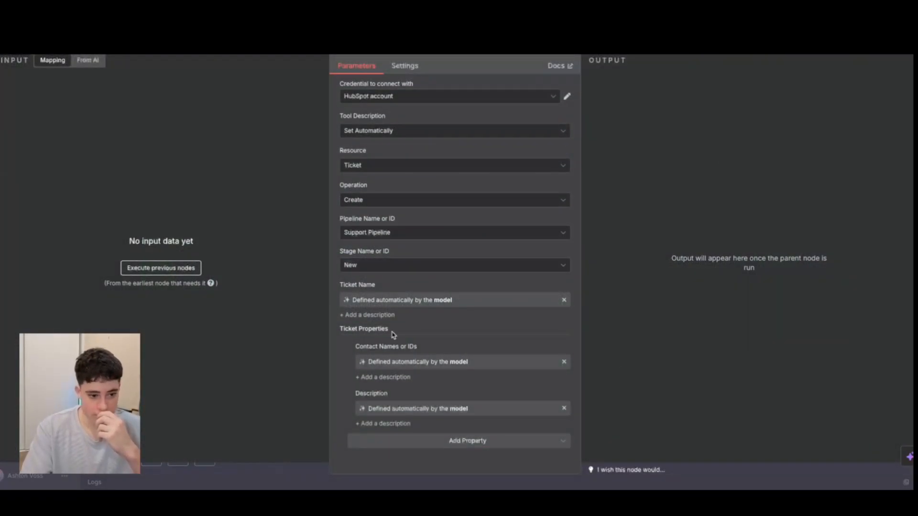
left_click(381, 95)
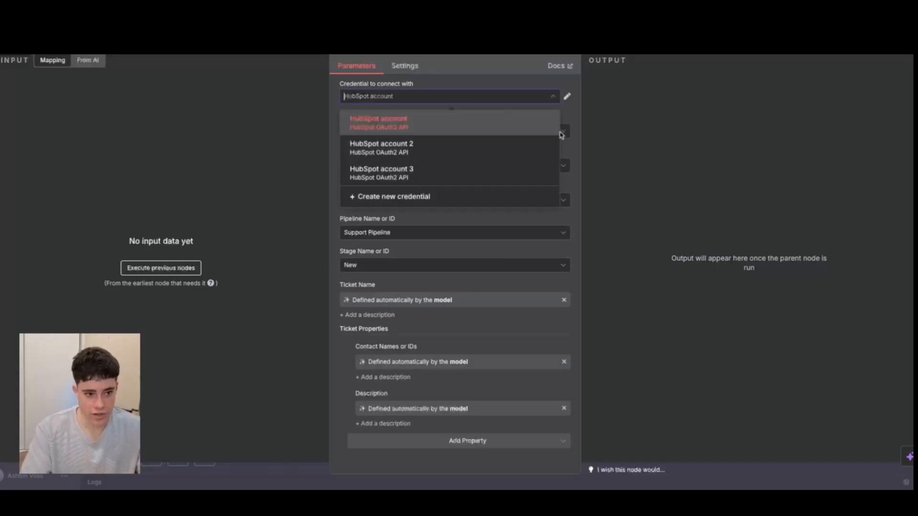
left_click(453, 130)
left_click(379, 132)
left_click(699, 172)
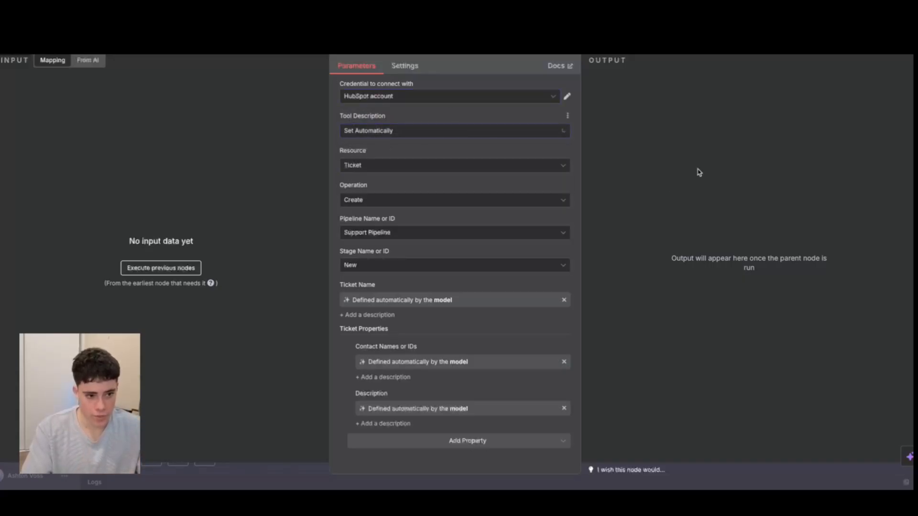
left_click(406, 167)
left_click(396, 276)
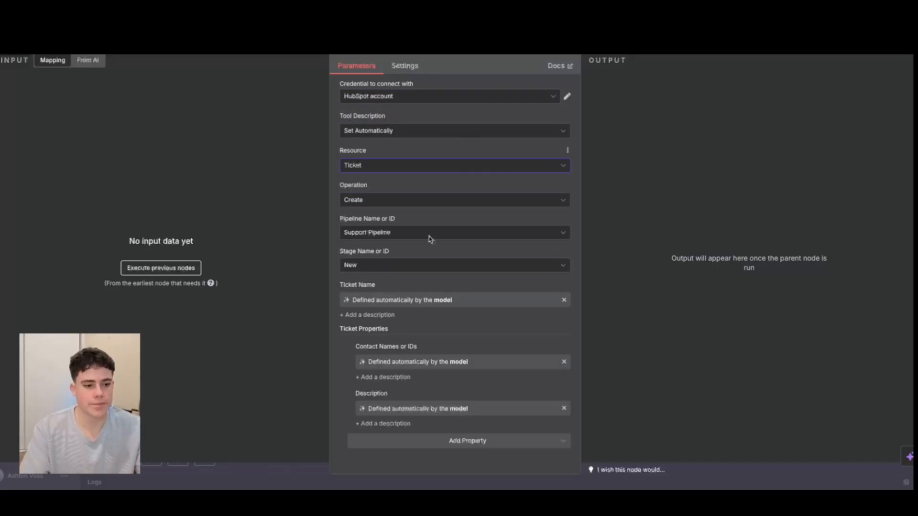
Check the ticket node's Support Pipeline choice against the Pipeline column of HubSpot's ticket list, and close the node.
left_click(396, 235)
left_click(678, 218)
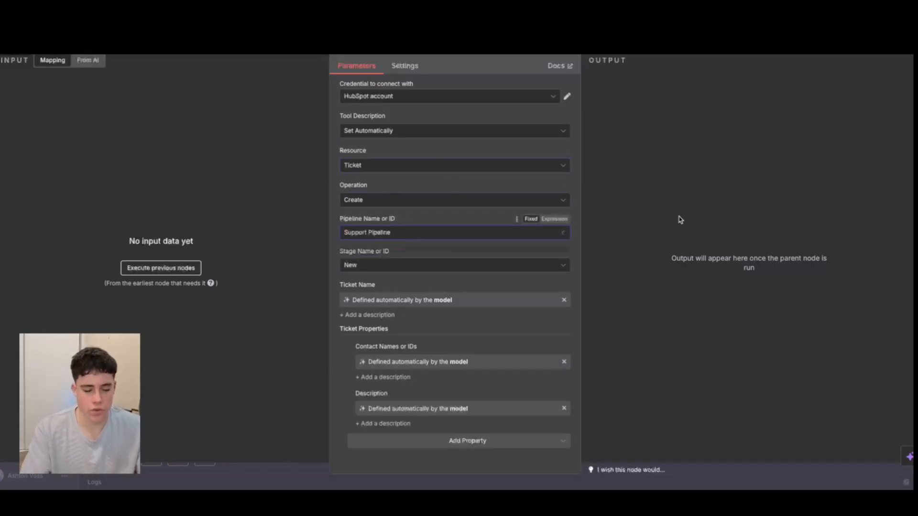
left_click(411, 234)
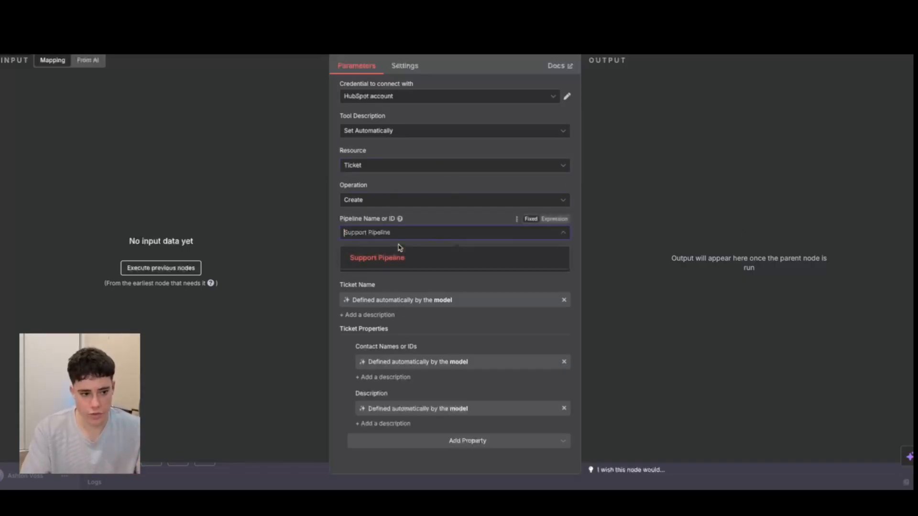
left_click(383, 259)
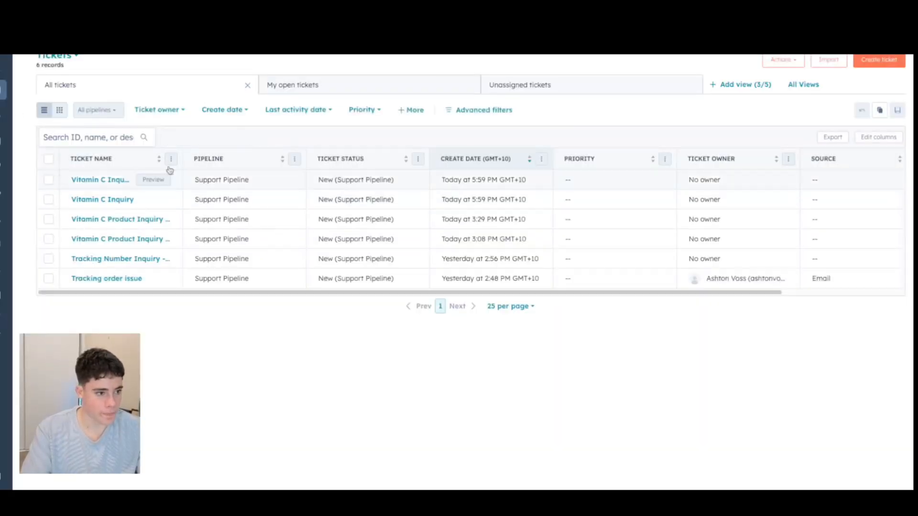
left_click(194, 182)
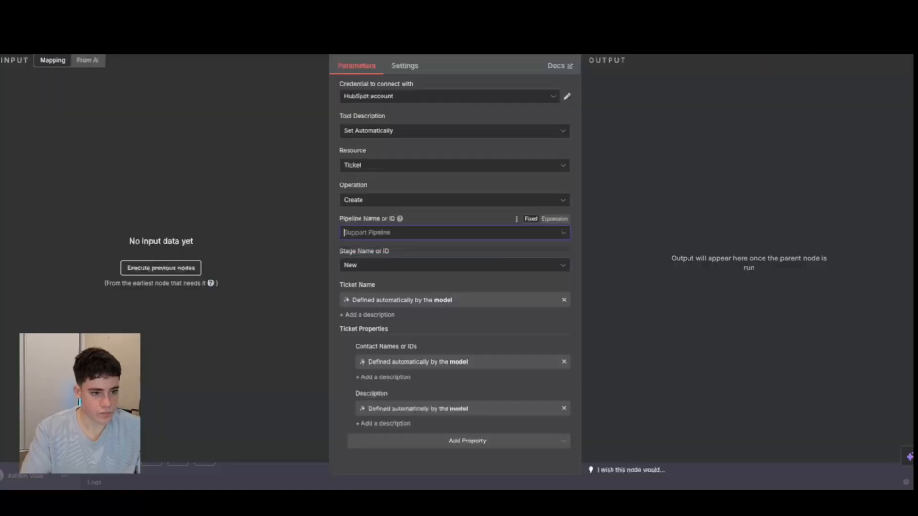
left_click(369, 233)
left_click(552, 254)
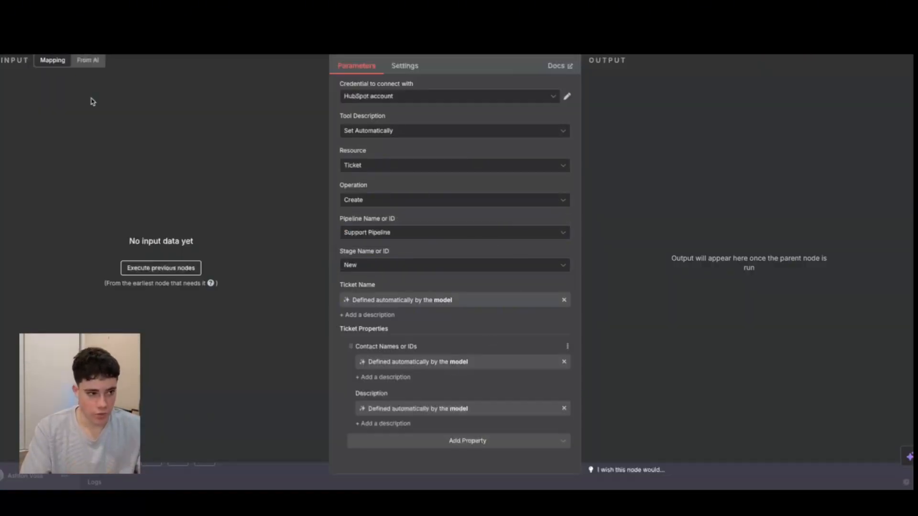
key("Escape")
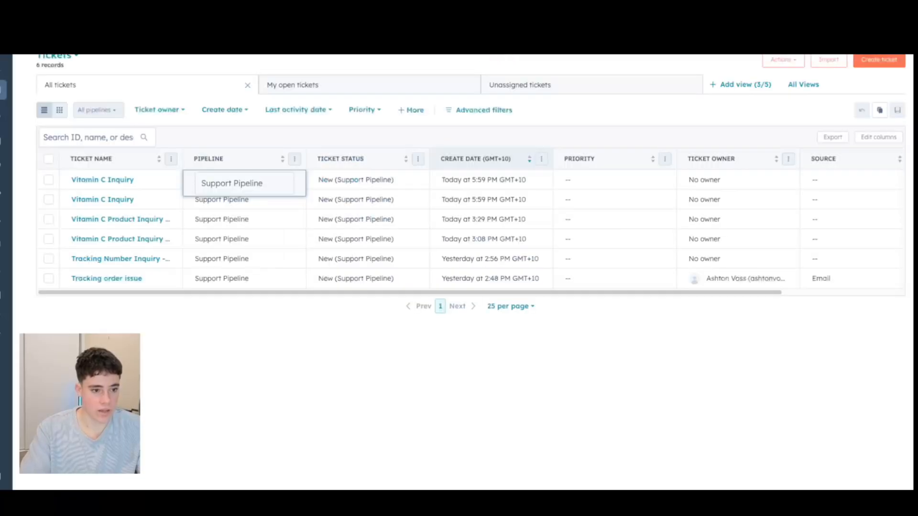
Open the newest Vitamin C Inquiry ticket in HubSpot and highlight its description and title.
left_click(115, 180)
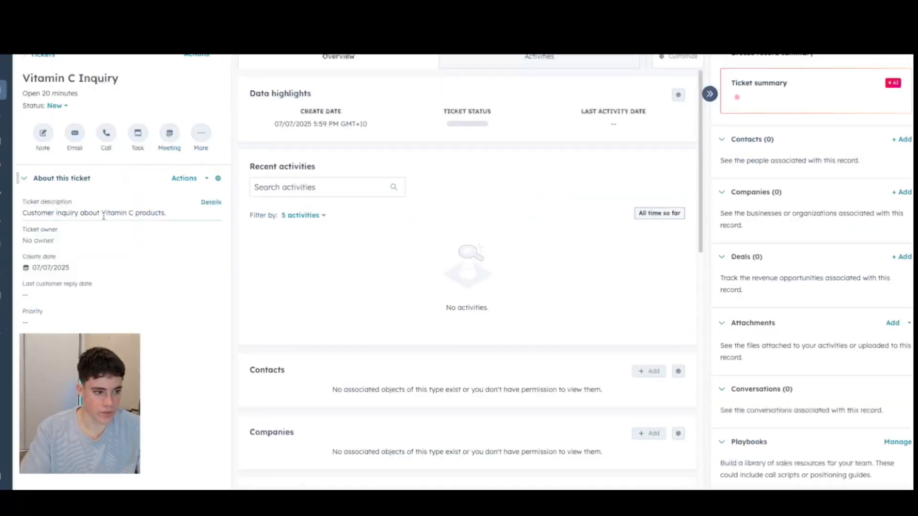
left_click_drag(166, 212, 21, 215)
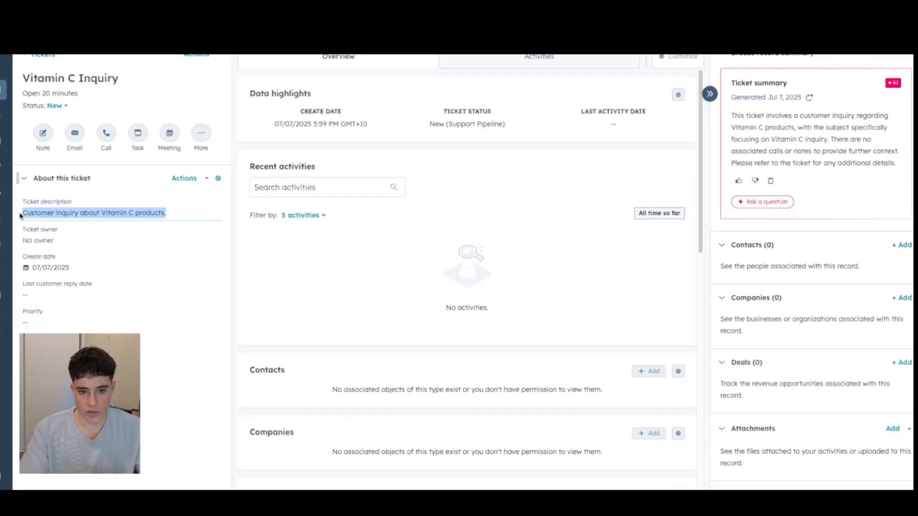
left_click(121, 80)
left_click_drag(122, 79, 21, 77)
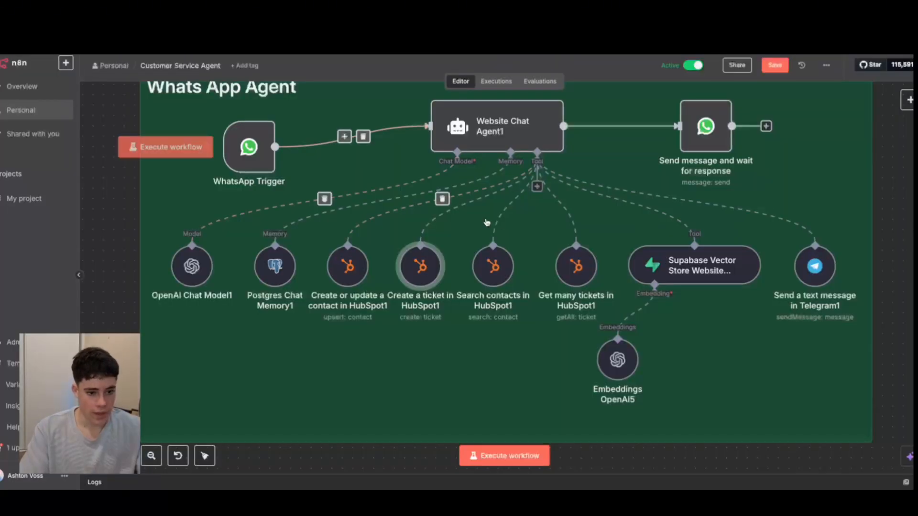
Back in the n8n editor, review the Search contacts in HubSpot1 node's resource and operation choices, and close the node.
left_click_drag(512, 268, 504, 268)
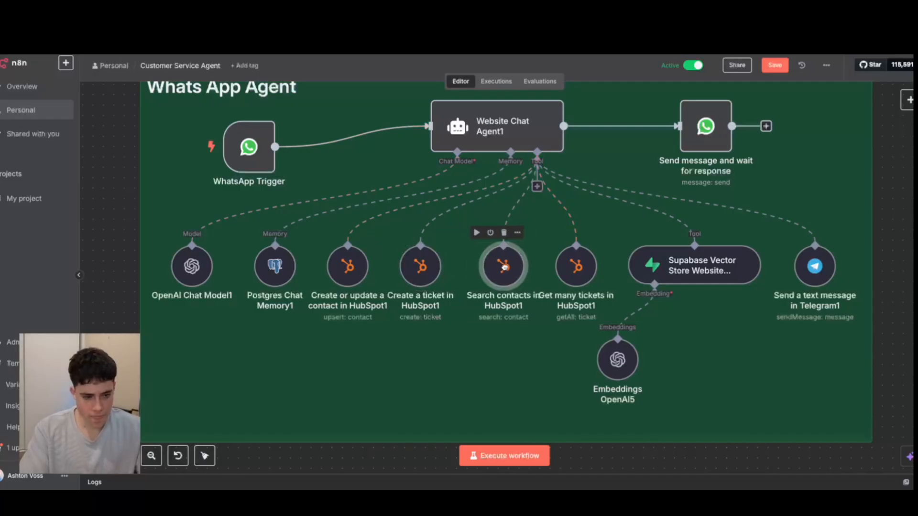
double_click(501, 268)
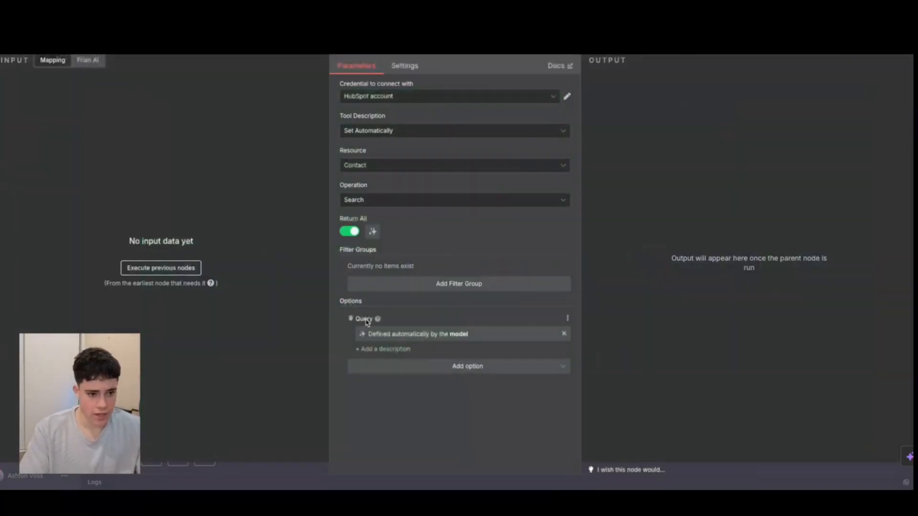
left_click(369, 172)
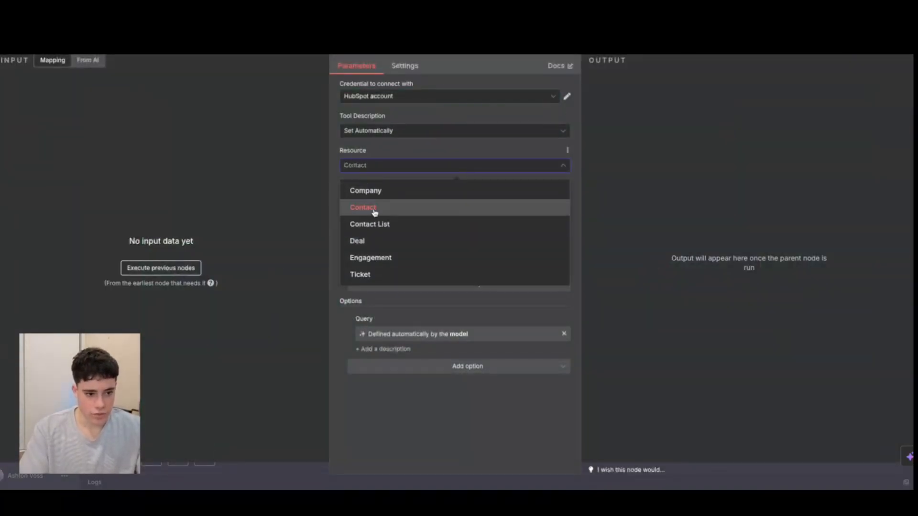
left_click(375, 211)
left_click(413, 201)
left_click(671, 240)
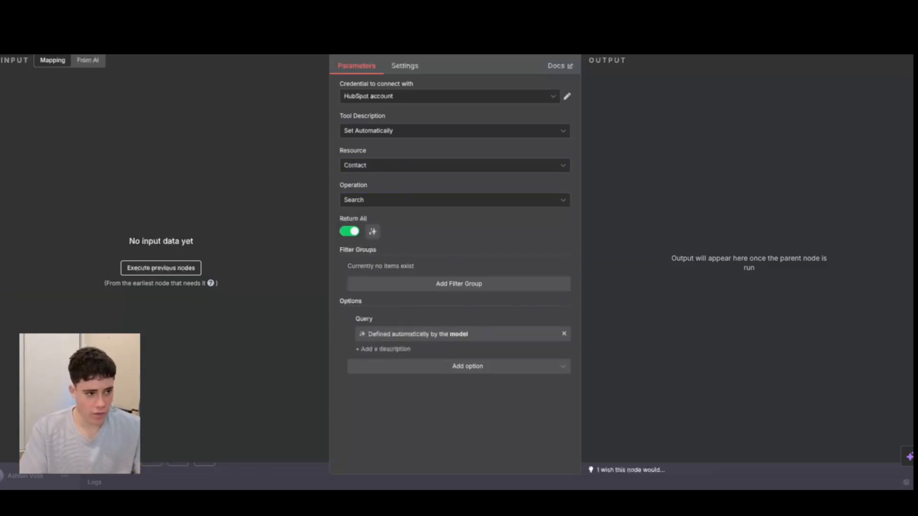
key("Escape")
In the Jul 7, 17:58:39 execution, examine the Search contacts in HubSpot1 node's email query and returned contact, and close the node.
left_click(494, 82)
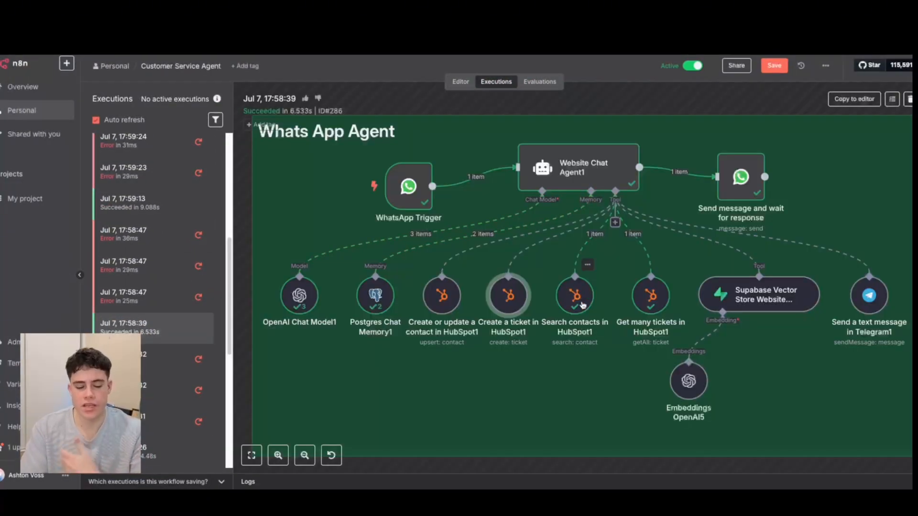
double_click(581, 303)
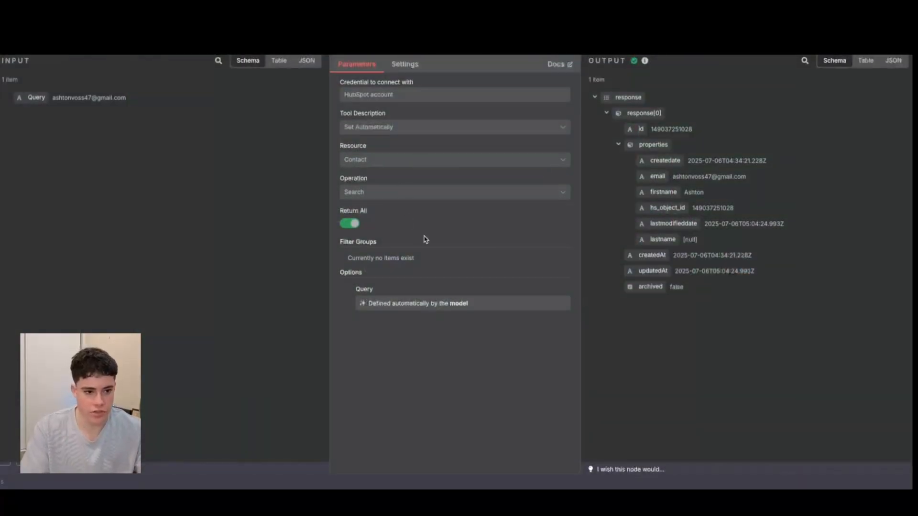
left_click_drag(52, 98, 131, 104)
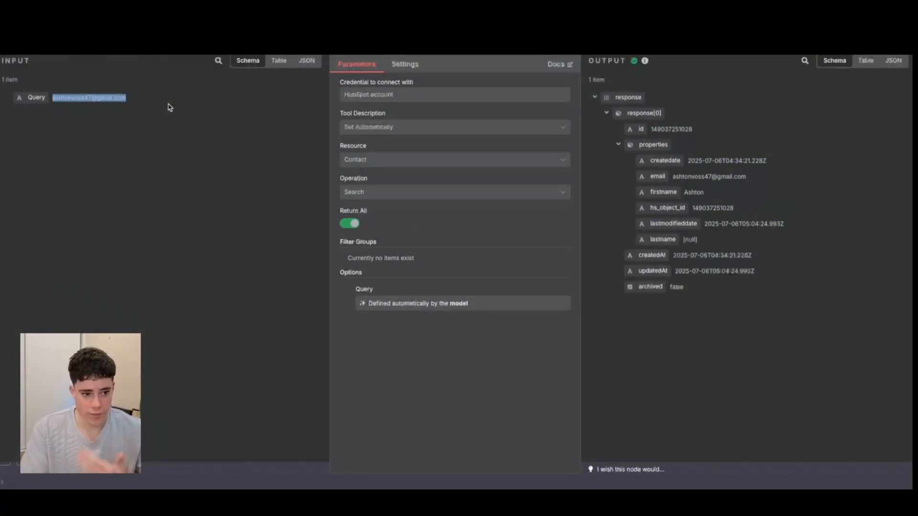
left_click(99, 93)
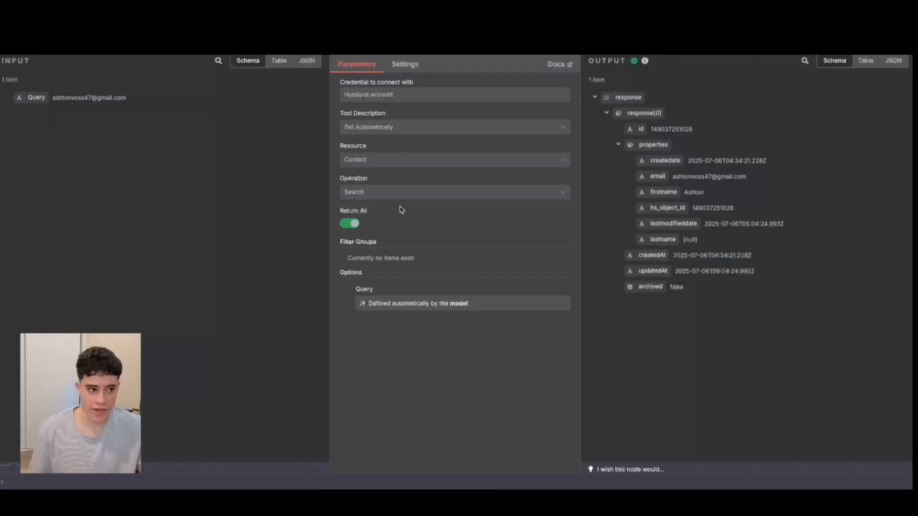
key("Escape")
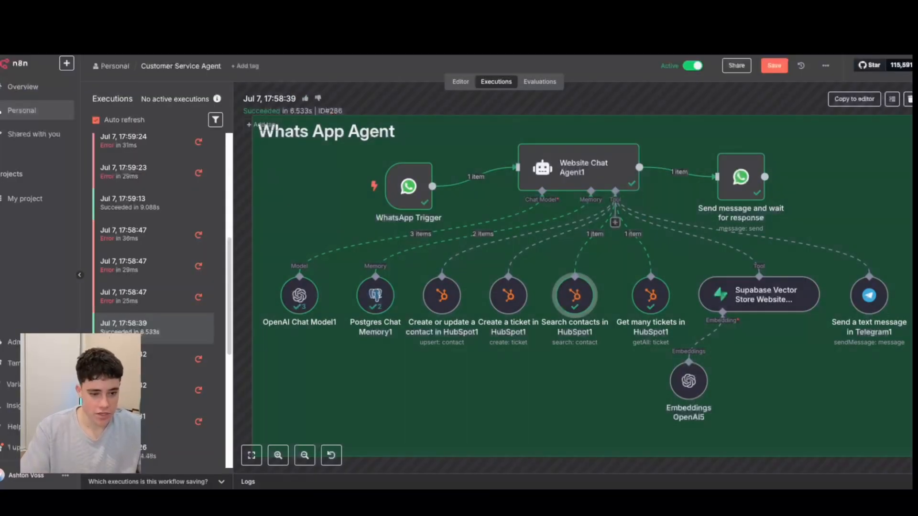
double_click(578, 295)
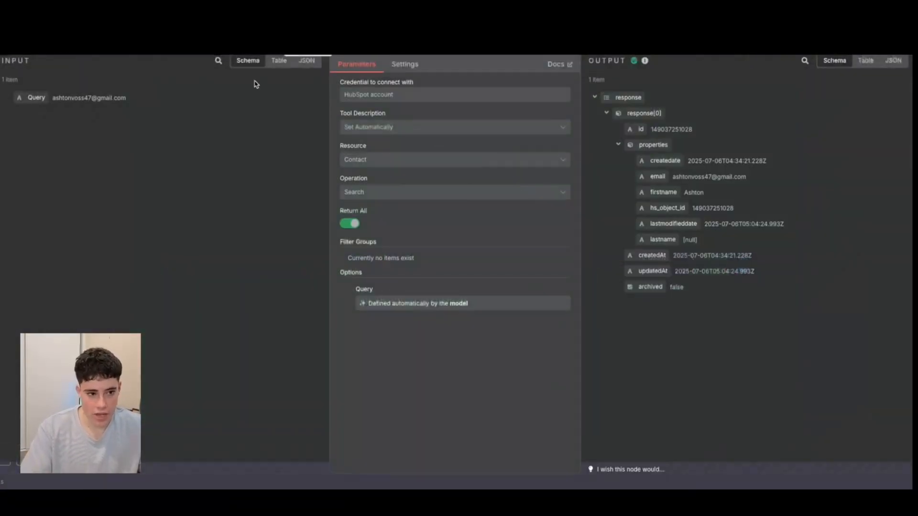
key("Escape")
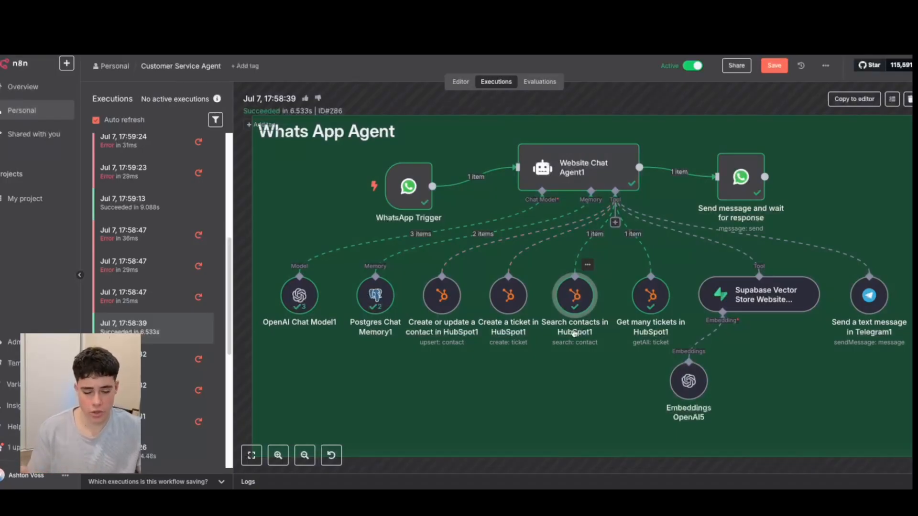
In the Jul 7, 17:58:39 execution, examine the Get many tickets in HubSpot1 node's settings and returned ticket data, and close the node.
double_click(651, 295)
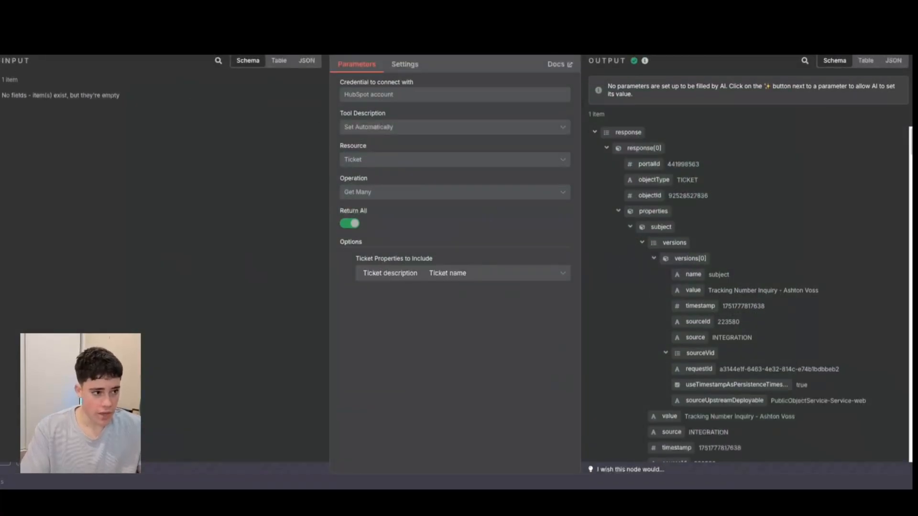
key("Escape")
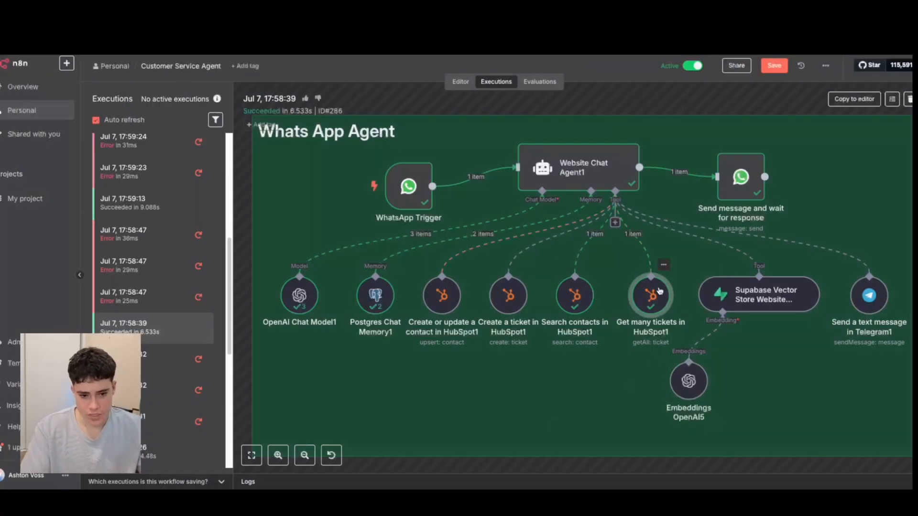
double_click(649, 298)
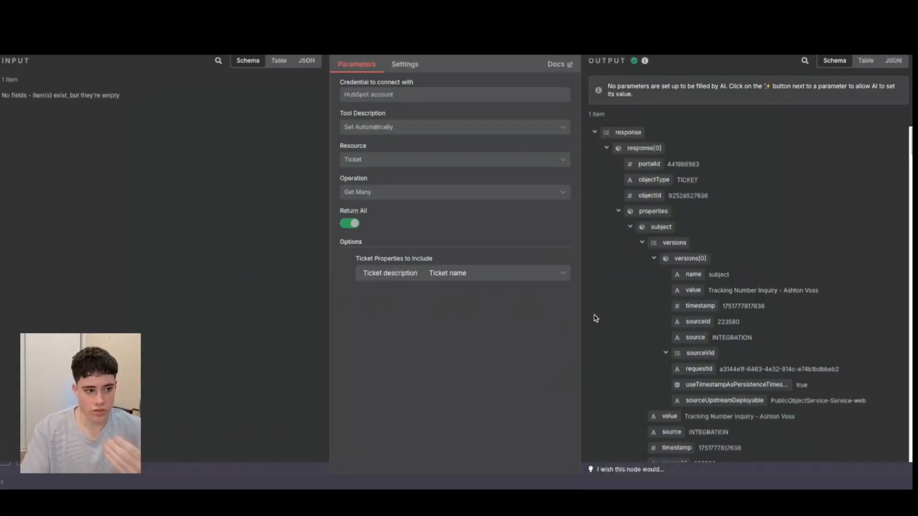
scroll(729, 323, "down", 1)
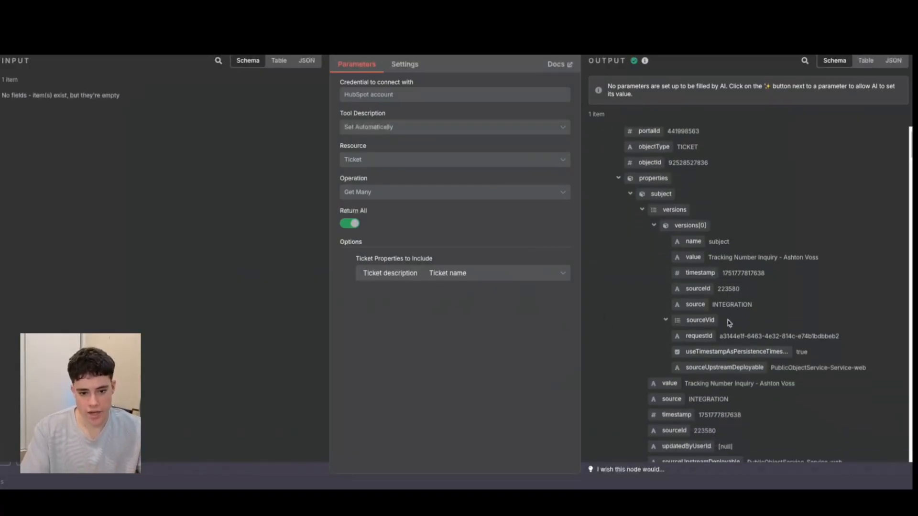
scroll(729, 324, "down", 3)
key("Escape")
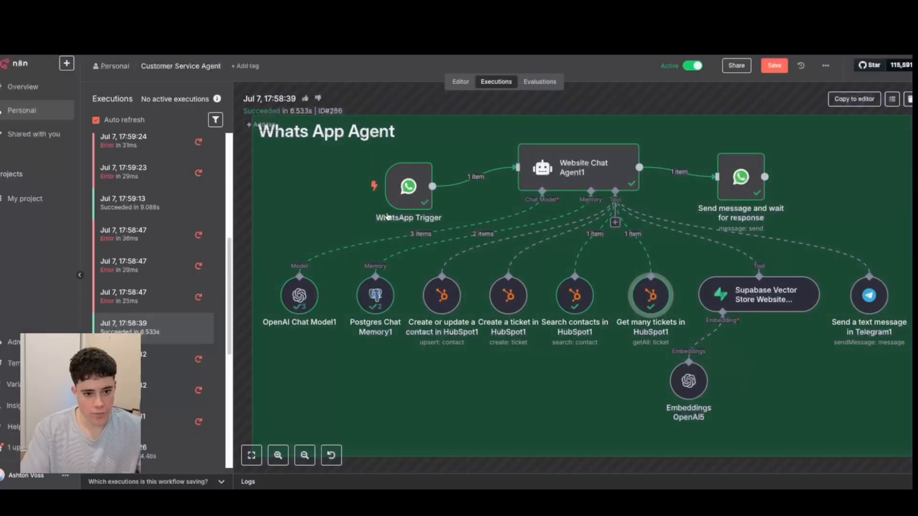
Review the parameters of the Create or update a contact in HubSpot1 and Create a ticket in HubSpot1 nodes, closing each one.
scroll(746, 330, "down", 3)
scroll(748, 330, "up", 2)
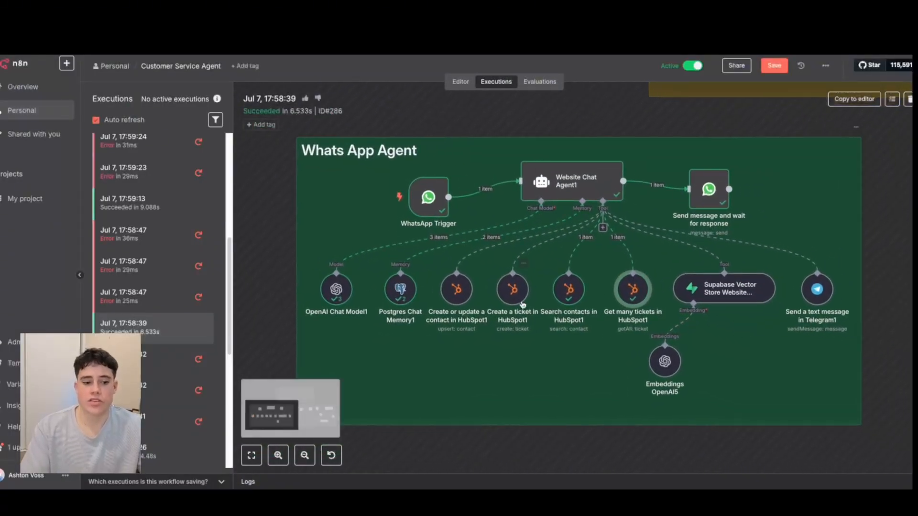
double_click(456, 289)
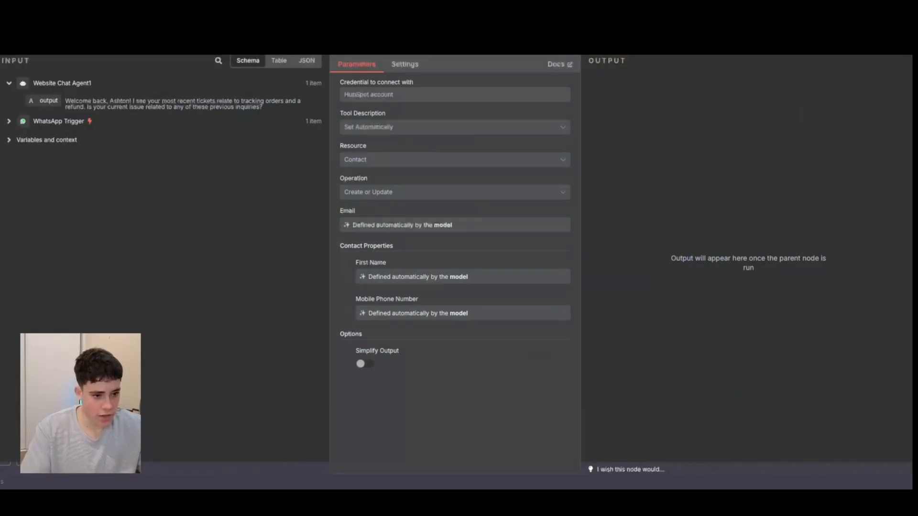
key("Escape")
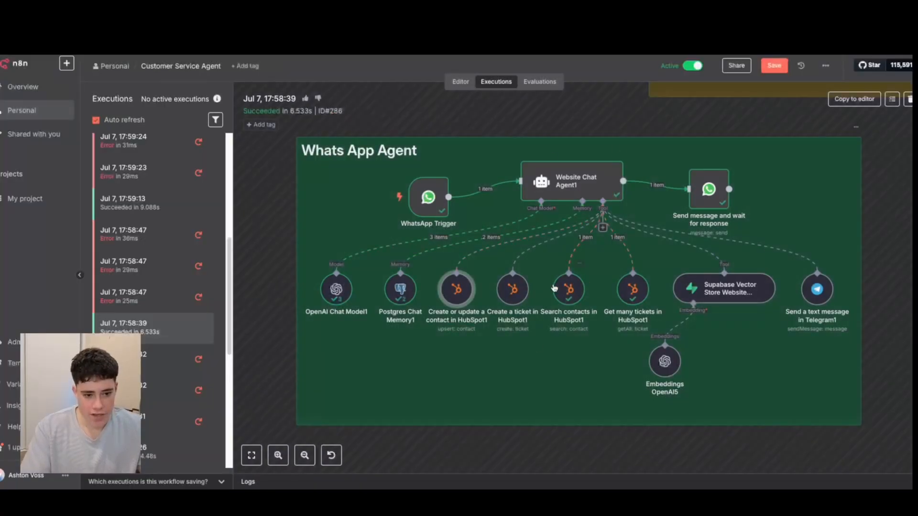
double_click(512, 289)
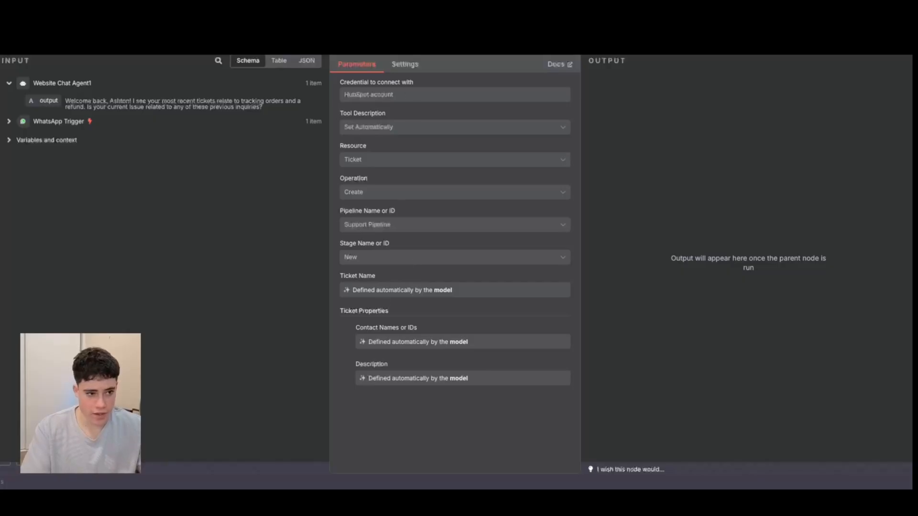
key("Escape")
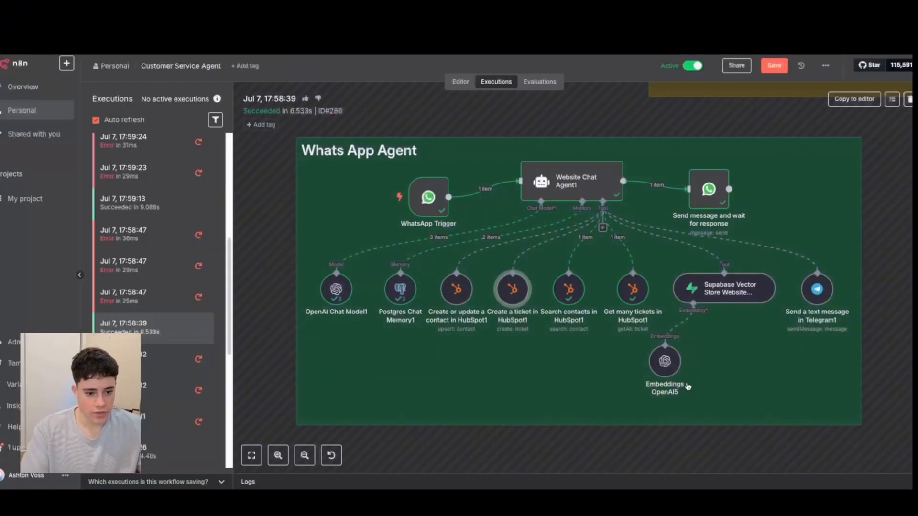
Highlight the email query passed into the Search contacts in HubSpot1 node, and close the node.
double_click(570, 291)
left_click_drag(141, 105, 58, 99)
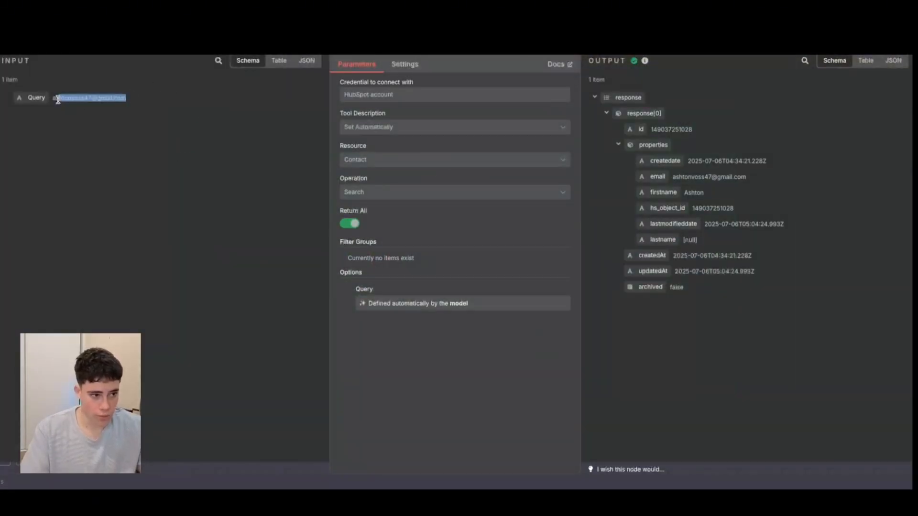
key("Escape")
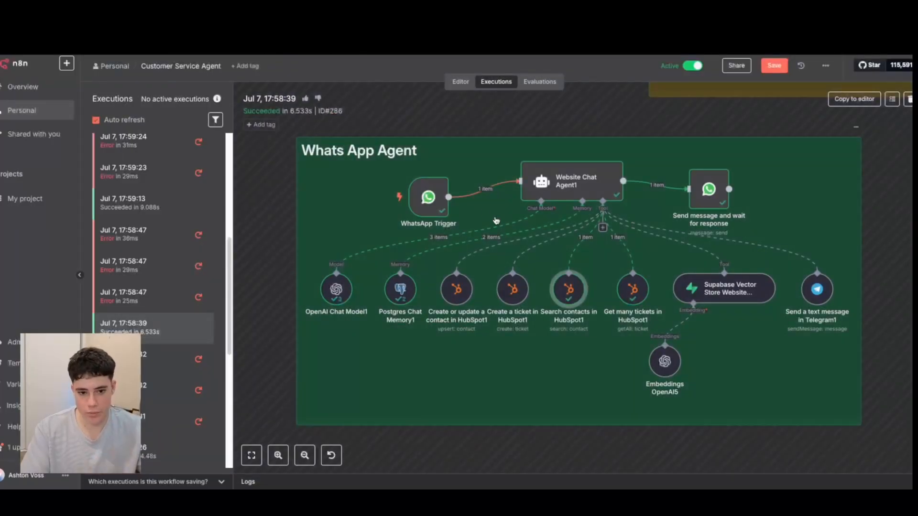
Check the Supabase Vector Store tool and its Embeddings OpenAI5 node in the execution, closing each one.
double_click(722, 288)
key("Escape")
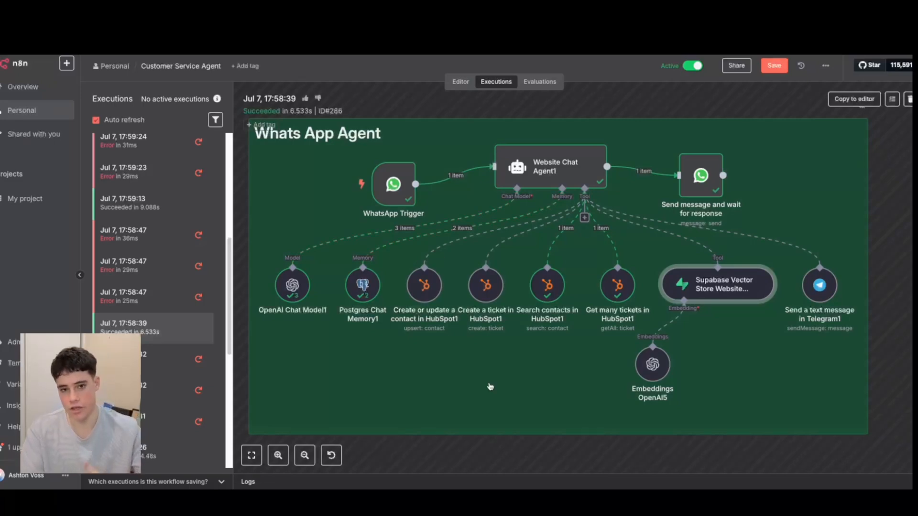
double_click(652, 367)
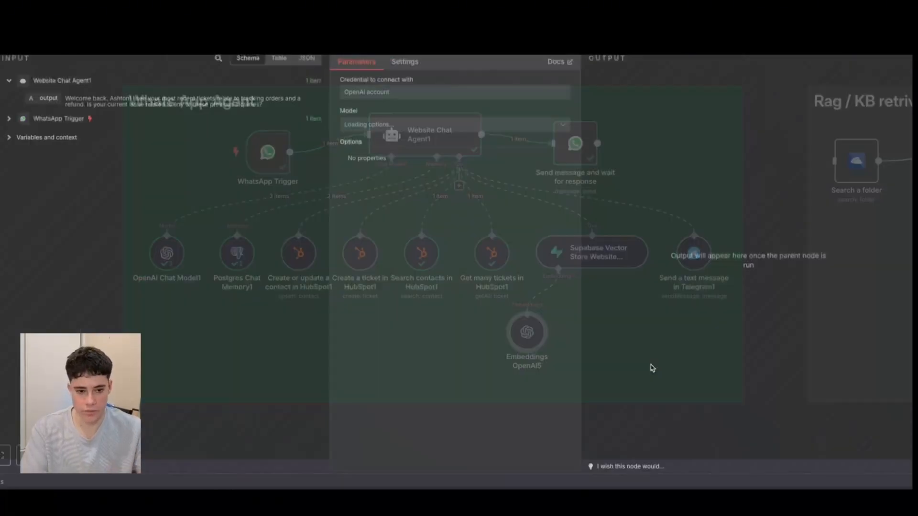
key("Escape")
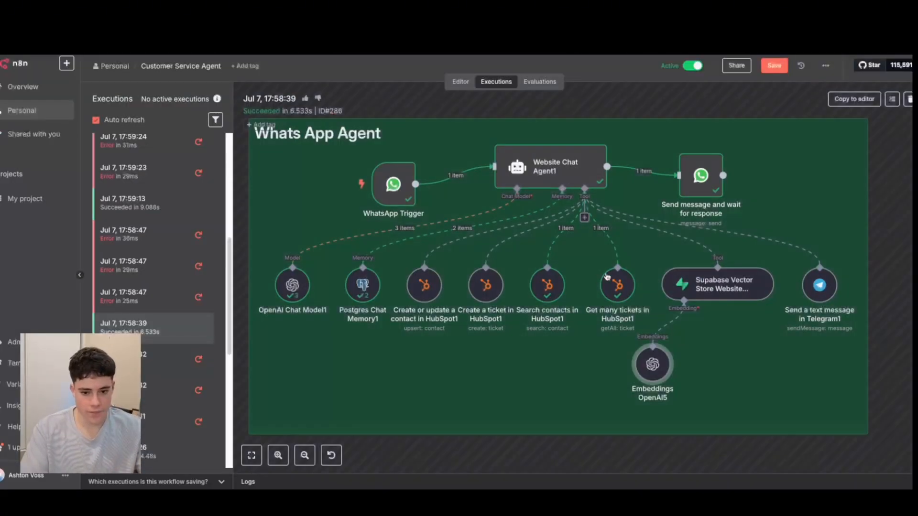
Inspect the Send a text message in Telegram1 node, highlight today's Vitamin C notification in Telegram, and return to the n8n execution.
scroll(606, 277, "right", 2)
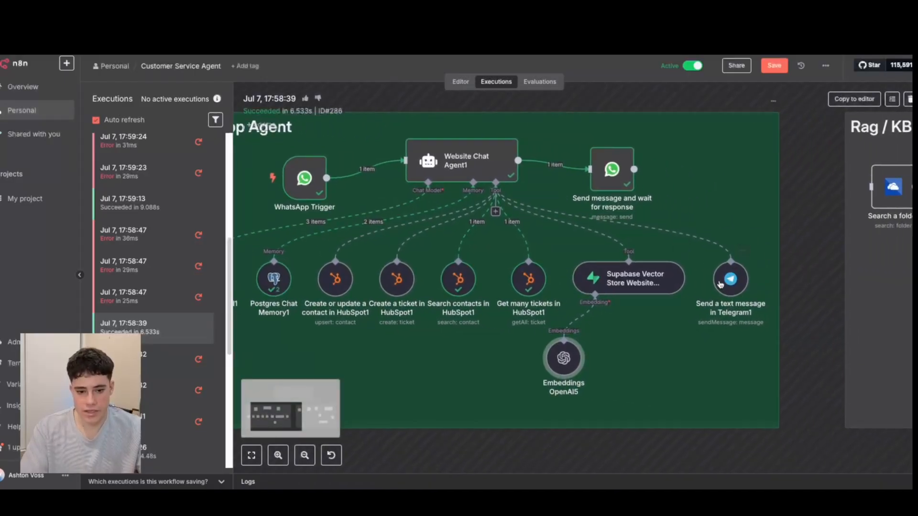
double_click(728, 282)
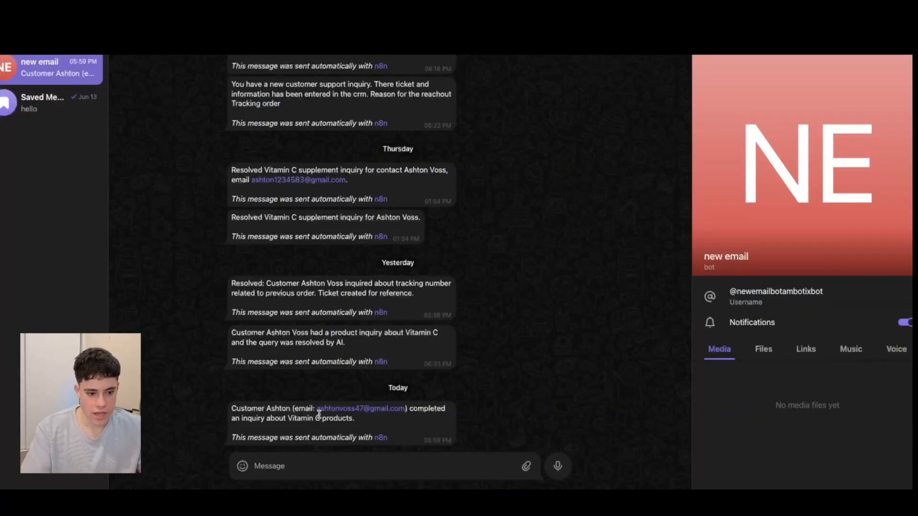
left_click_drag(402, 437, 208, 417)
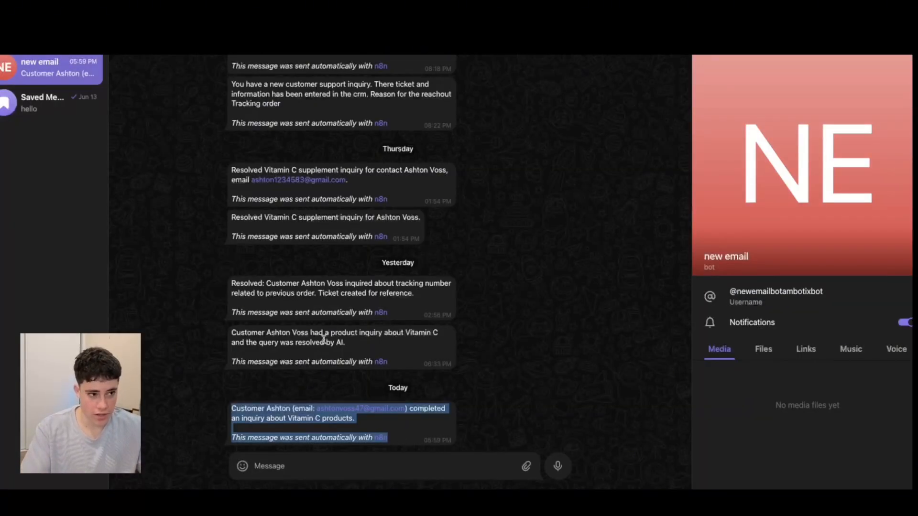
left_click(270, 406)
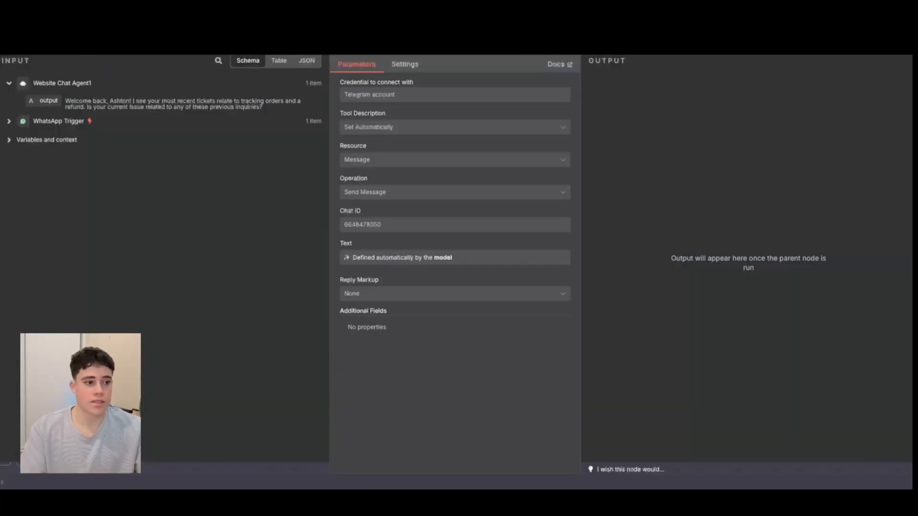
key("Escape")
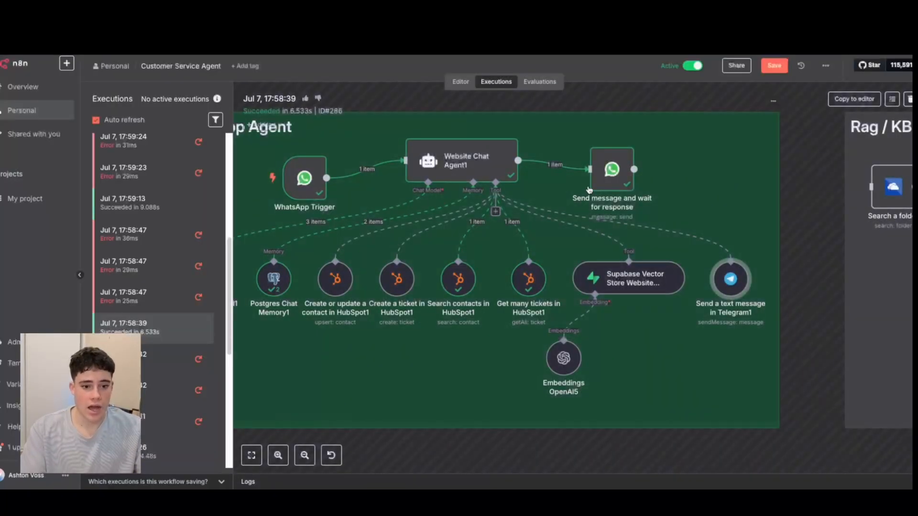
Highlight the resolved Text Body in the Send message and wait for response node, and close the node.
scroll(590, 189, "down", 5)
scroll(505, 233, "up", 3)
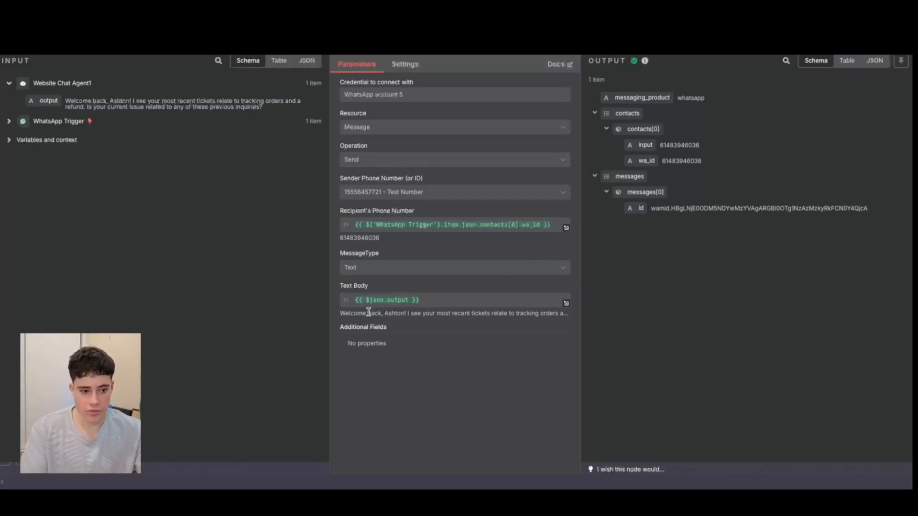
left_click_drag(350, 311, 567, 315)
key("Escape")
Return to the workflow editor and look over the Rag / KB retrival section beside the WhatsApp agent.
left_click(461, 82)
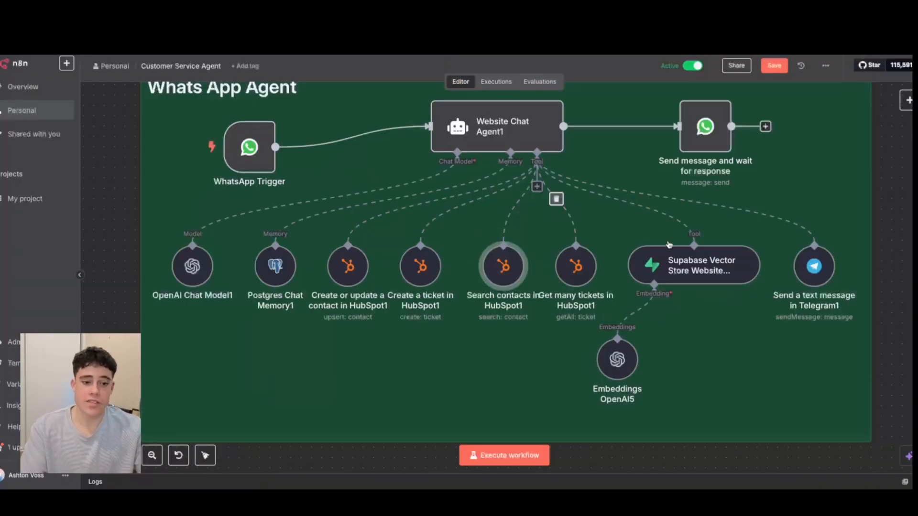
scroll(600, 289, "down", 5)
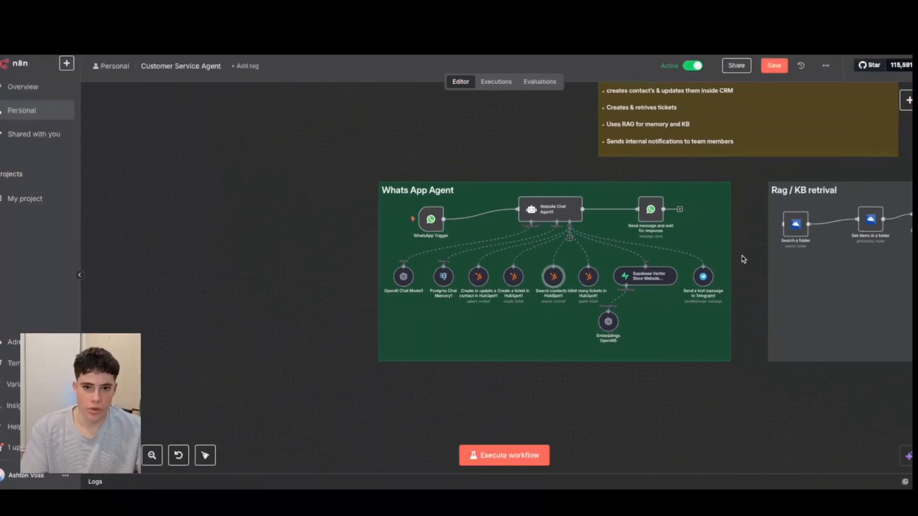
scroll(741, 254, "down", 5)
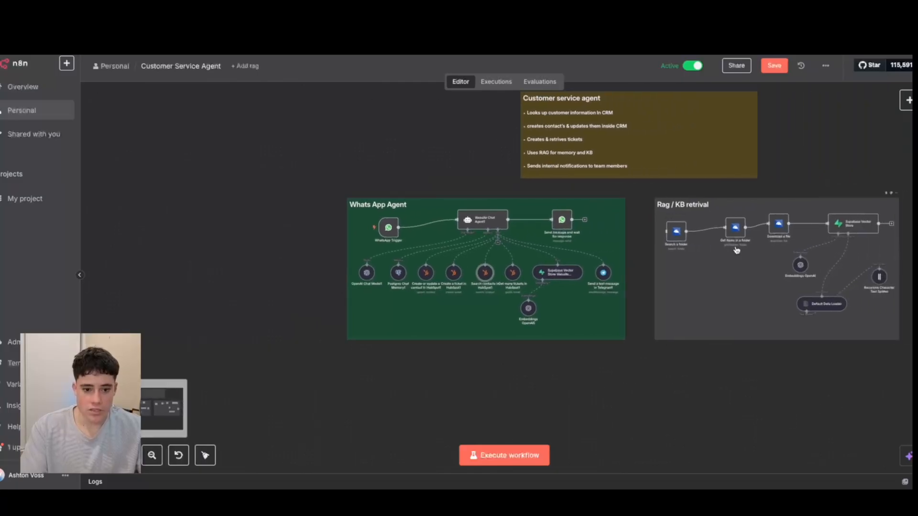
scroll(736, 250, "up", 2)
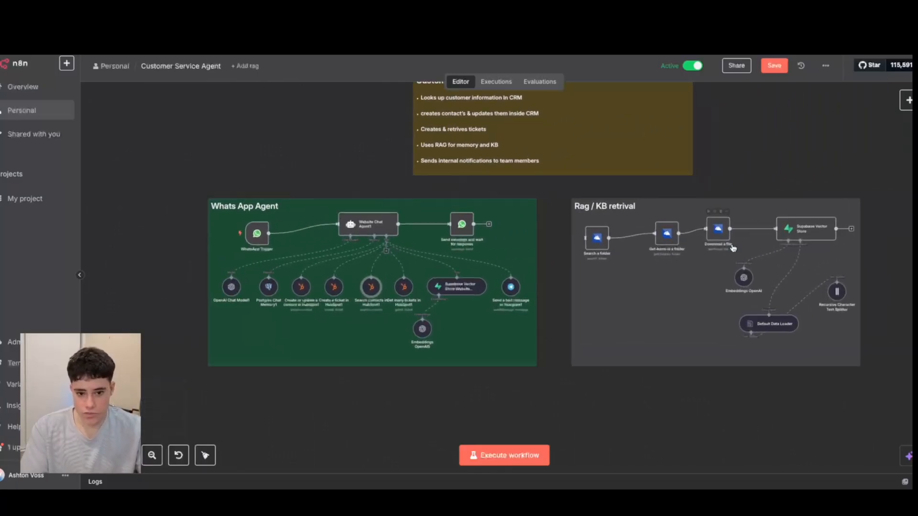